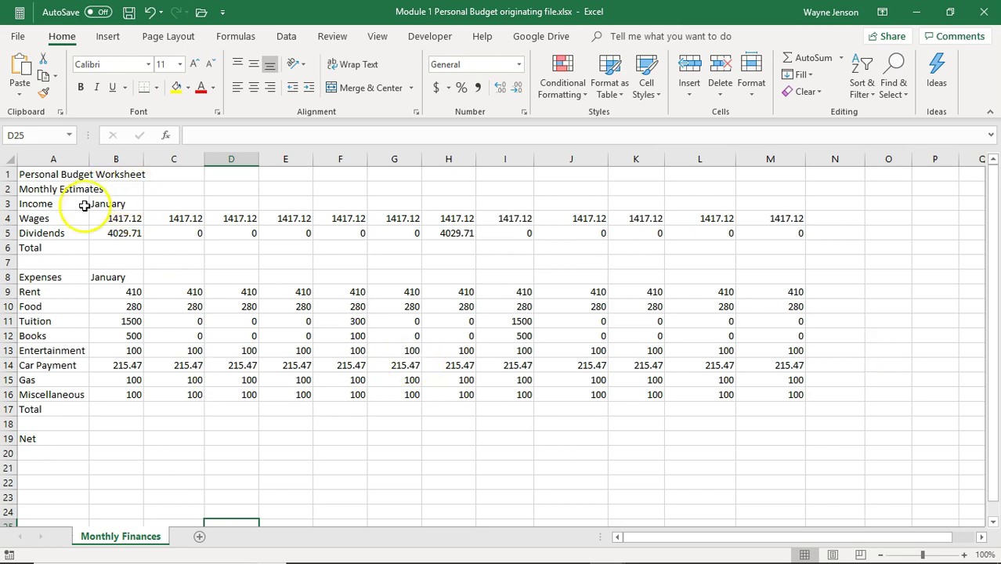
Step: Insert a blank row above Dividends in the income section and label it "Tax Return" in cell A5
click(32, 203)
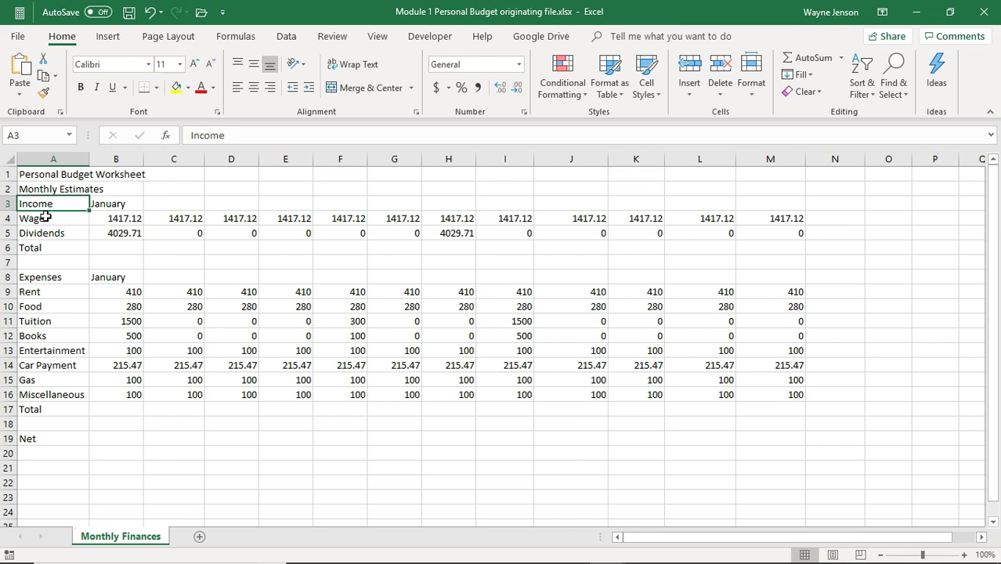
click(46, 219)
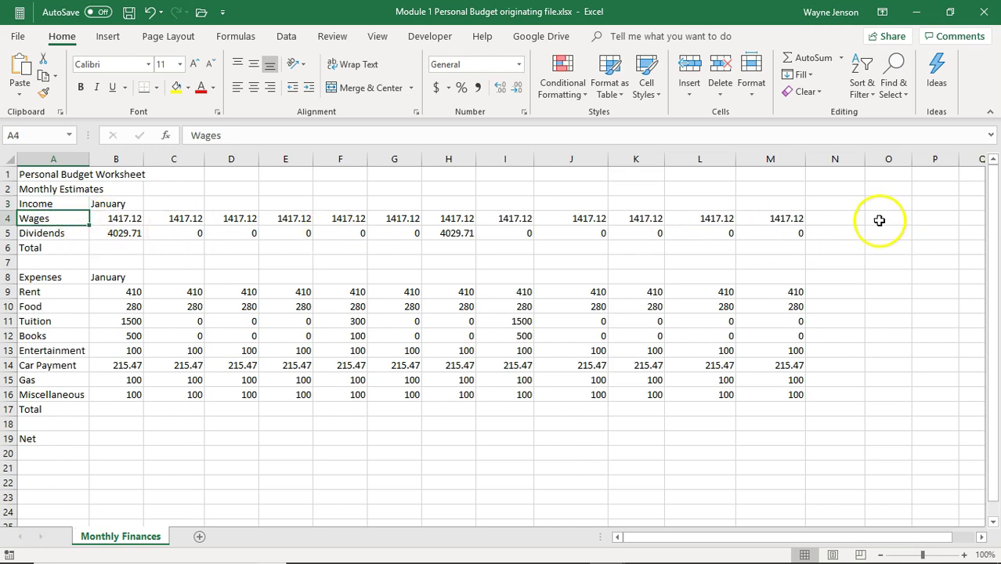
click(48, 232)
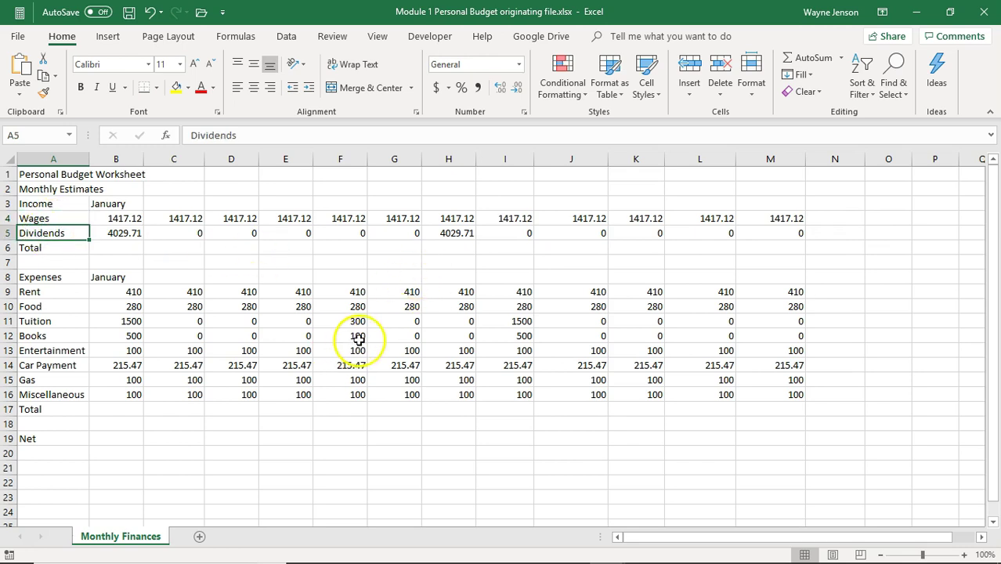
right_click(9, 233)
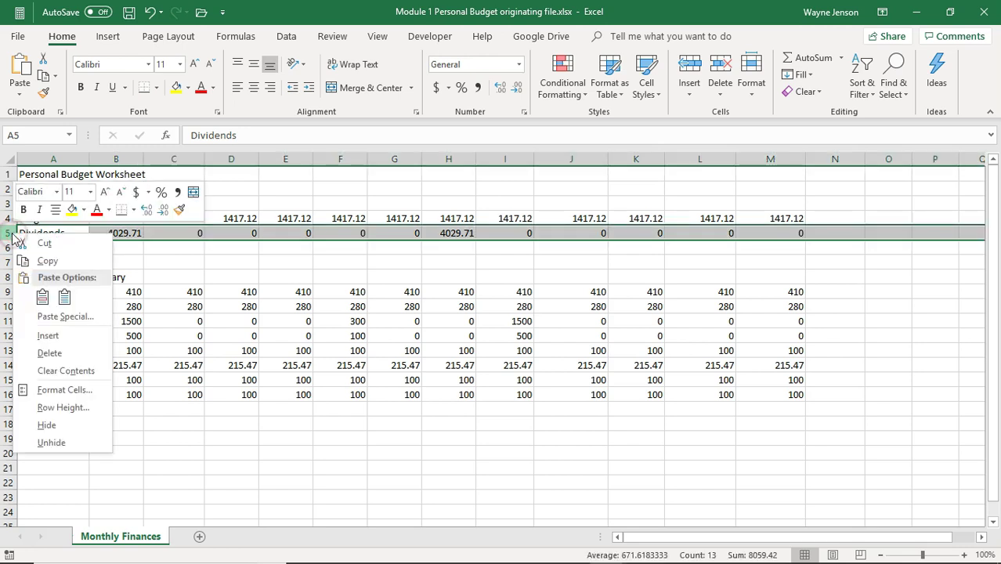
click(48, 335)
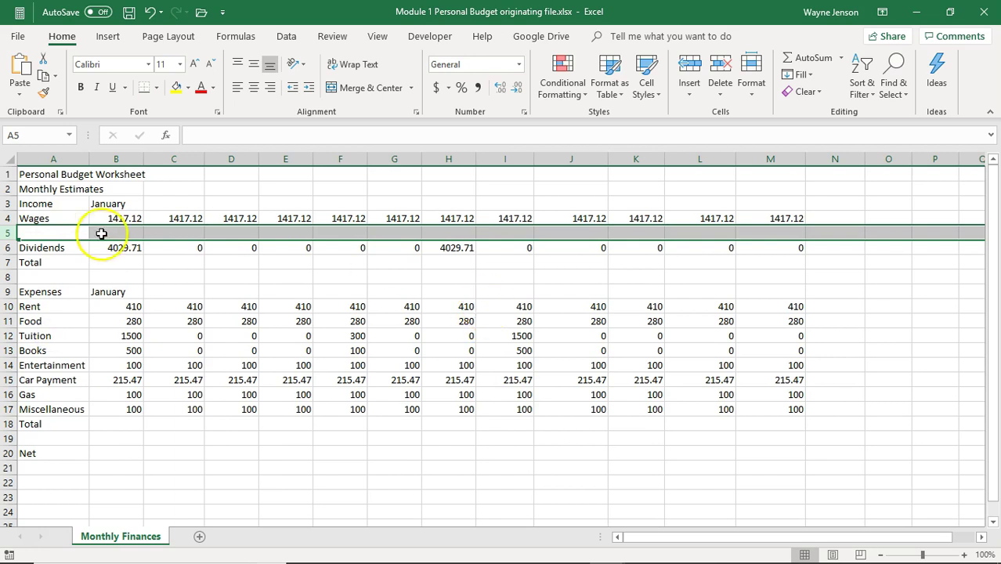
click(55, 232)
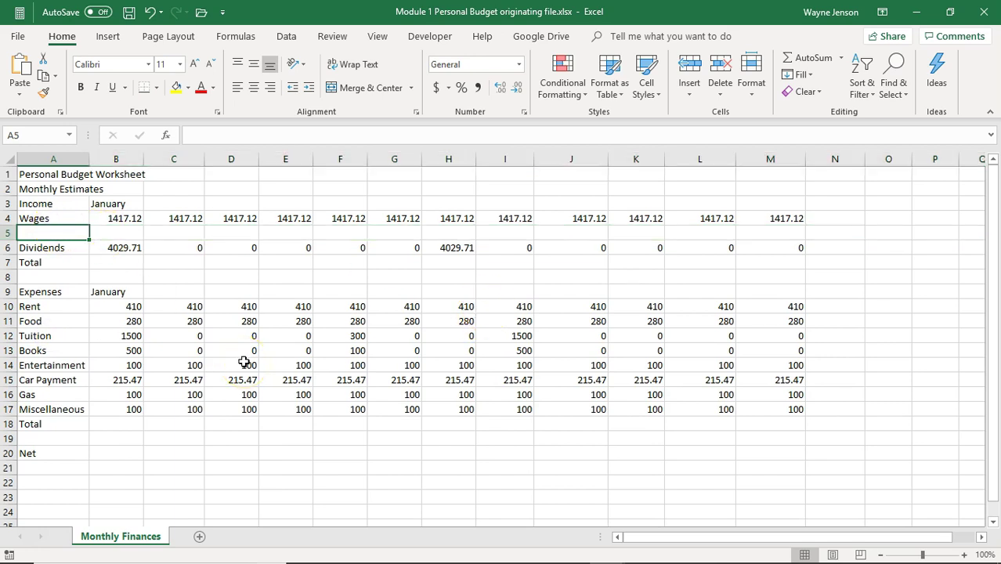
text(Total)
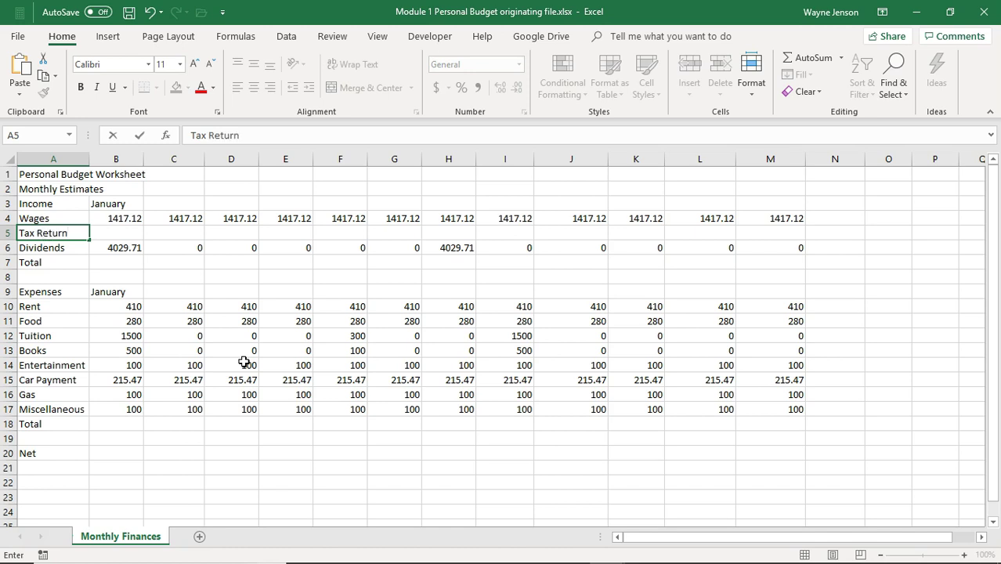
Step: Enter 890 as the Tax Return amount in cell D5
click(220, 233)
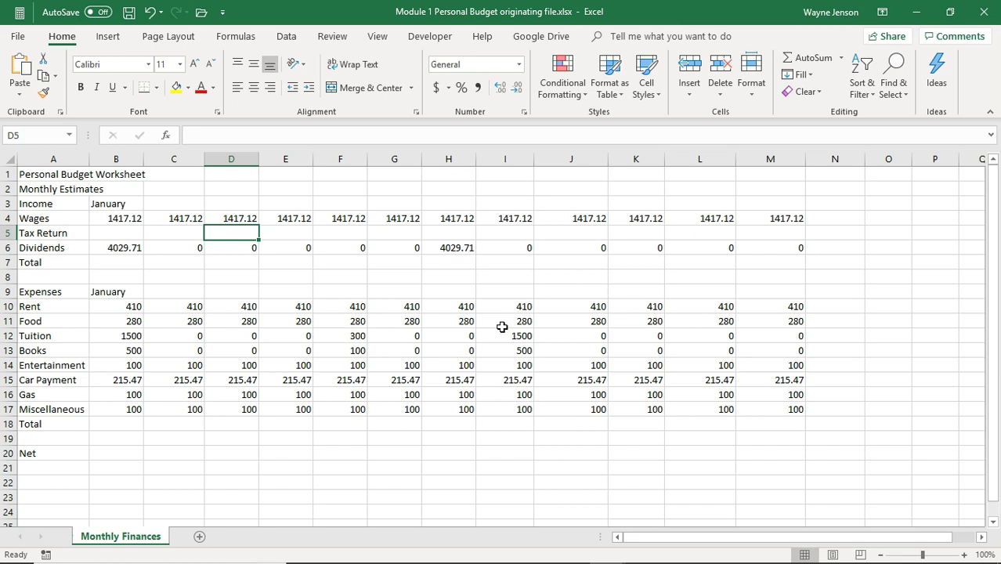
text(890)
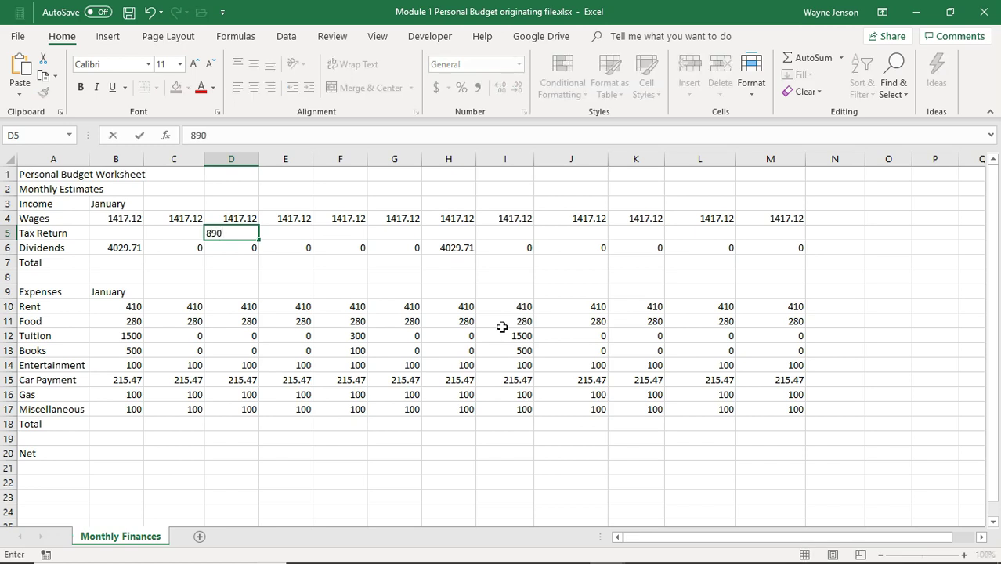
key(Return)
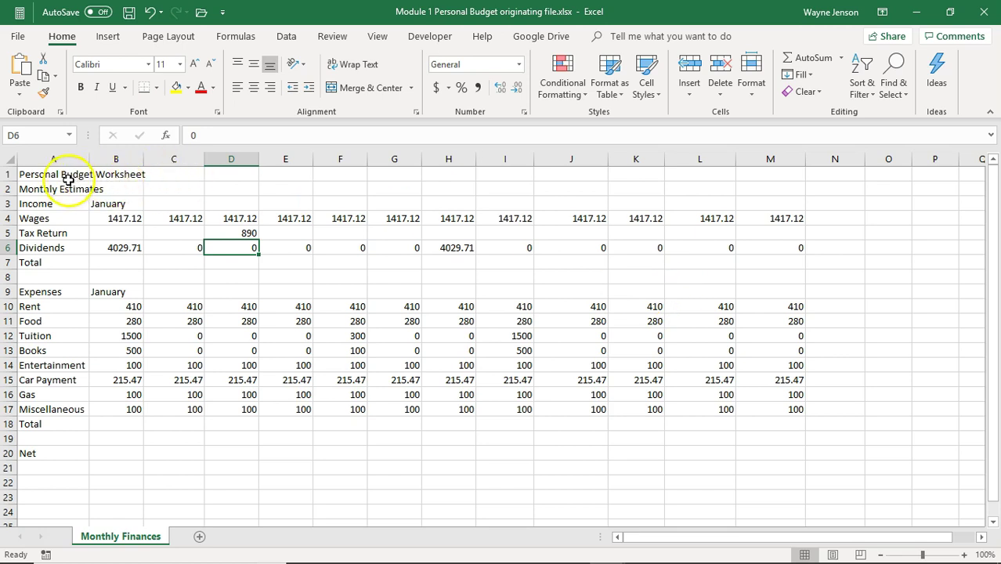
Step: Merge and center the Personal Budget Worksheet title across A1:M1 and the Monthly Estimates subtitle across A2:M2
drag(56, 173, 789, 170)
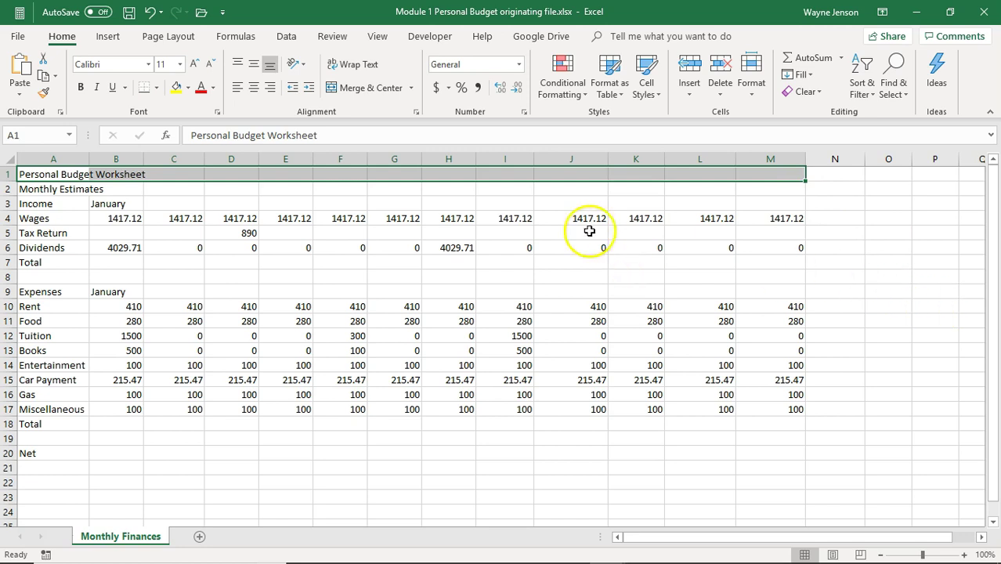
click(371, 89)
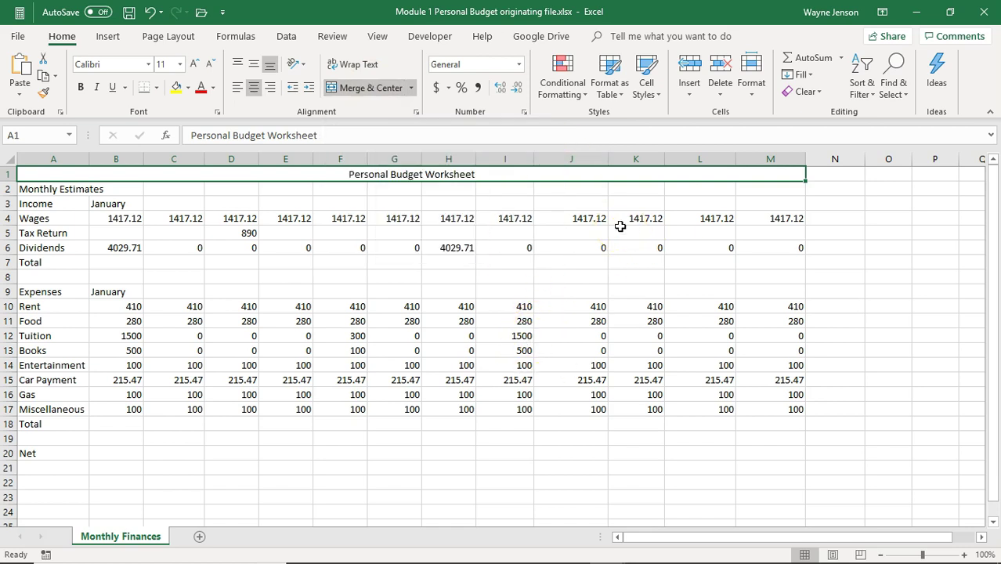
click(24, 190)
drag(91, 189, 743, 193)
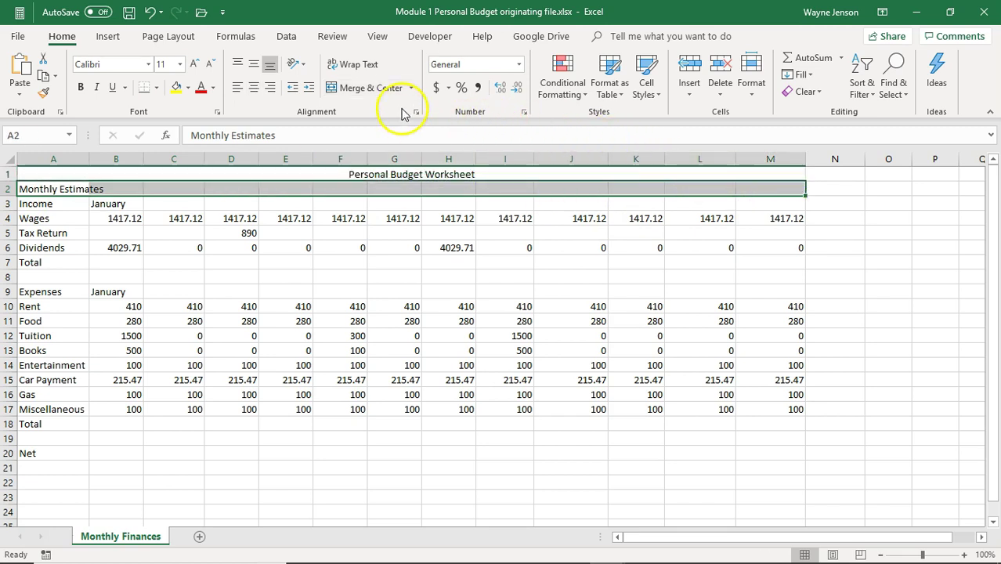
click(361, 89)
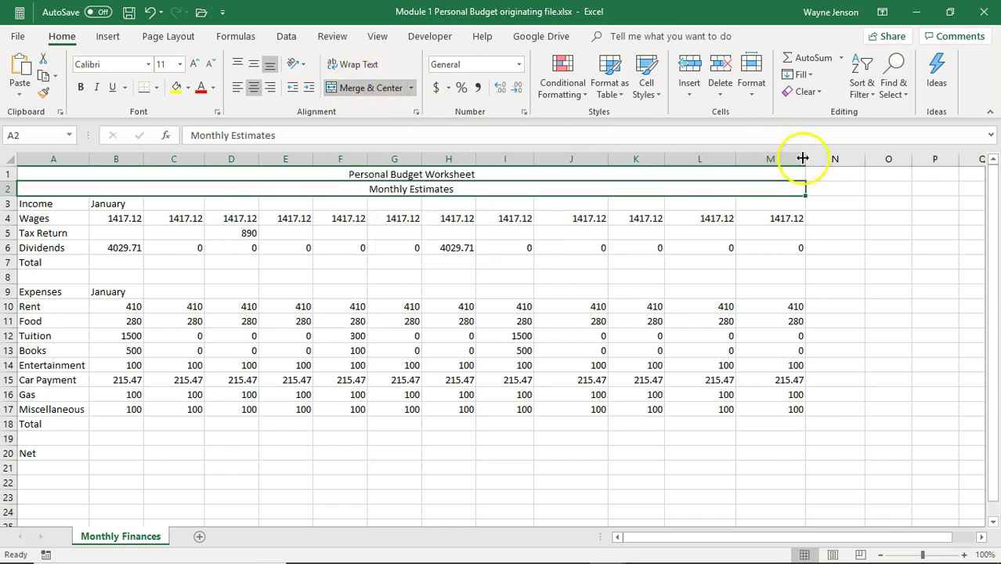
Step: Apply the Title cell style to the worksheet title in row 1 and Heading 4 to the Monthly Estimates subtitle
click(419, 172)
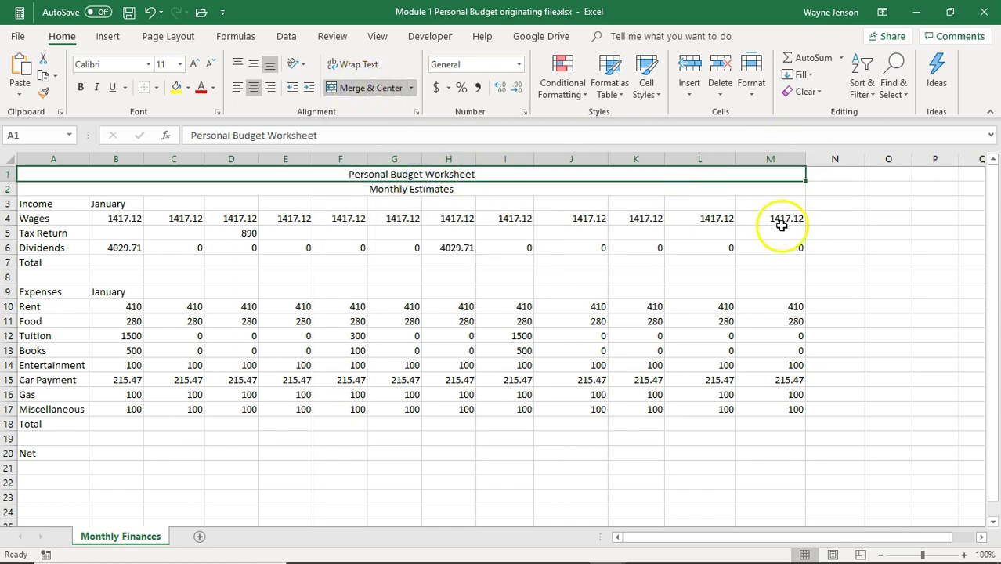
click(647, 84)
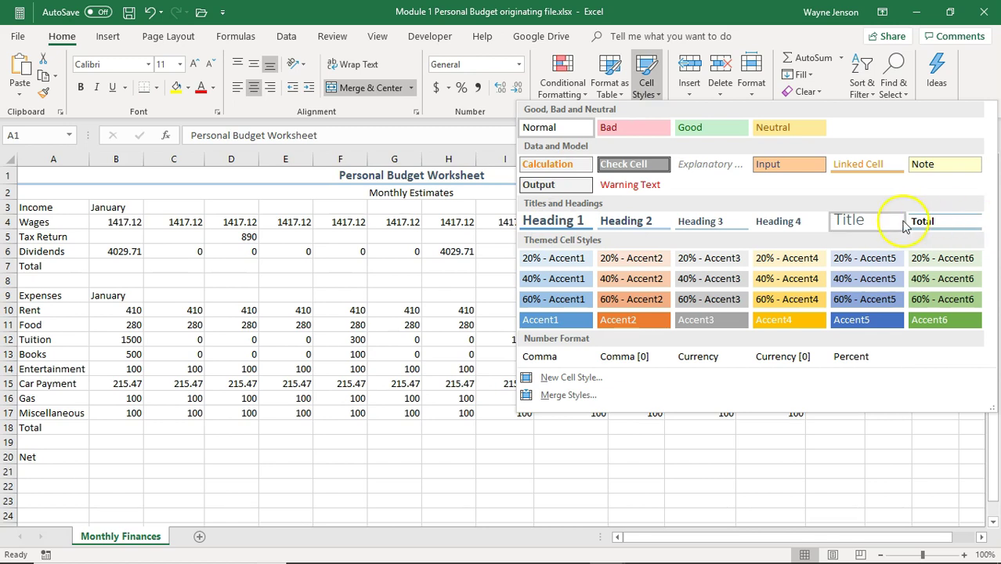
click(872, 221)
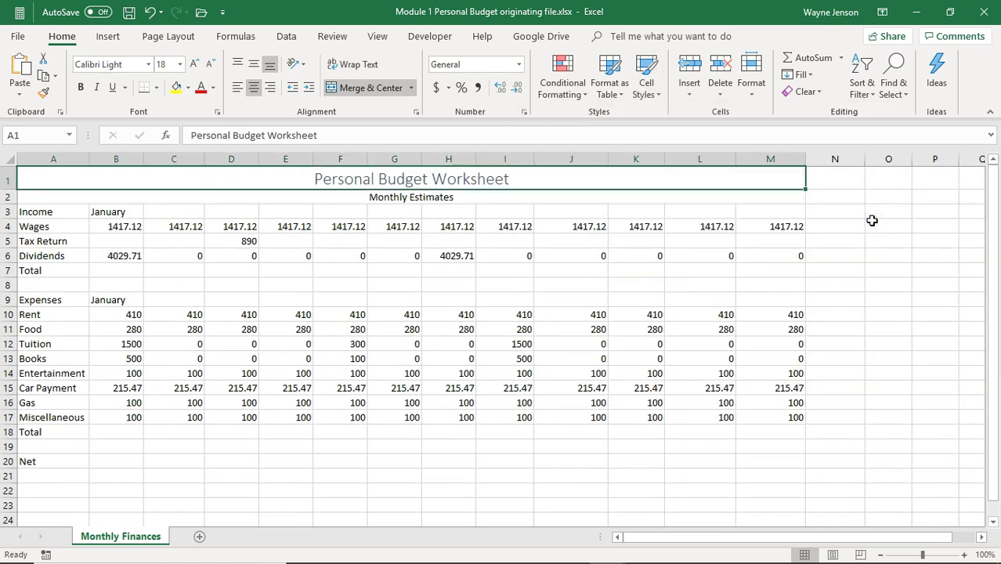
click(377, 195)
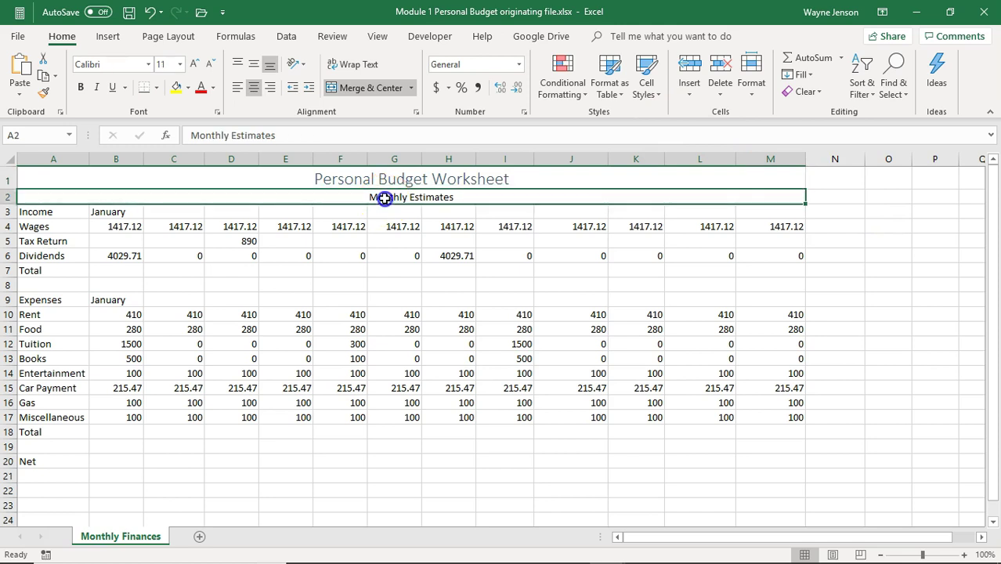
click(643, 100)
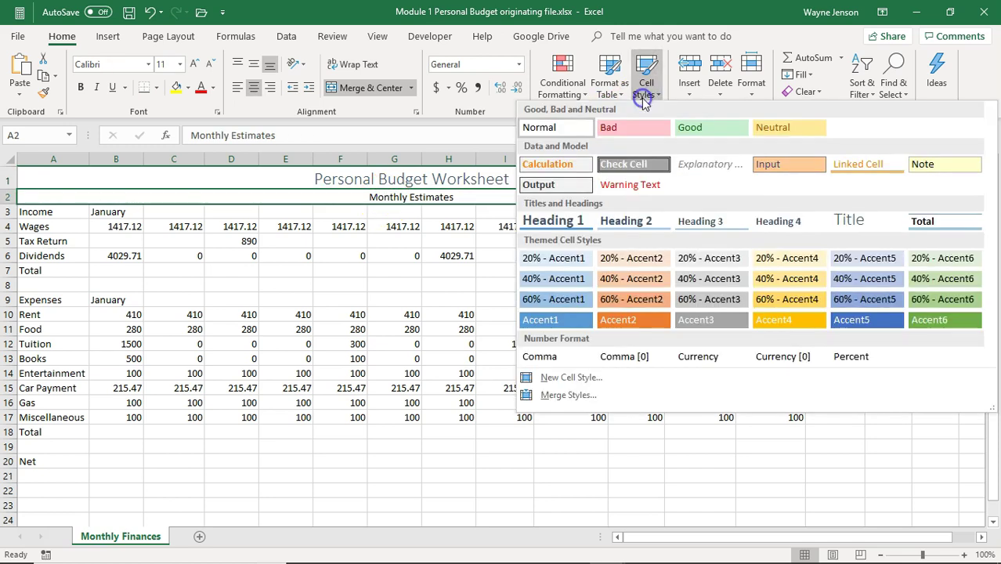
click(770, 228)
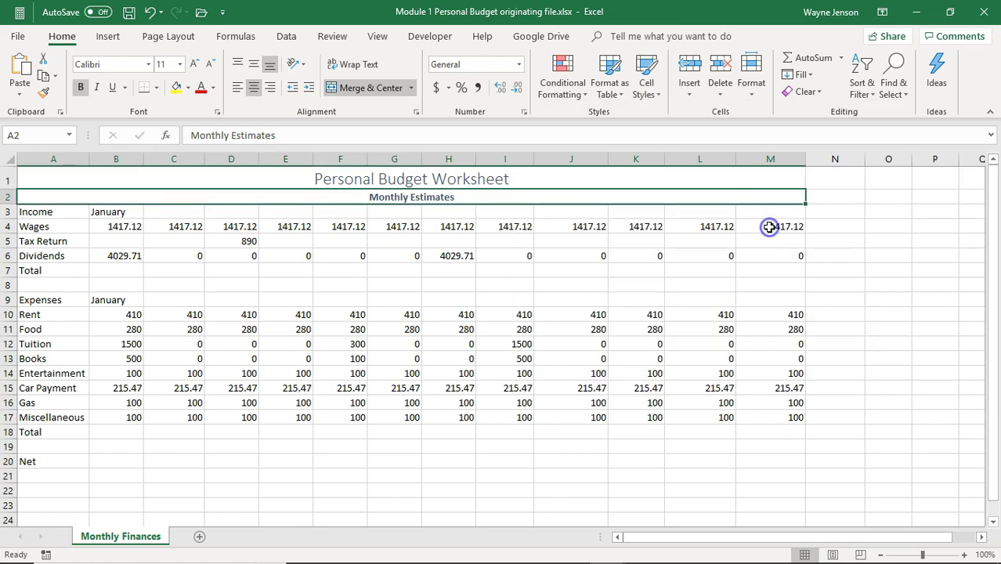
click(302, 282)
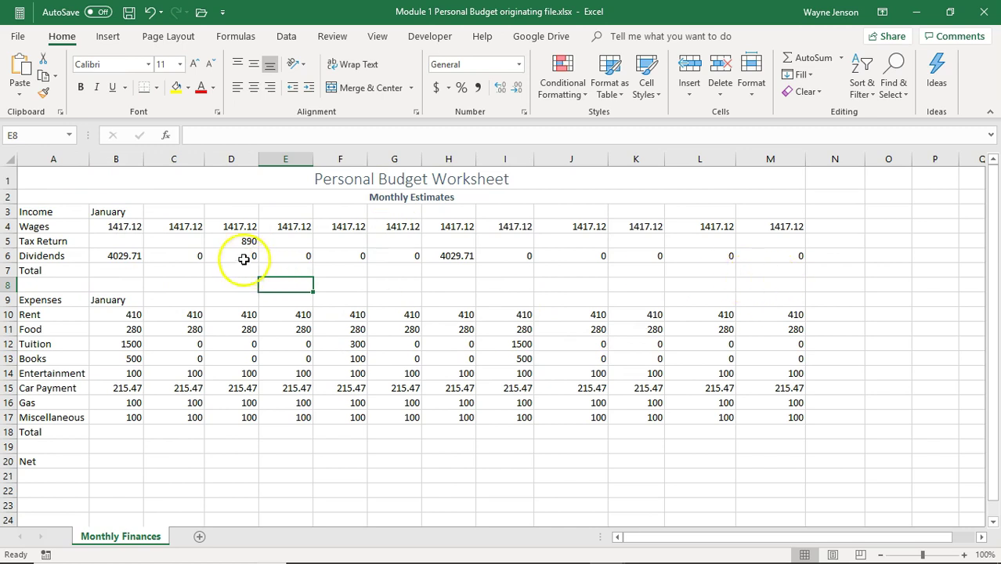
Step: Fill the month names from January through December across to column M in the Income row 3 and Expenses row 9
click(134, 213)
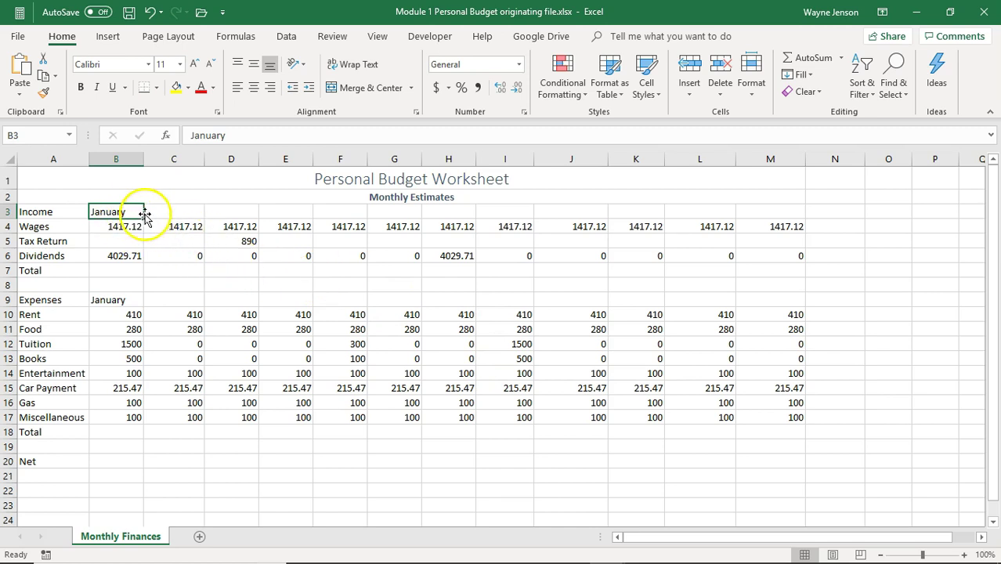
drag(141, 220, 773, 222)
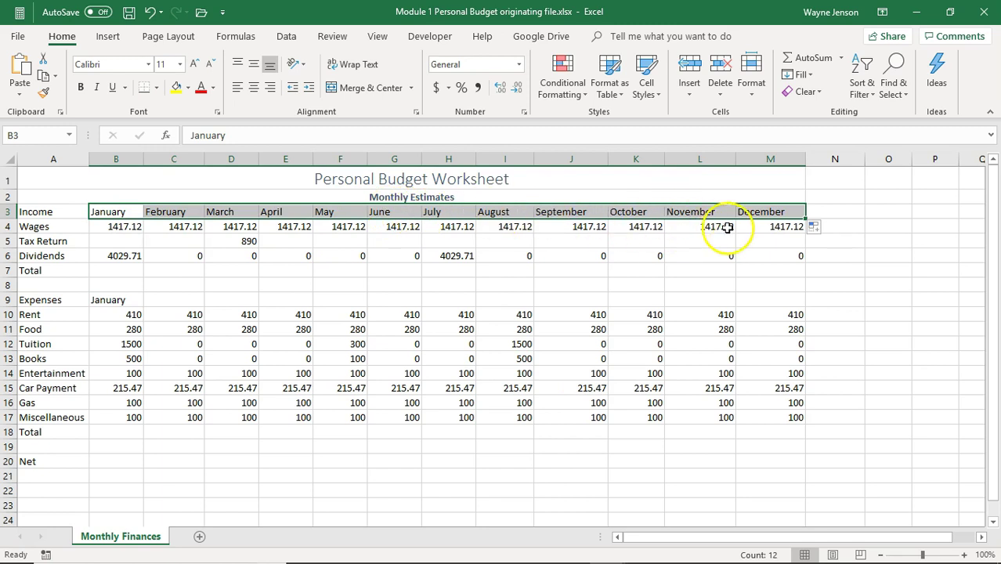
click(133, 300)
drag(144, 306, 793, 322)
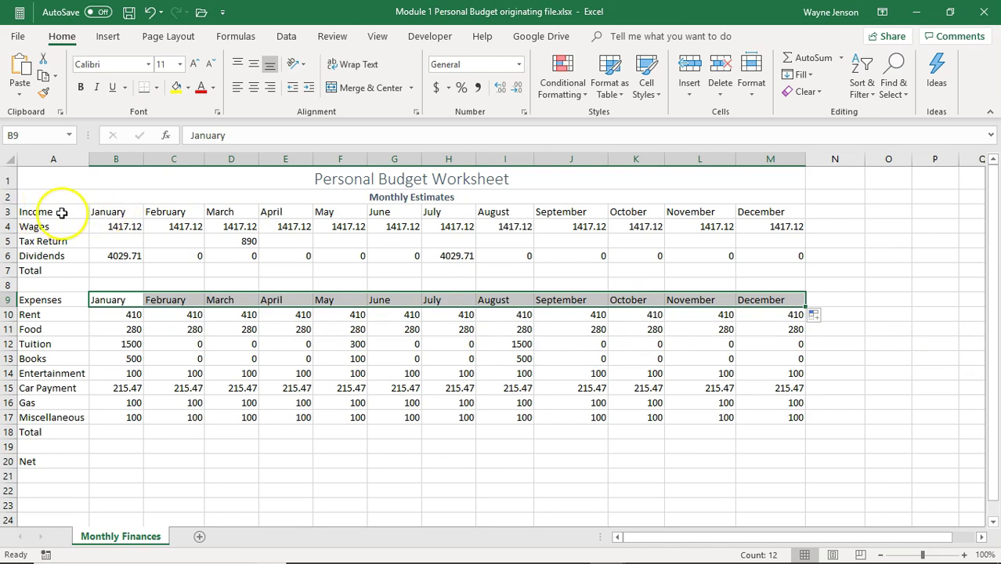
Step: Apply the Heading 1 cell style to the month names in both B3:M3 and B9:M9
drag(94, 212, 737, 205)
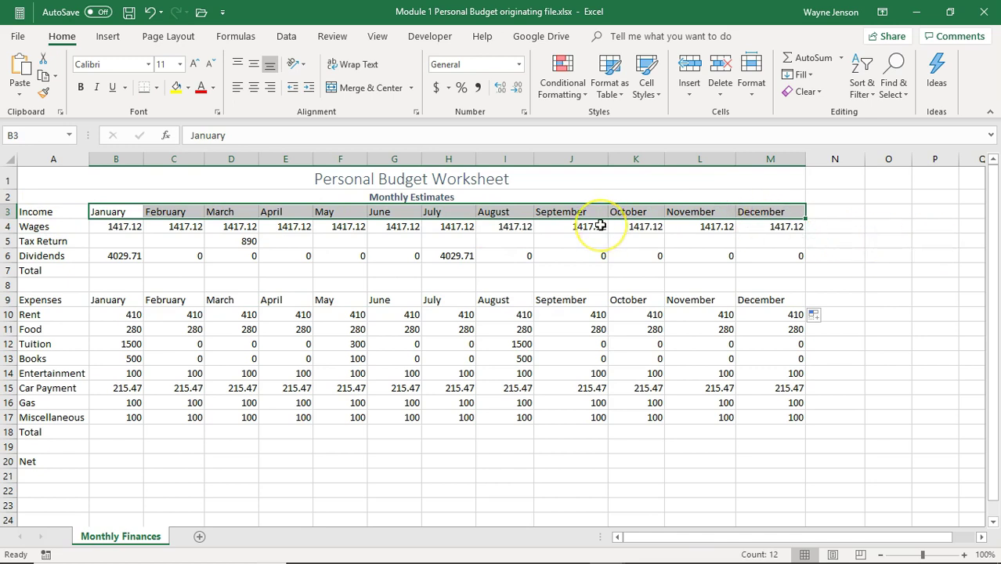
ctrl+click(117, 300)
drag(147, 301, 750, 299)
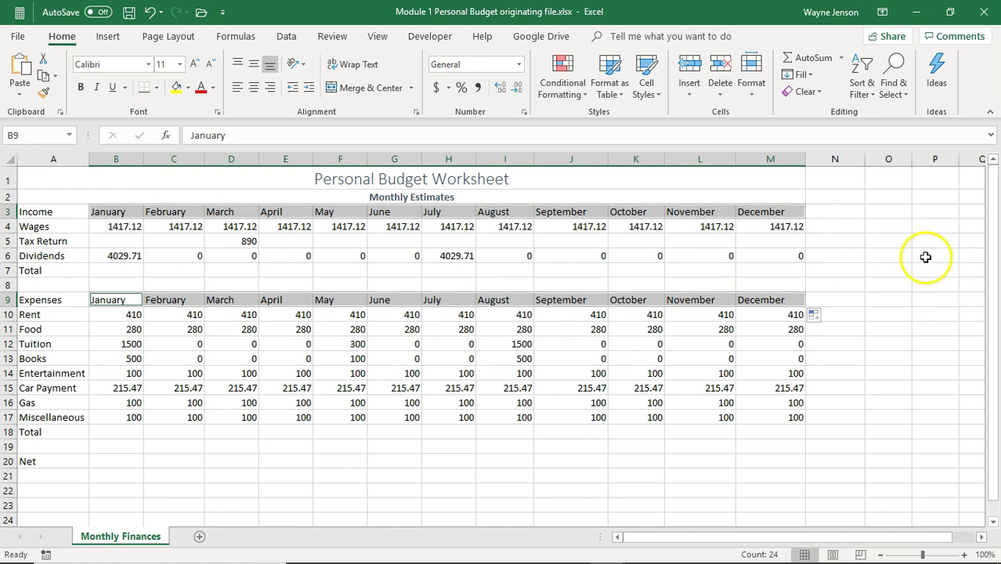
click(654, 94)
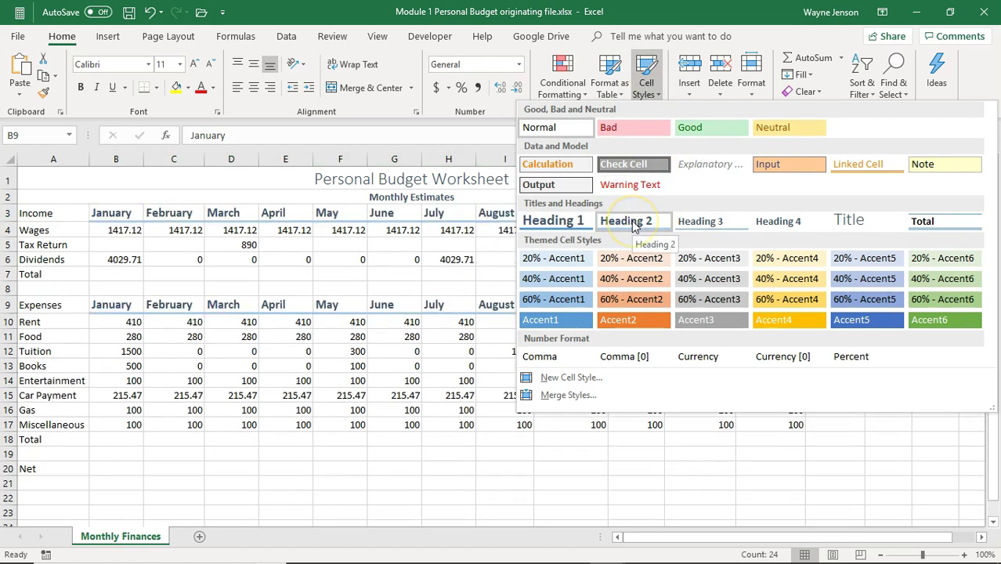
click(560, 223)
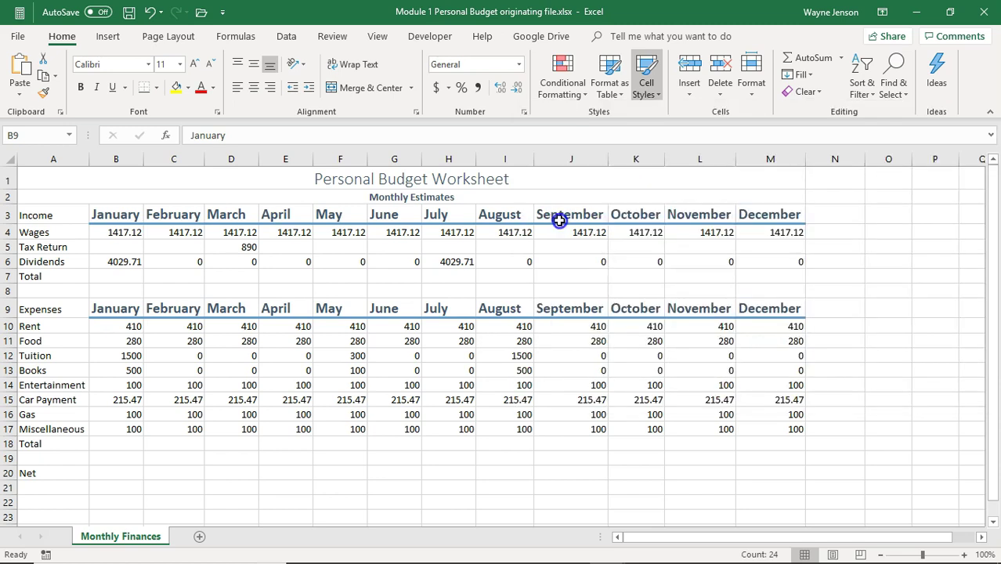
click(527, 263)
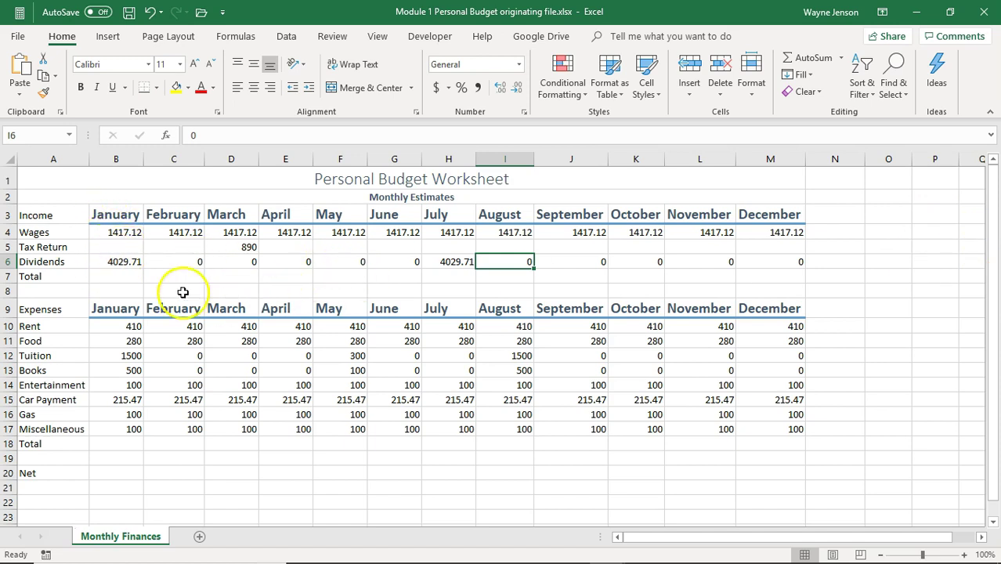
Step: Total January's income in B7 with =SUM(B4:B6) and copy the formula across to December in M7
click(109, 277)
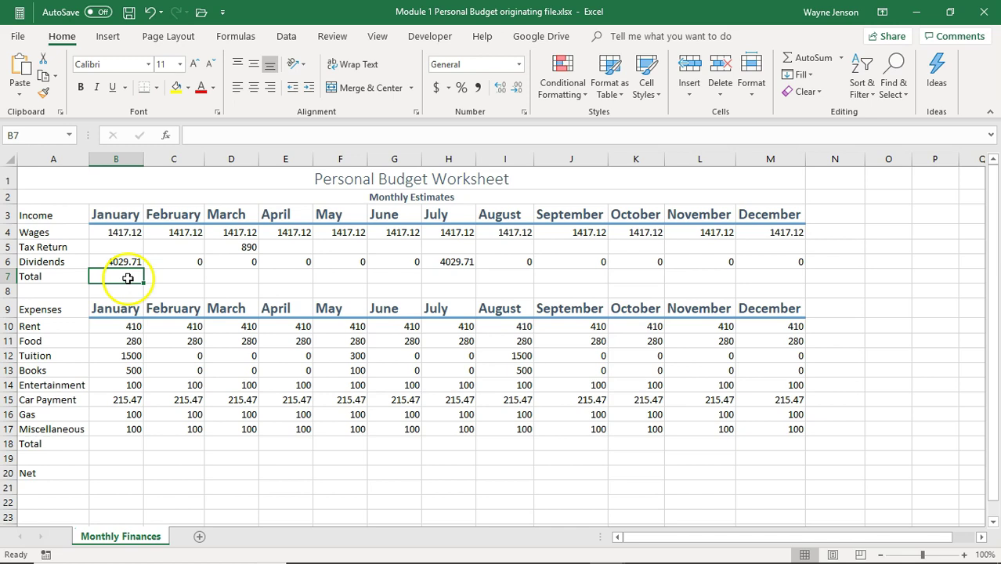
click(812, 59)
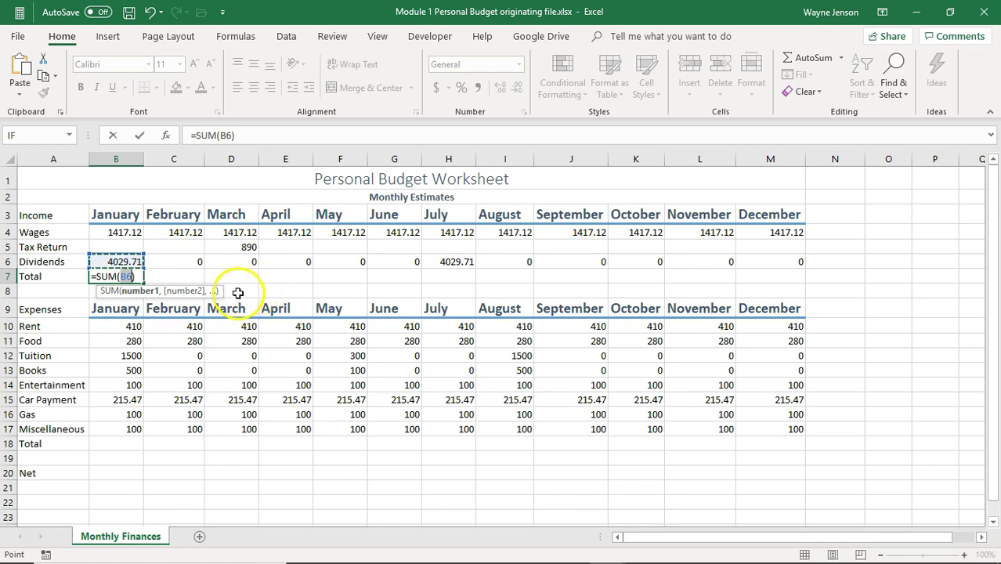
drag(131, 231, 128, 261)
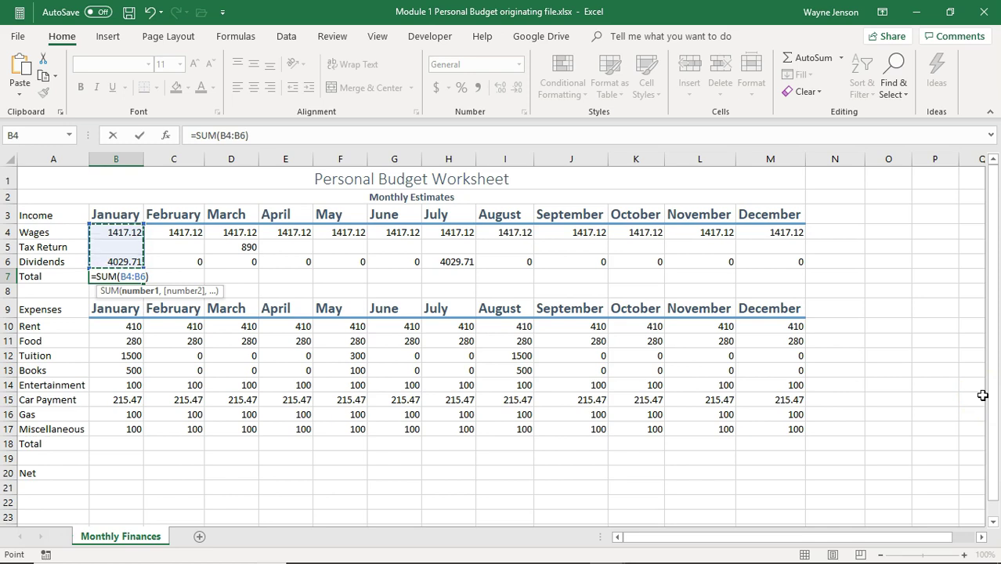
key(Return)
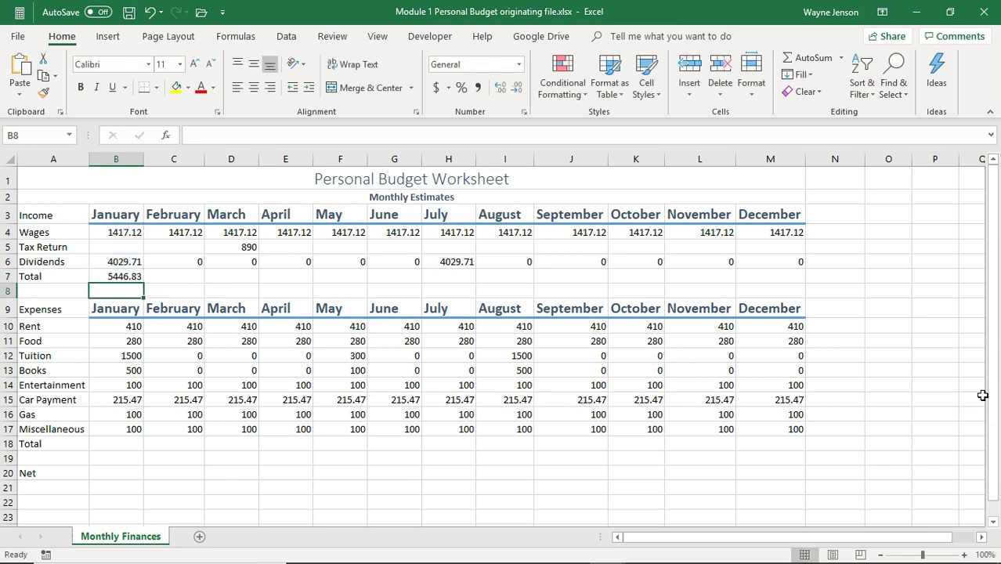
click(114, 277)
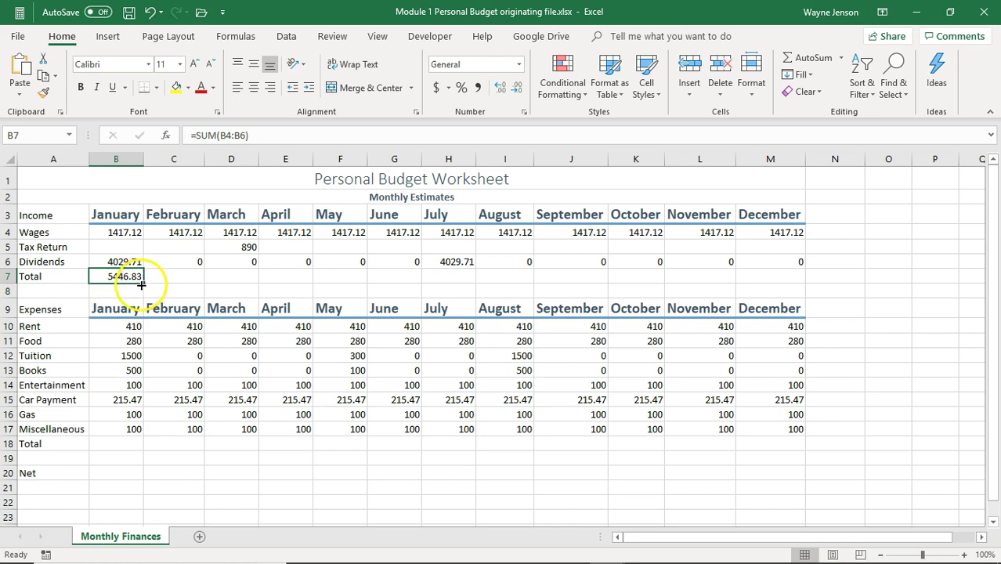
drag(141, 285, 803, 301)
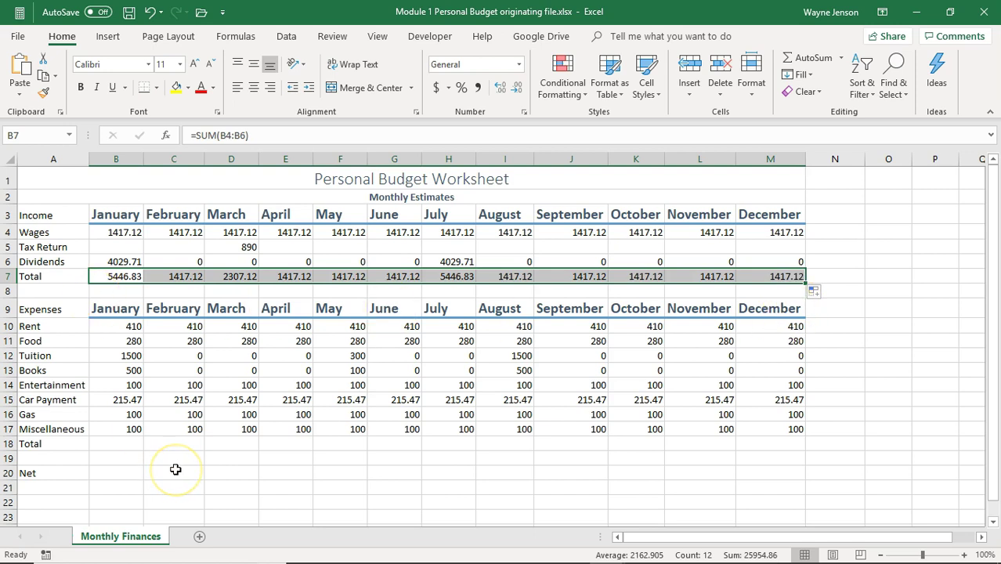
Step: Total January's expenses in B18 with =SUM(B10:B17) and copy the formula across to December in M18
click(110, 440)
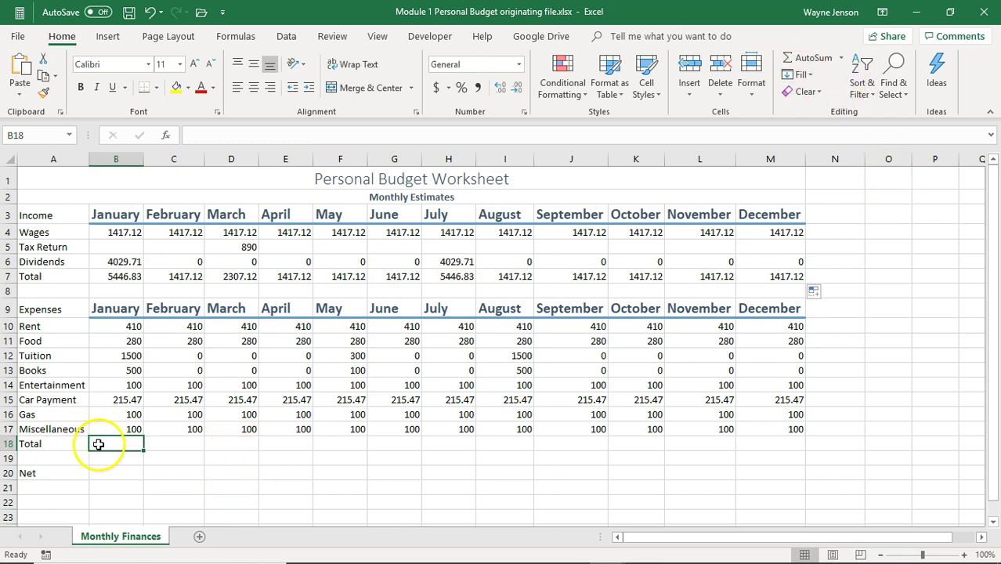
click(806, 59)
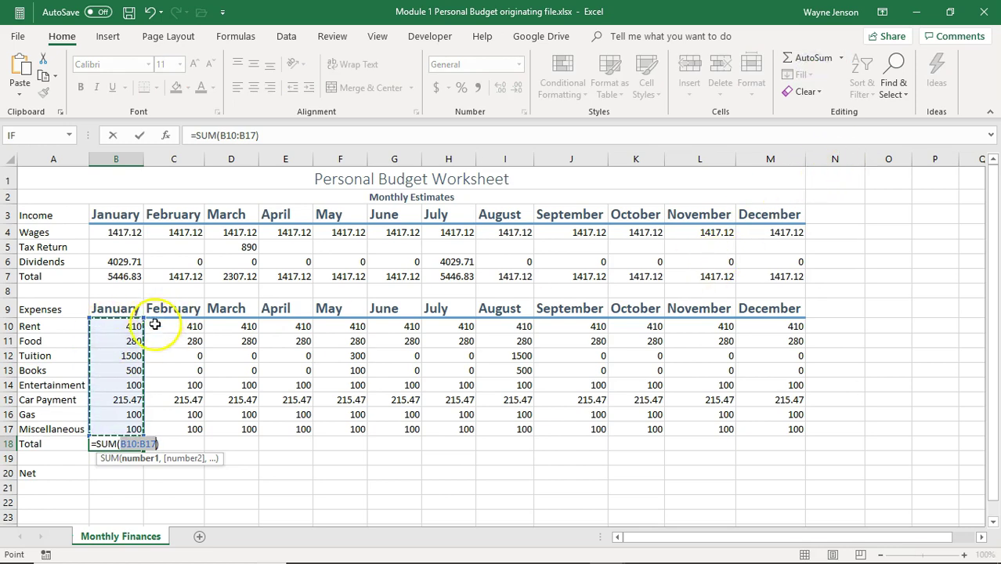
key(Return)
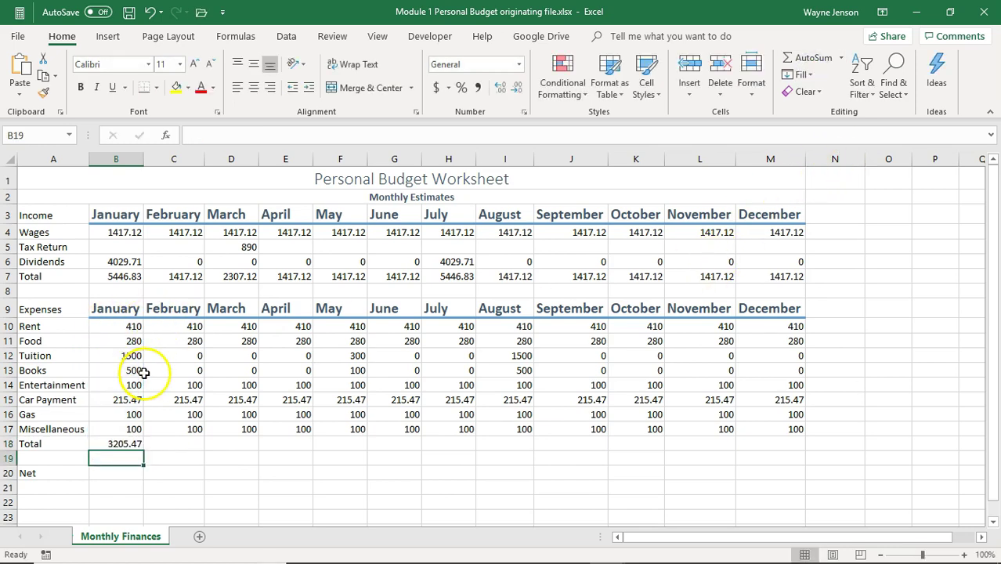
click(131, 444)
drag(141, 451, 771, 462)
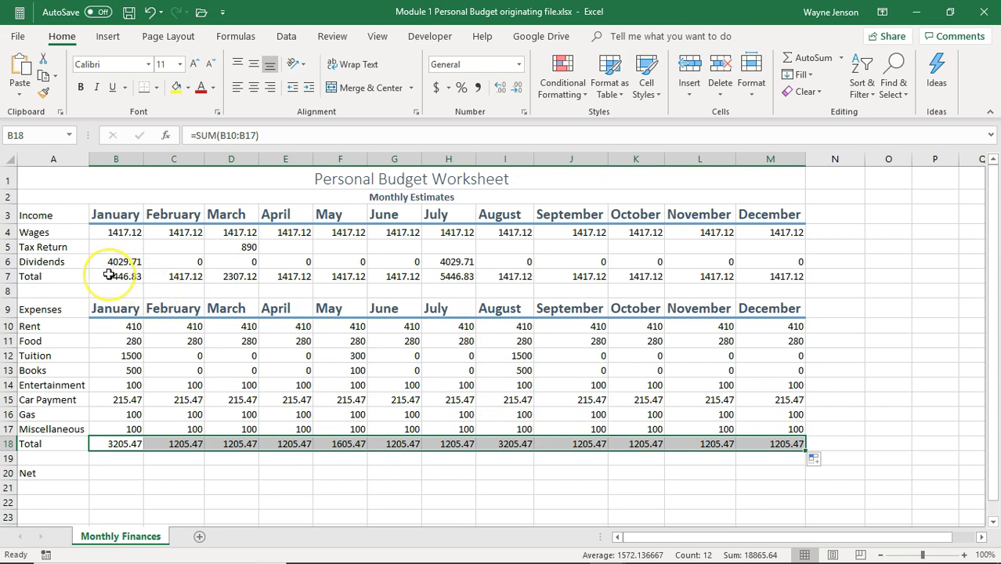
Step: Apply the Total cell style to both the income totals B7:M7 and the expense totals B18:M18
drag(109, 275, 768, 274)
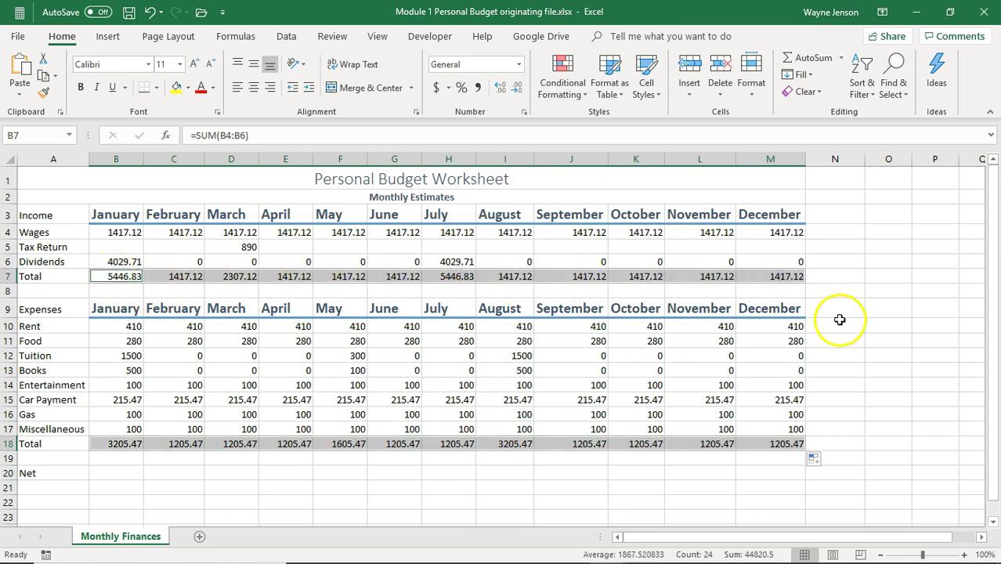
click(654, 92)
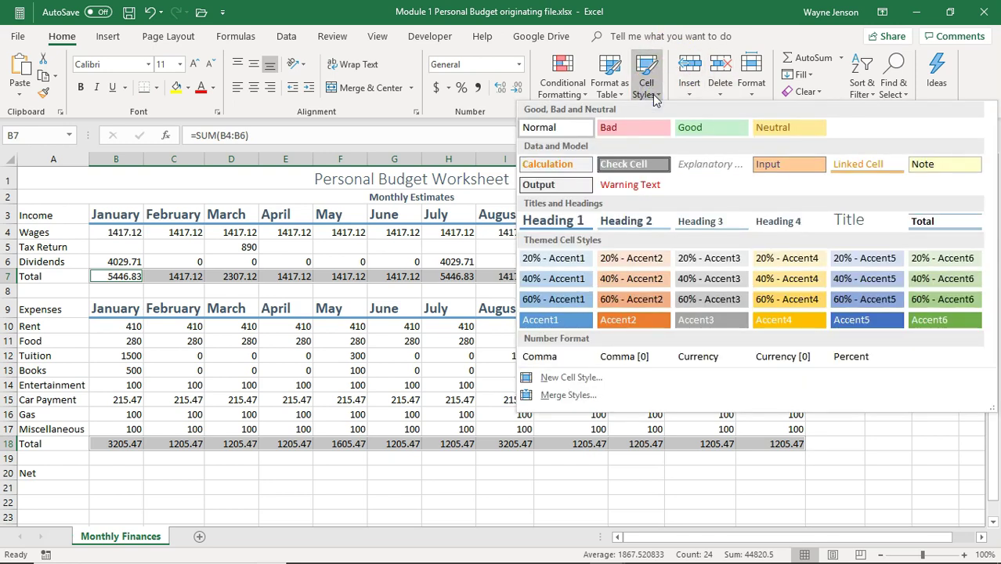
click(943, 223)
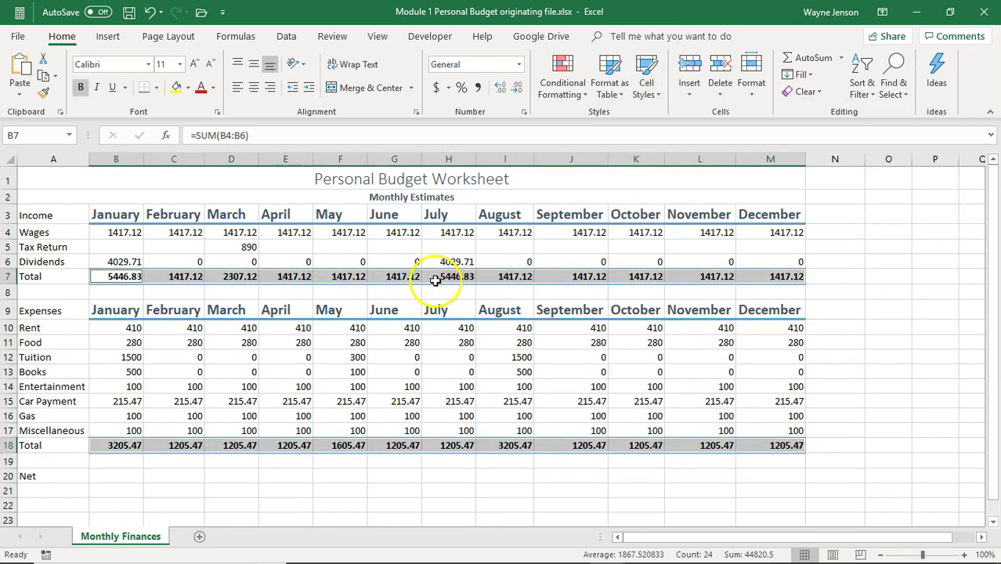
click(920, 307)
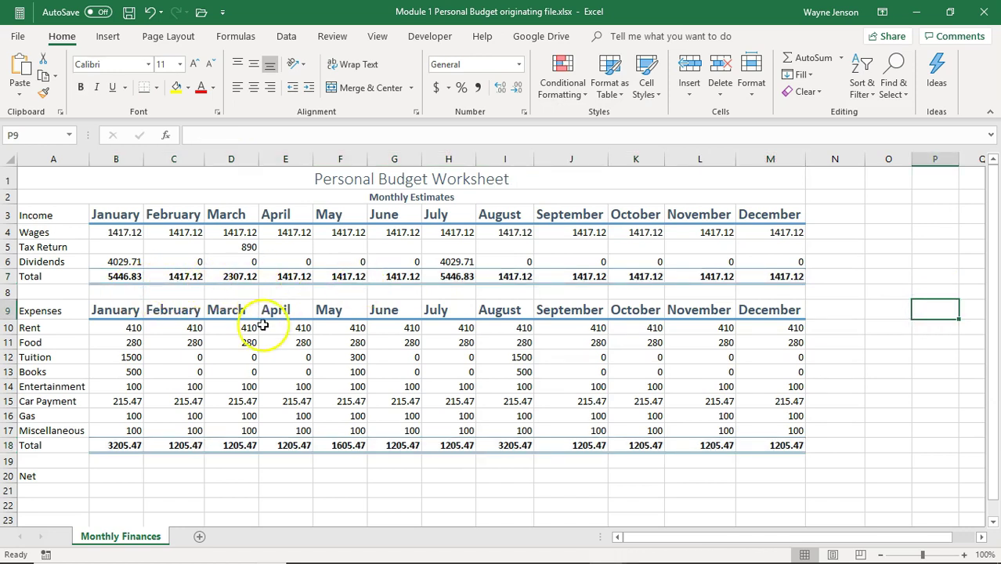
Step: Format the income amounts B4:M7 and the expense amounts B10:M18 as Currency
drag(118, 232, 784, 277)
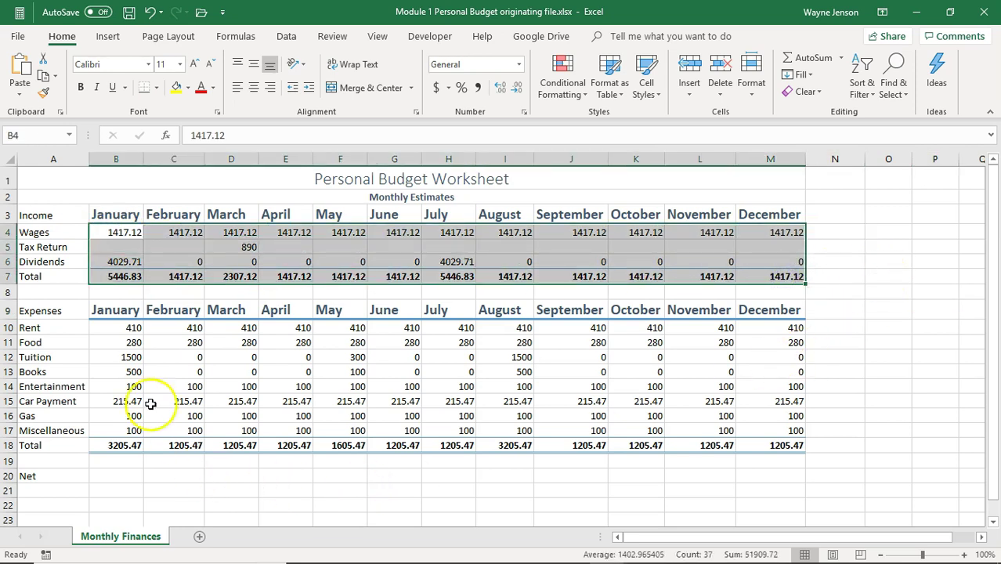
drag(116, 329, 764, 441)
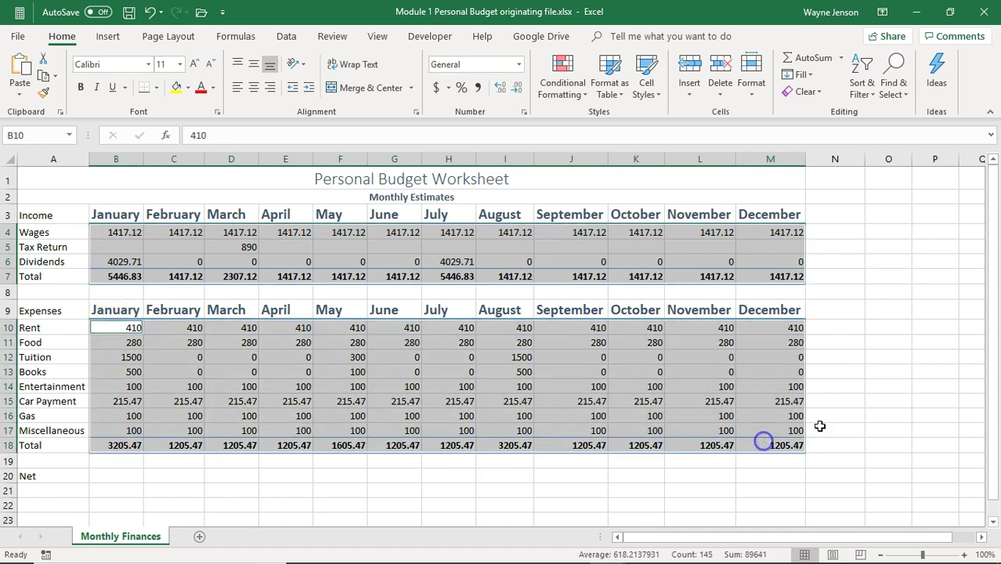
click(519, 65)
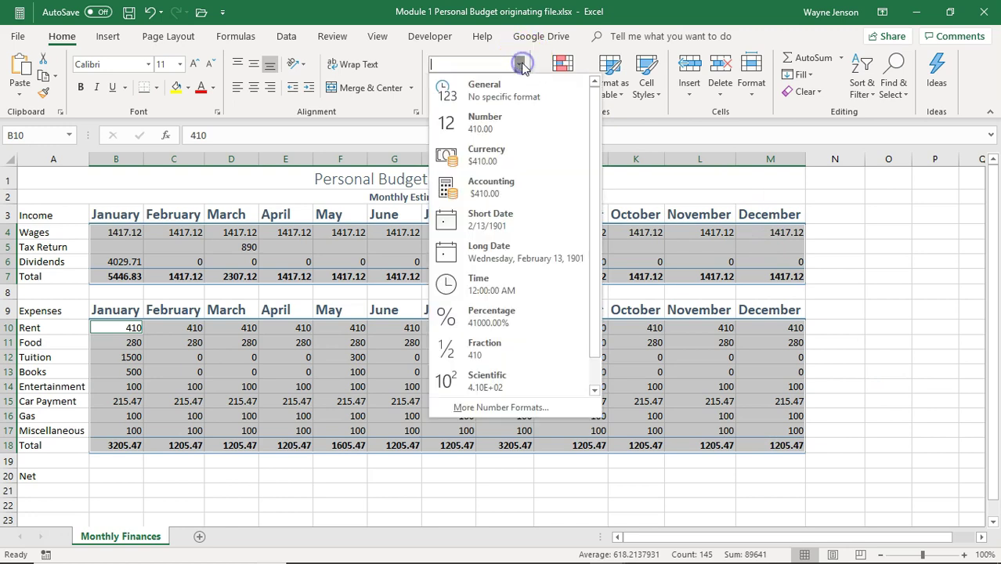
click(498, 156)
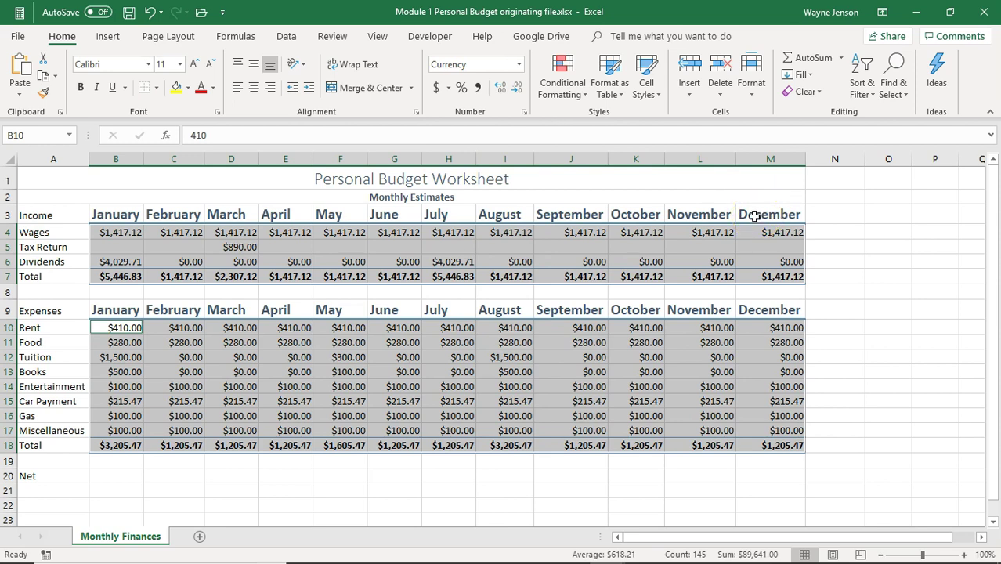
click(637, 401)
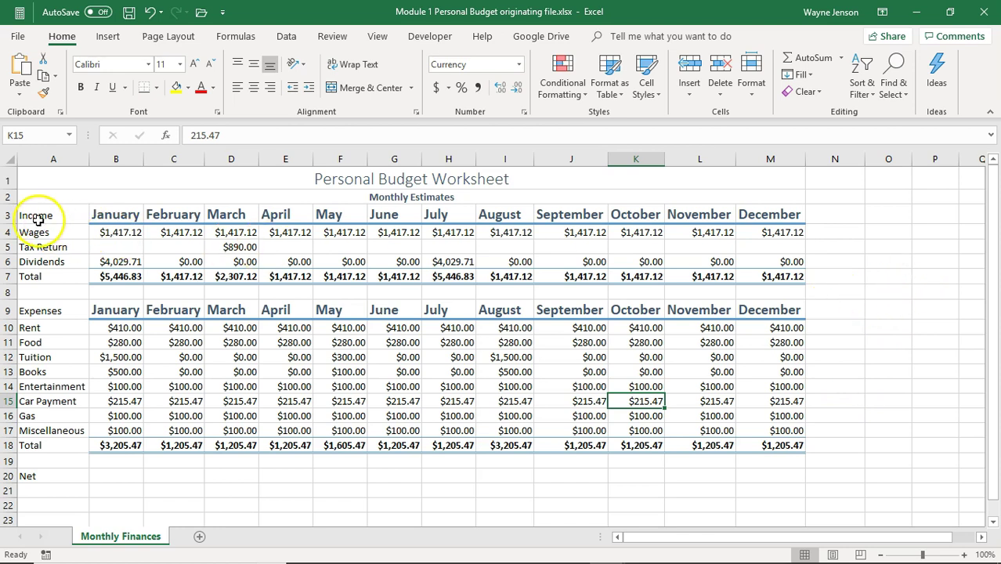
Step: Apply the Heading 4 cell style to the row labels in A3:A20, from Income down to Net
drag(41, 220, 709, 275)
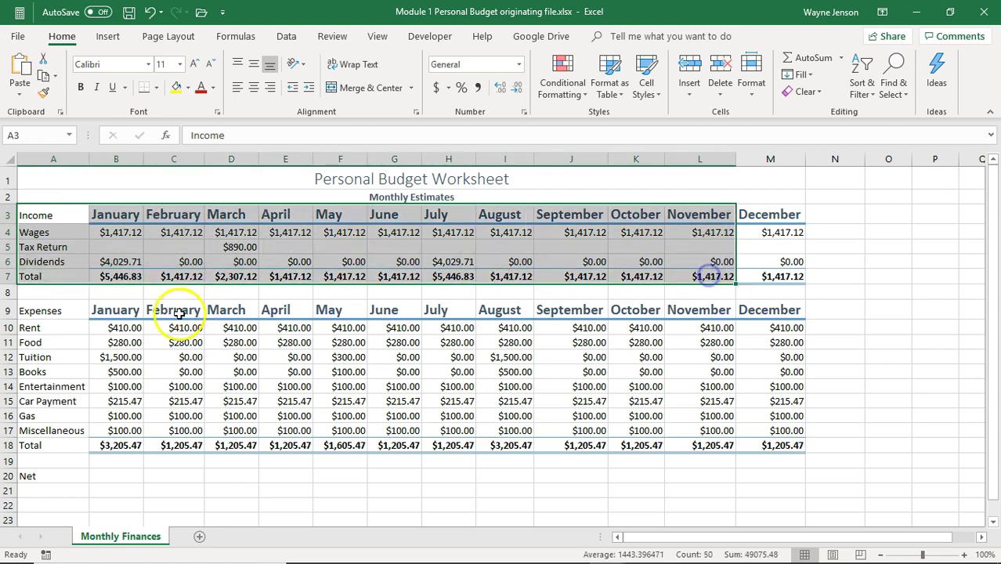
click(31, 277)
drag(45, 217, 34, 480)
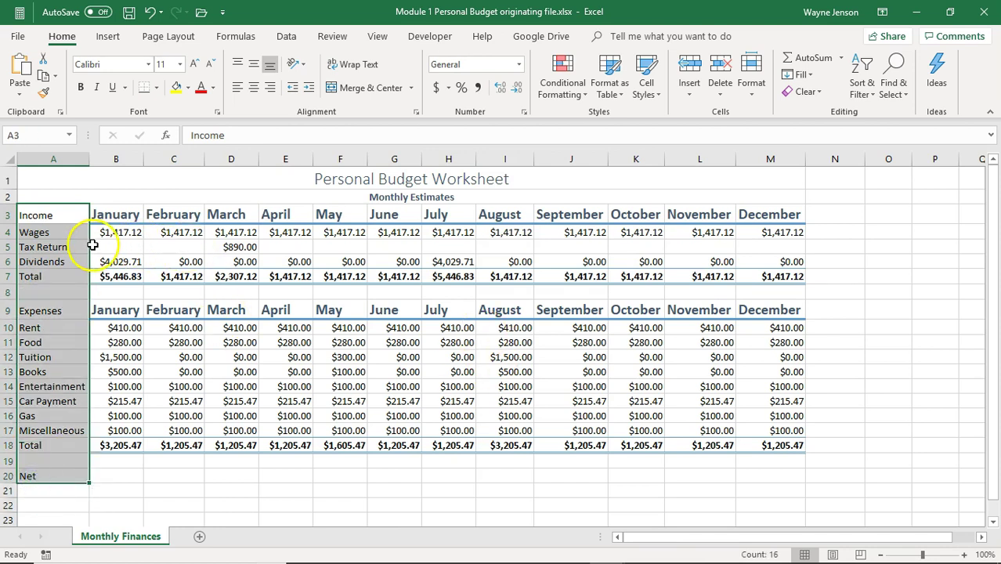
click(652, 94)
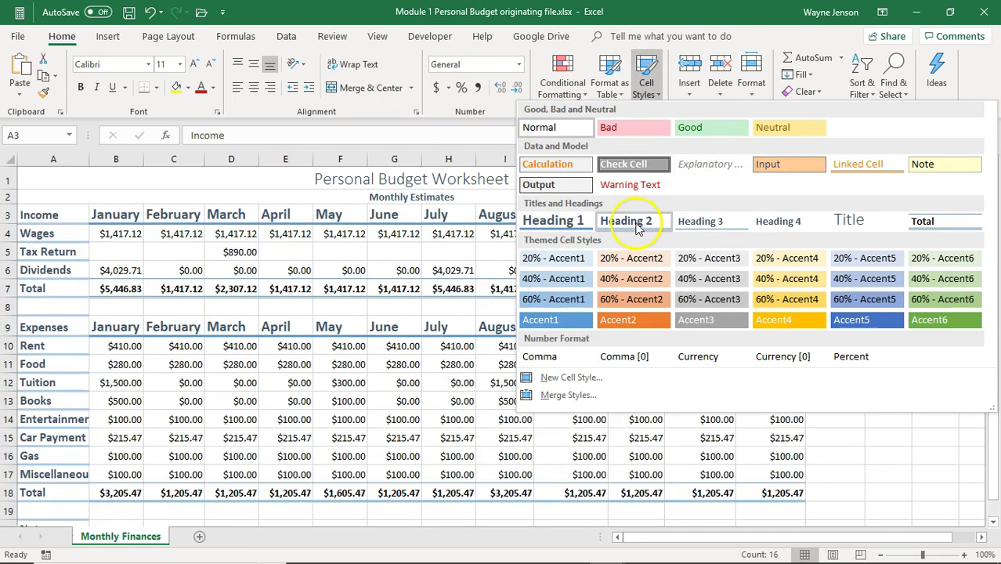
click(779, 224)
click(510, 313)
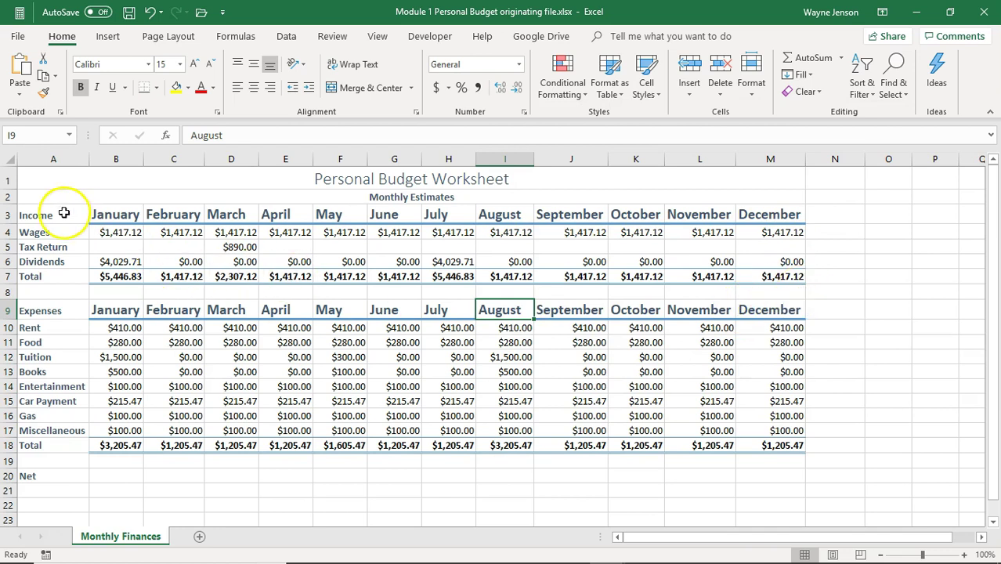
Step: Create a table with headers from the Income block A3:M7
click(88, 219)
mouse_move(89, 219)
mouse_down()
mouse_move(885, 262)
mouse_move(786, 280)
mouse_up()
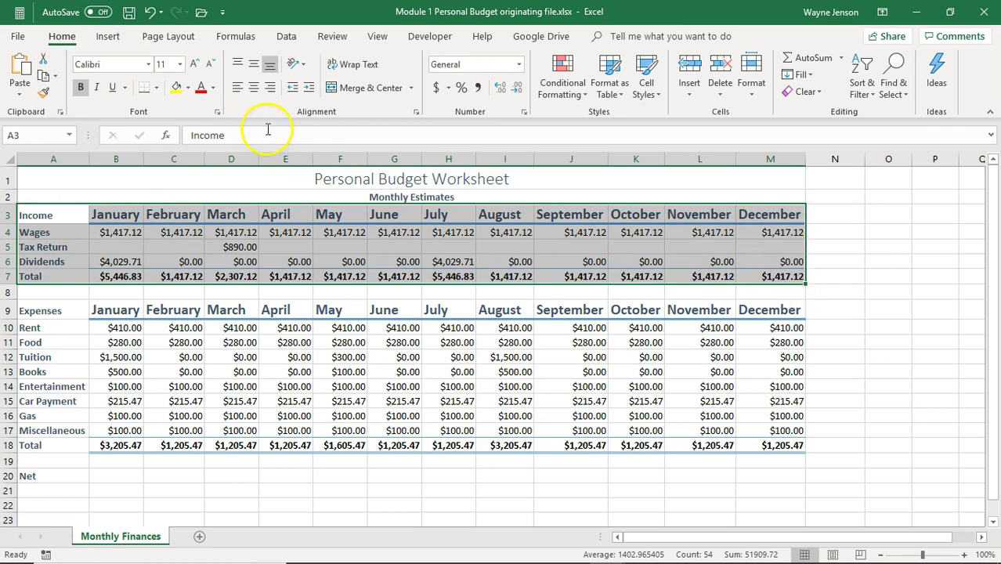
click(108, 37)
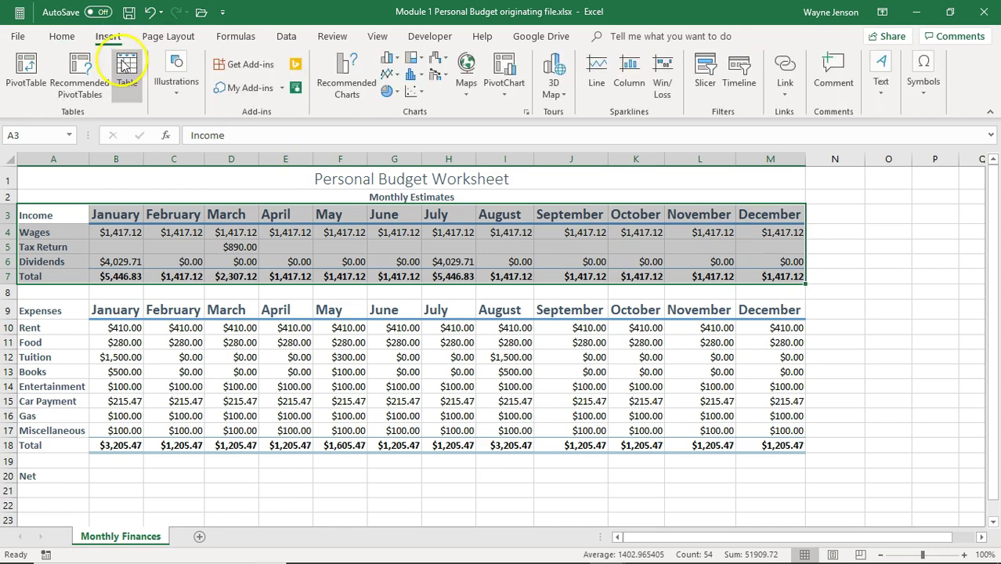
click(126, 66)
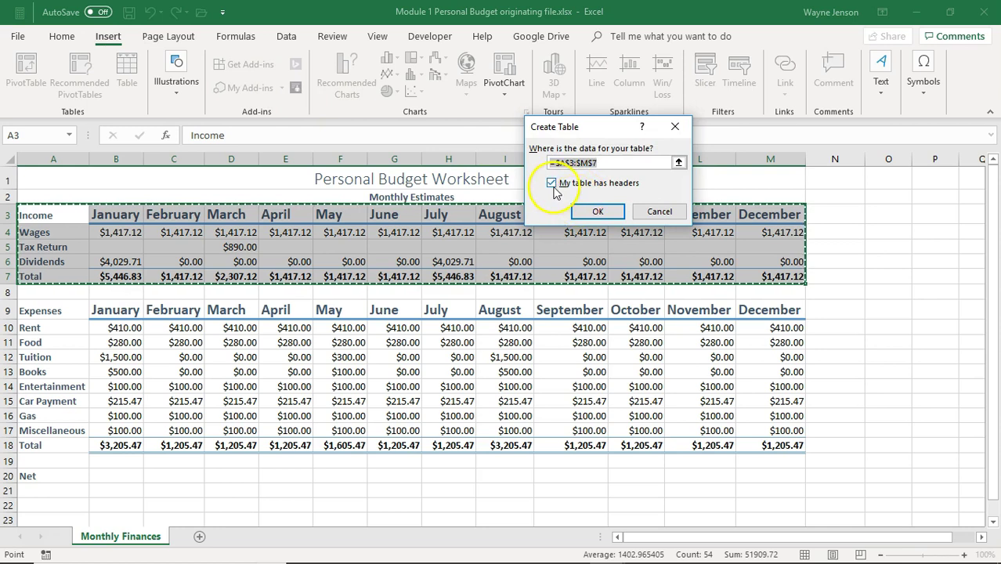
click(595, 213)
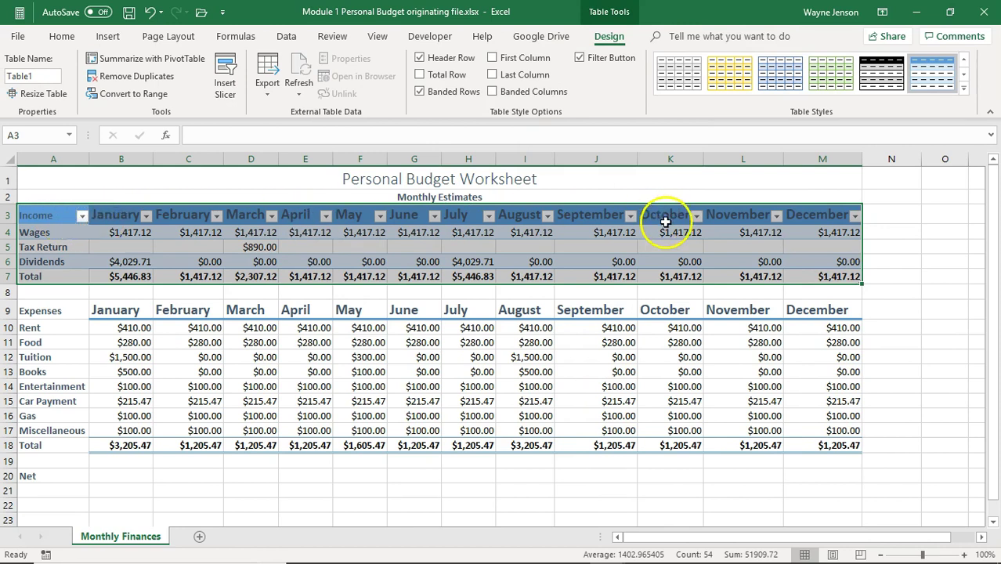
Step: Give the Income table the light orange Medium style with banded rows and cell gridlines, and convert it to a normal range
click(964, 88)
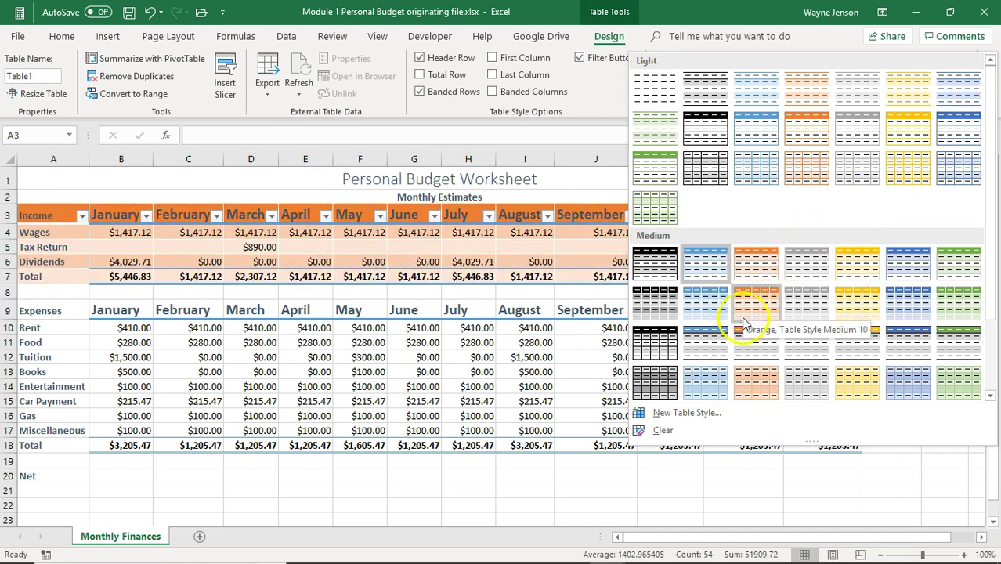
click(748, 385)
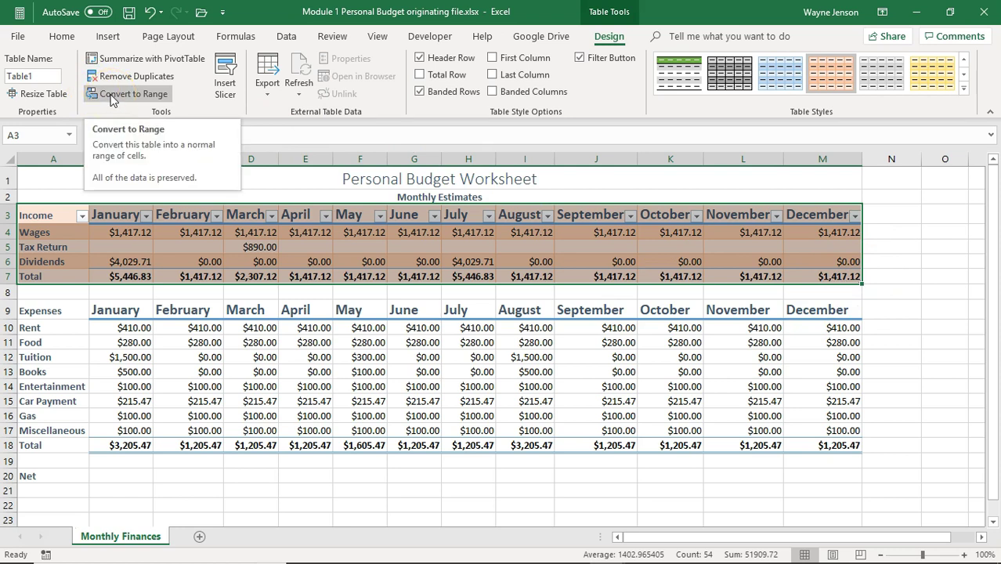
click(115, 96)
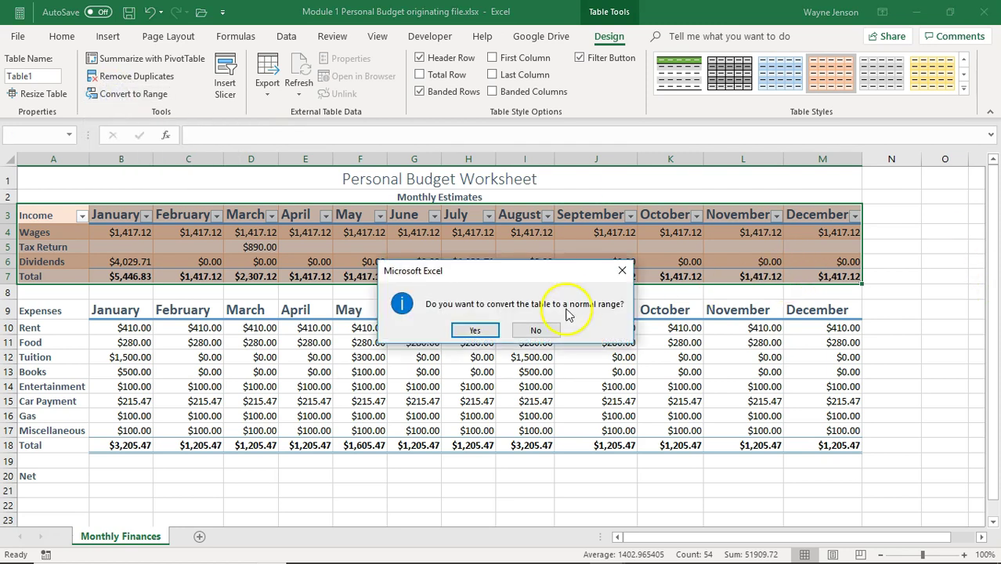
click(475, 331)
click(949, 235)
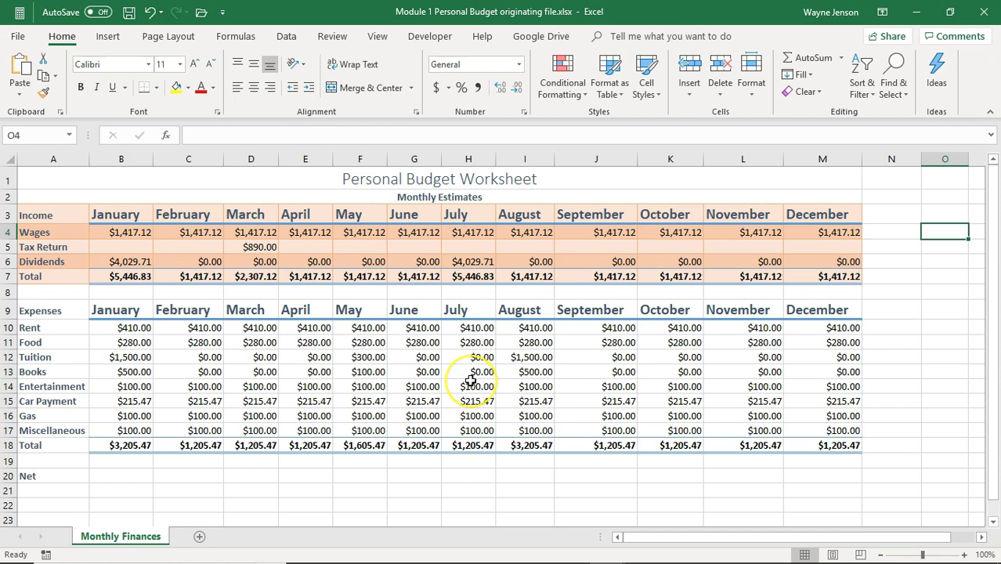
Step: Create a table with headers from the Expenses block A9:M18
drag(67, 312, 834, 441)
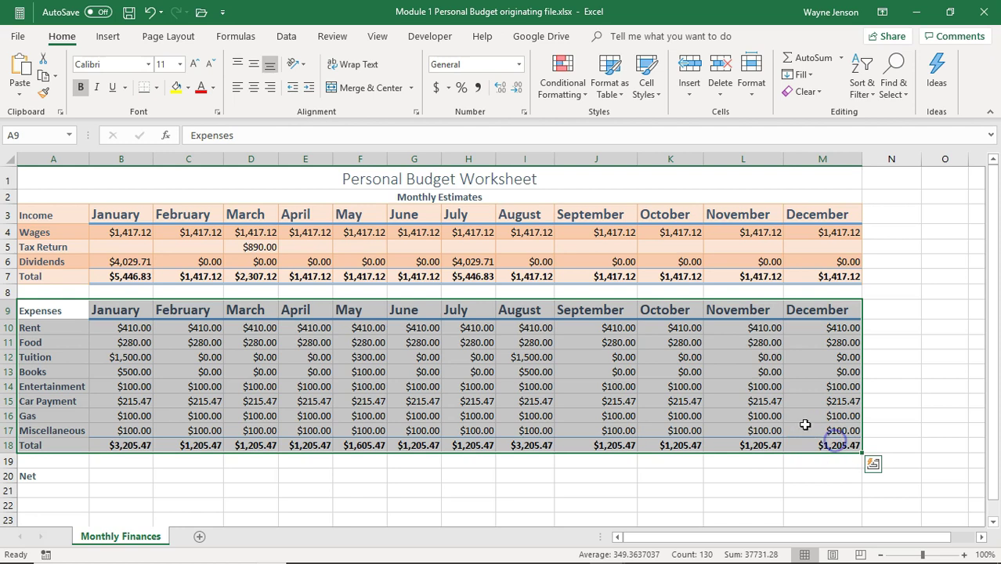
click(110, 39)
click(124, 72)
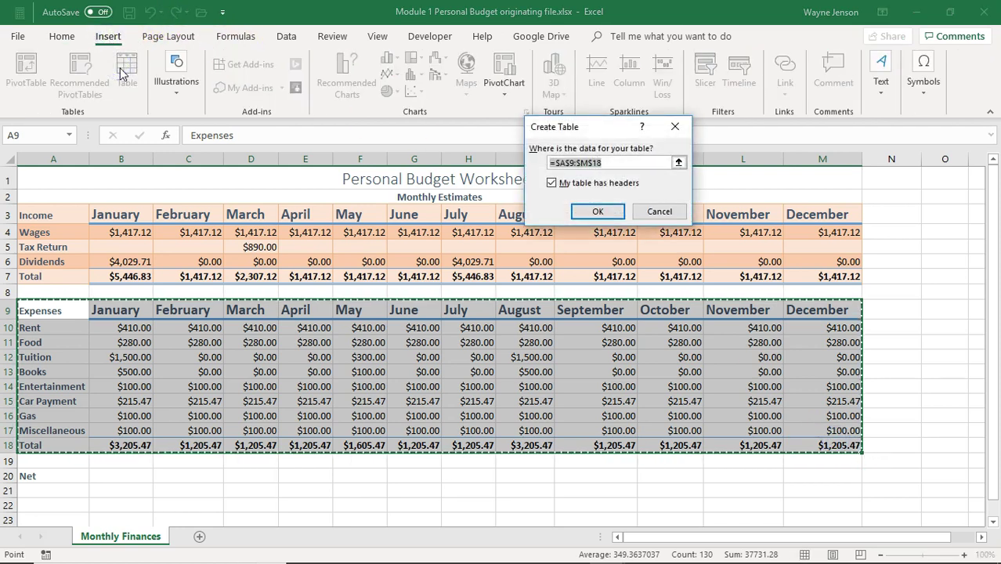
click(599, 212)
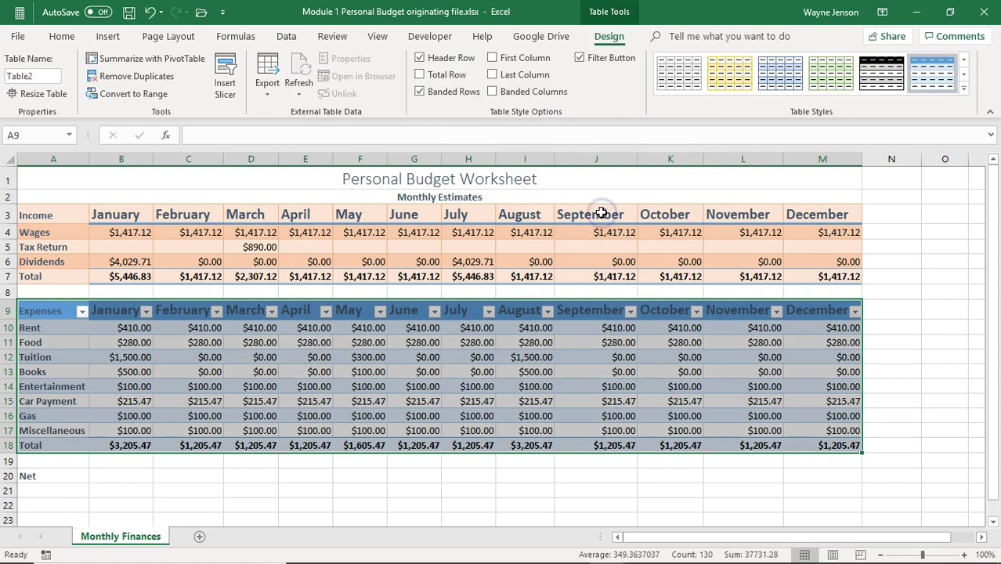
Step: Give the Expenses table the same light orange Medium style as the Income block and convert it to a normal range
click(962, 88)
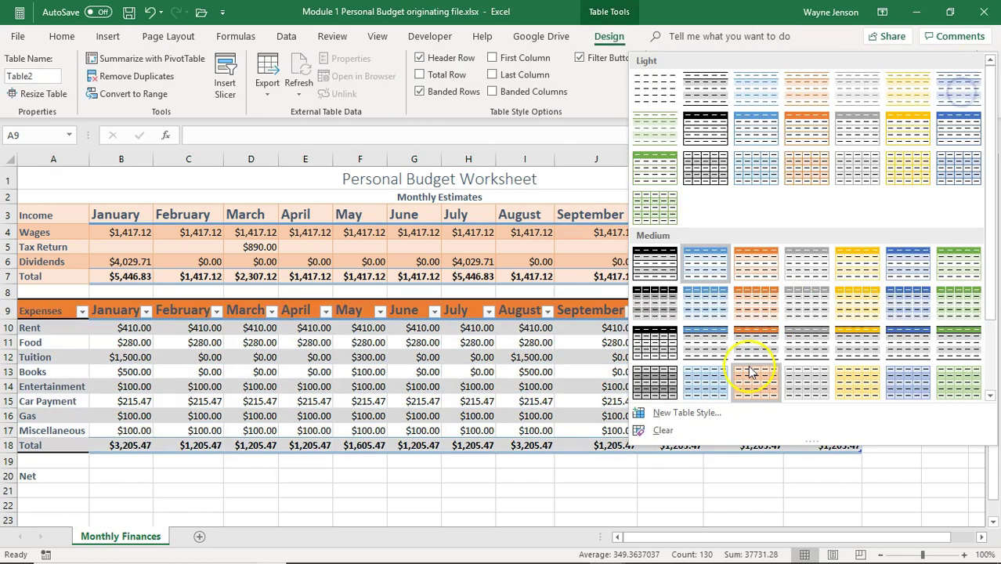
click(743, 386)
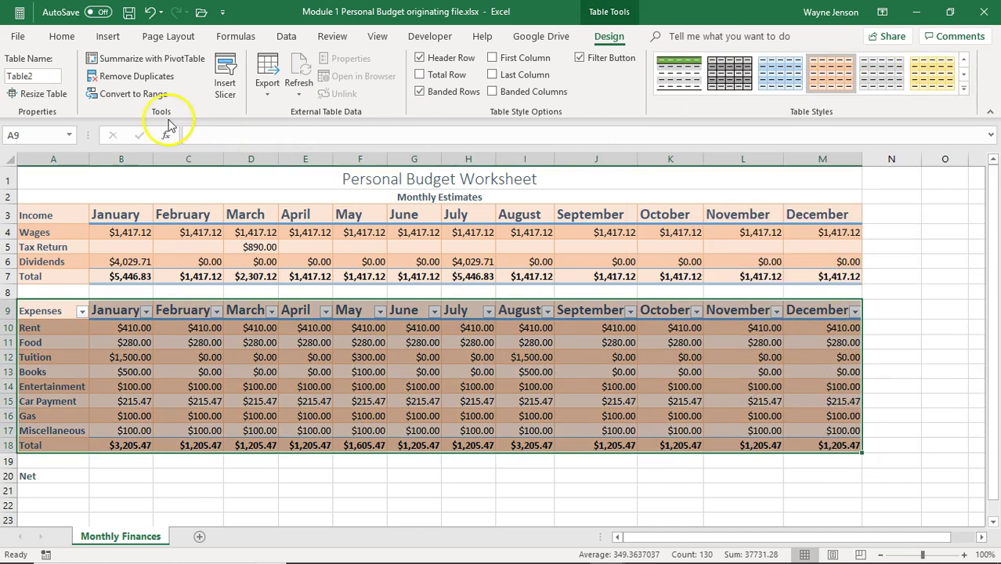
click(125, 93)
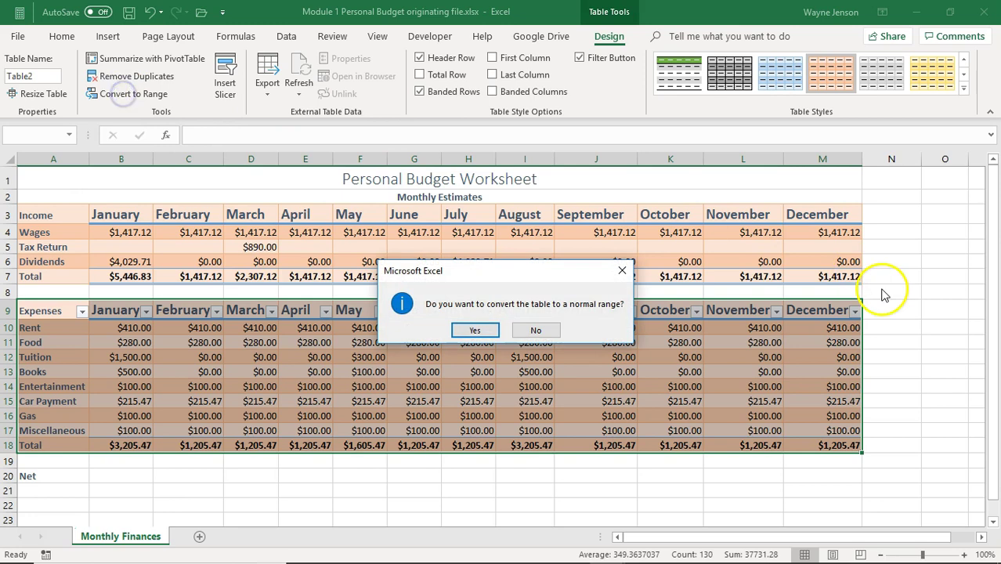
click(485, 330)
click(681, 374)
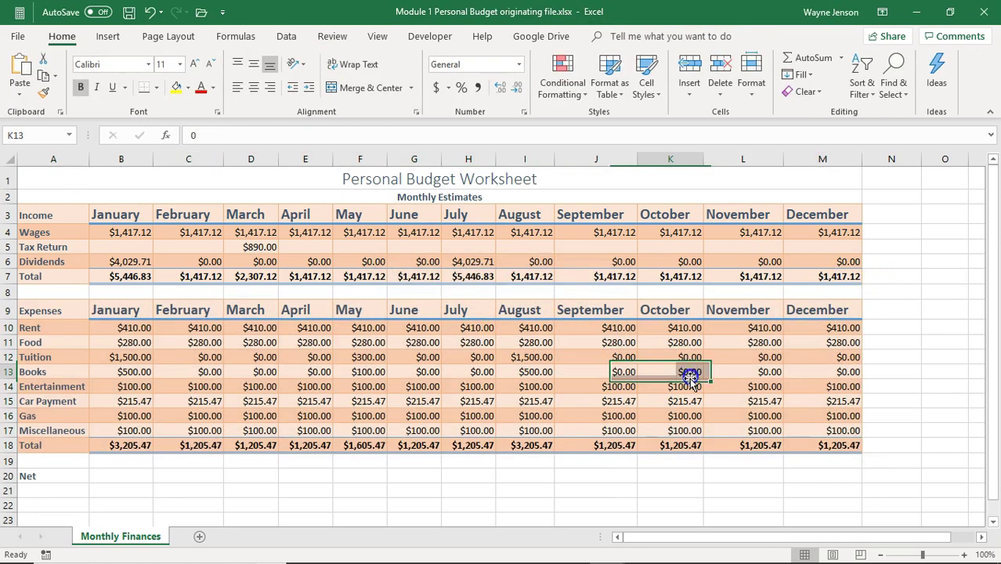
Step: Calculate January's net in cell B20 by subtracting total expenses from total income with =B7-B18
scroll(512, 335, down, 2)
scroll(477, 345, up, 2)
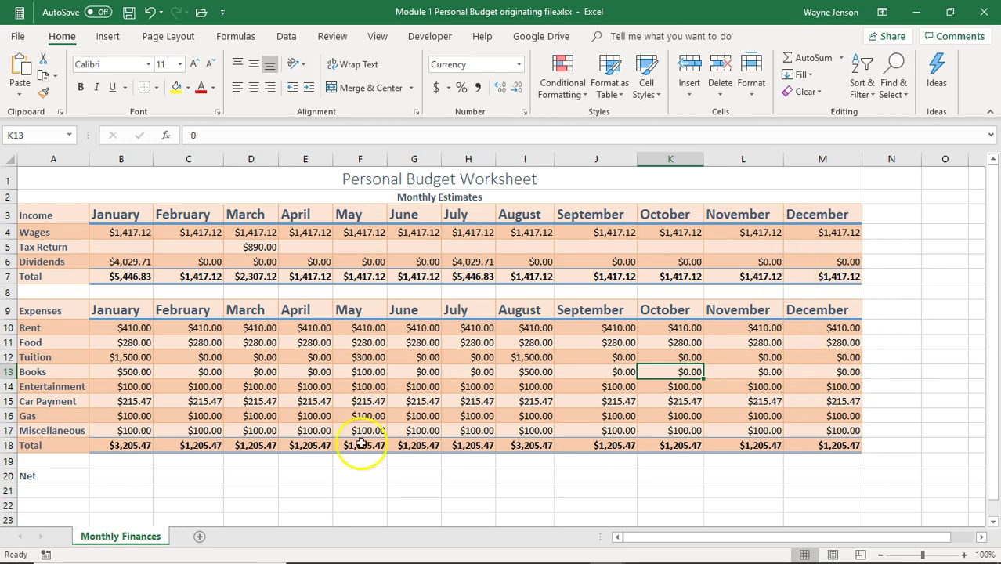
click(127, 471)
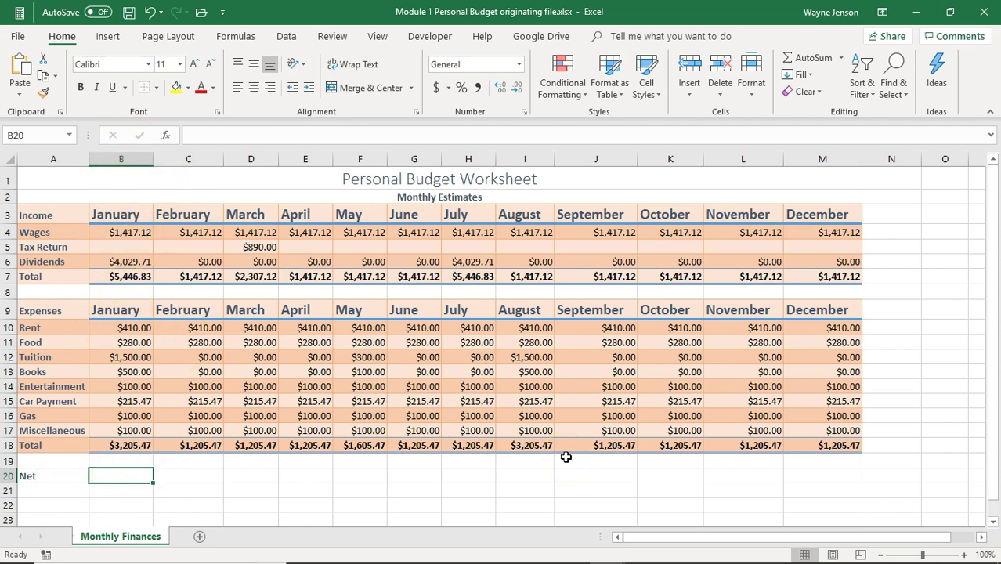
text(=)
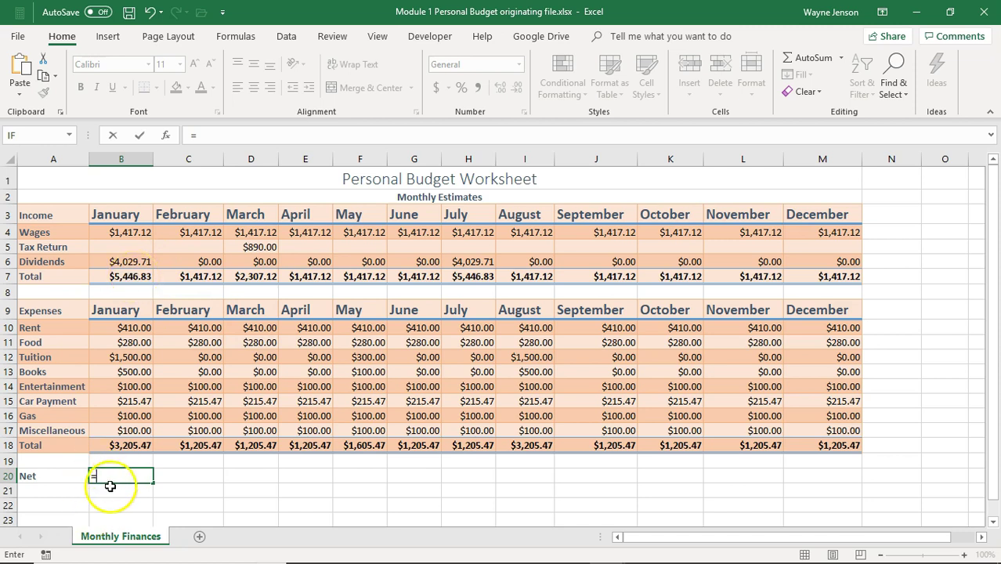
click(124, 273)
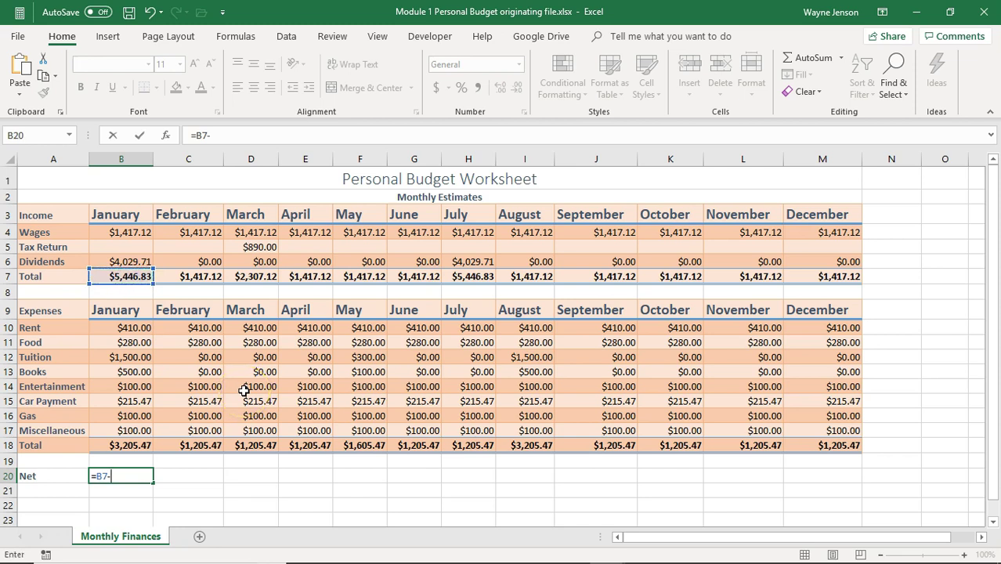
click(133, 445)
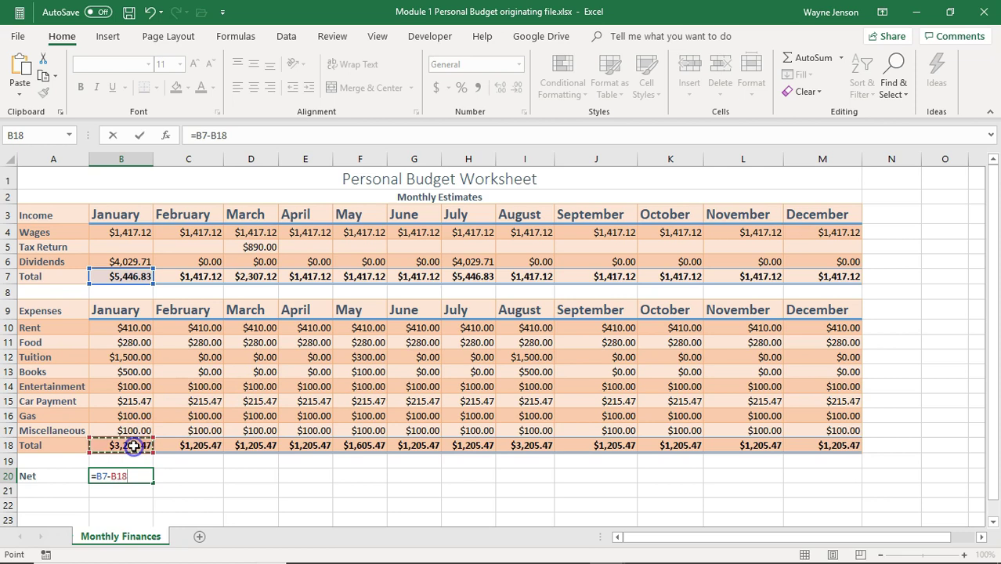
key(Return)
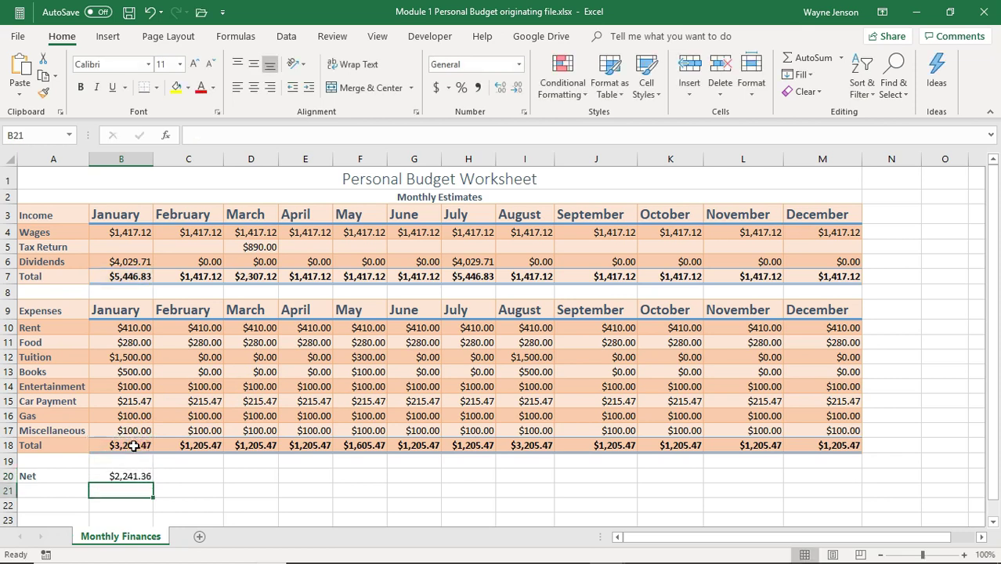
Step: Fill the January net formula across the Net row through December in M20, and inspect the May and August results
click(115, 473)
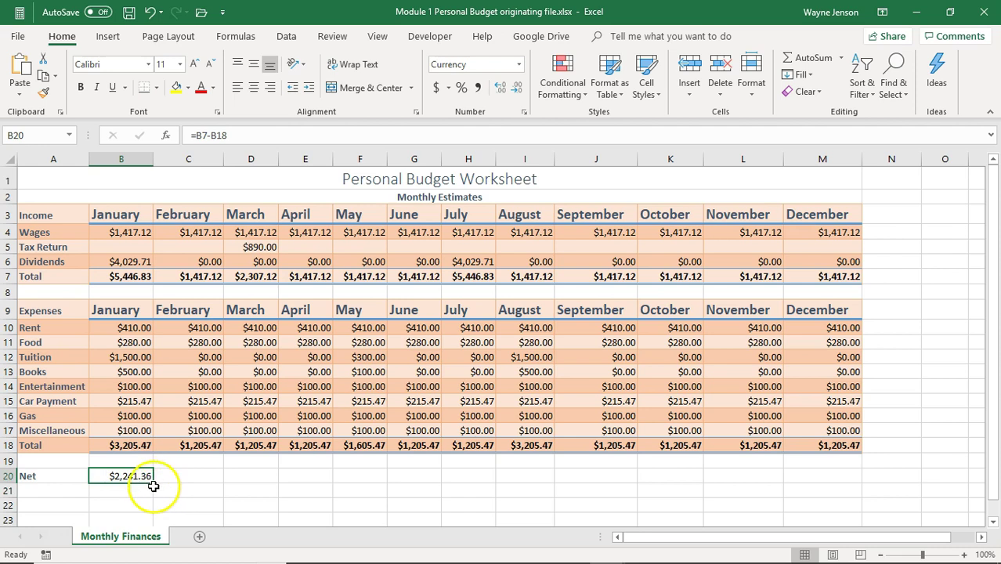
drag(154, 492, 865, 509)
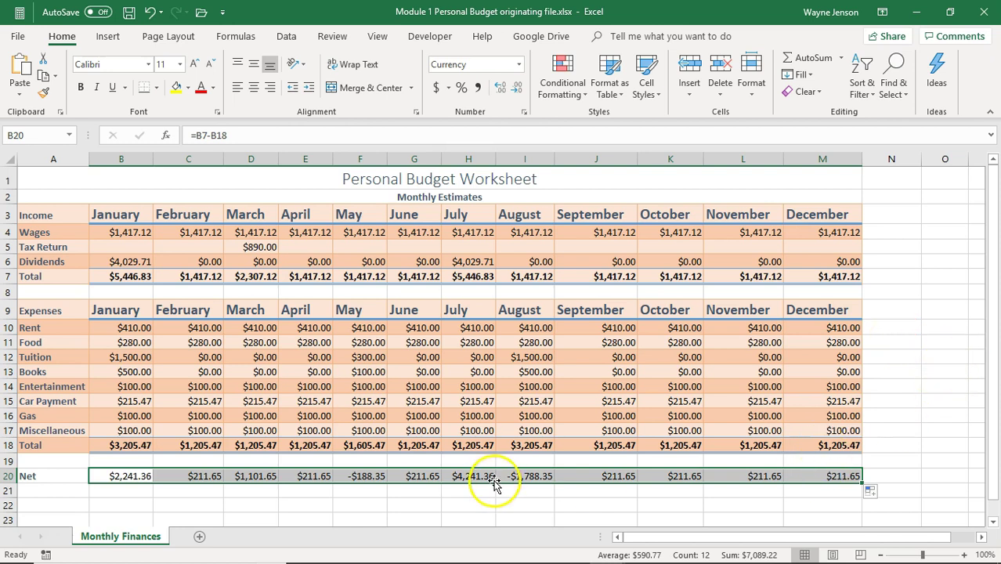
click(350, 475)
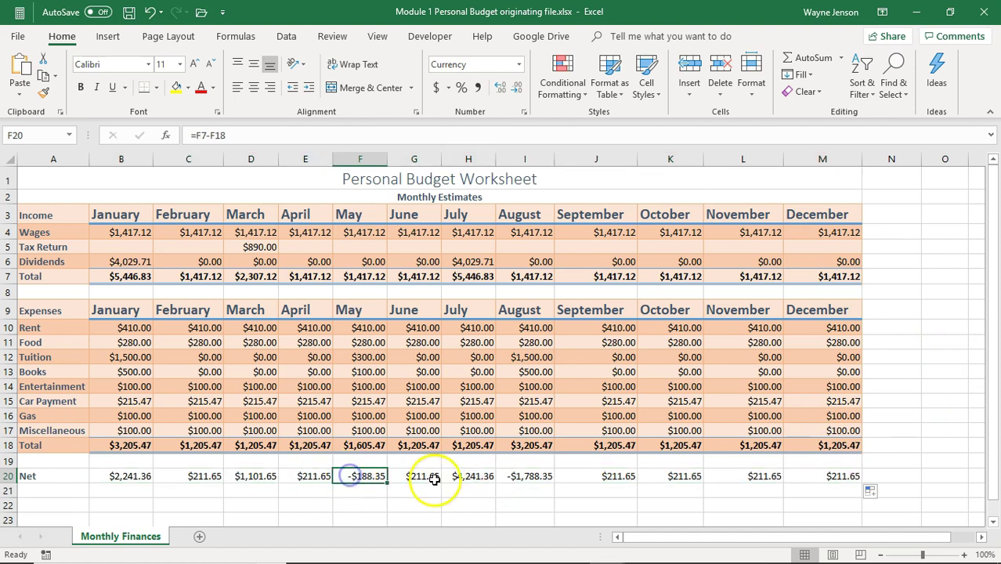
click(520, 475)
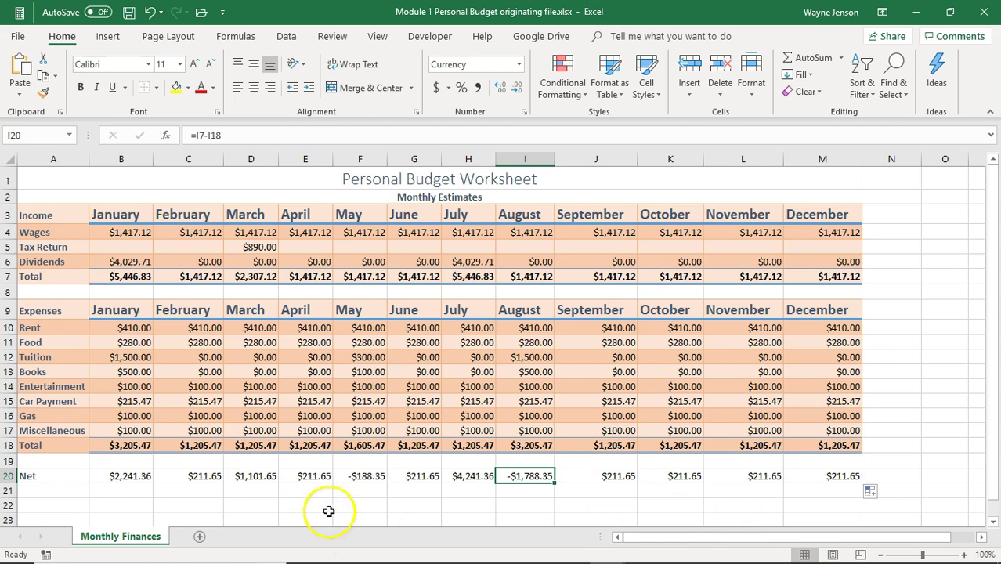
Step: Conditionally format Net values B20:M20 that are less than 0 with Light Red Fill with Dark Red Text
drag(133, 476, 823, 480)
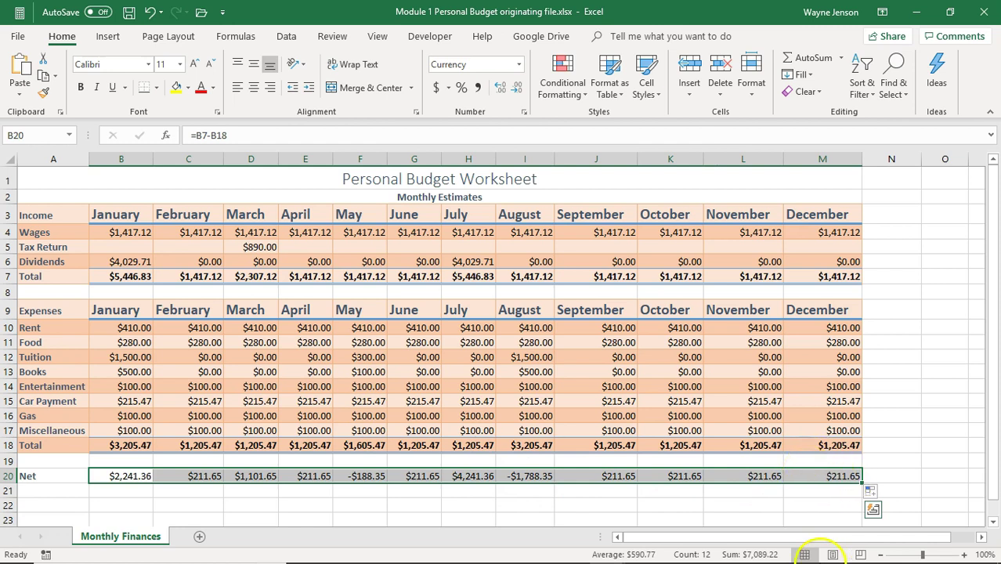
click(562, 86)
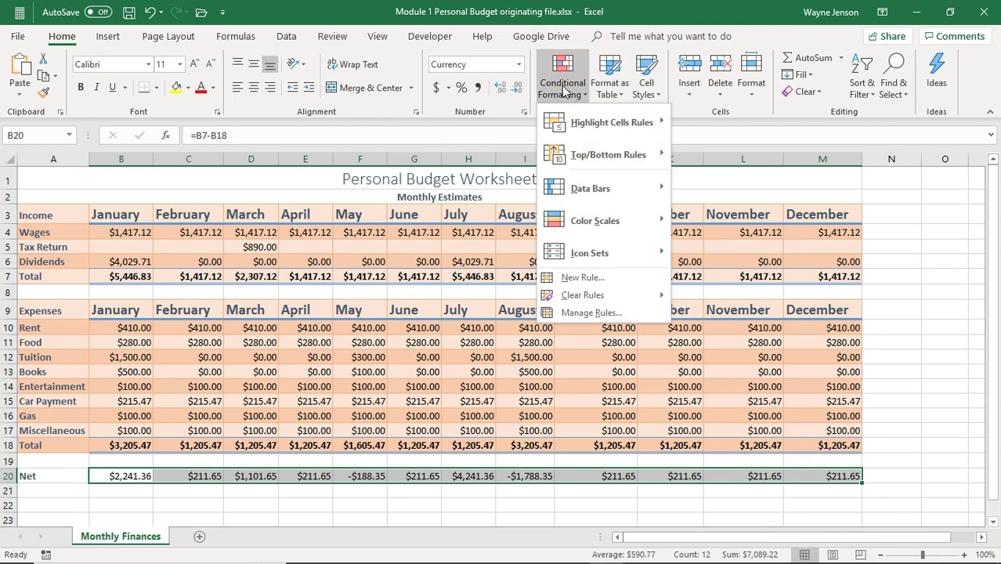
mouse_move(594, 121)
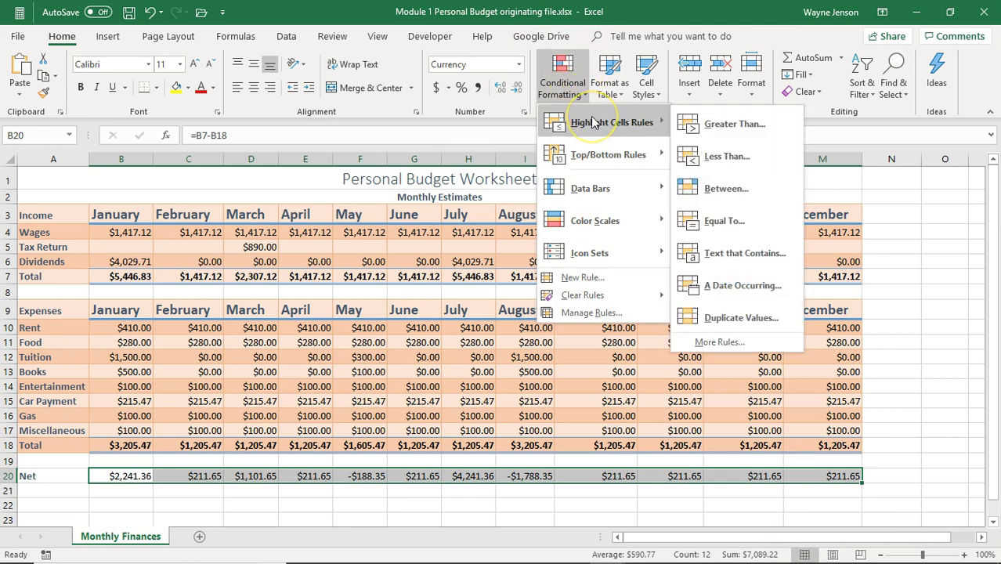
click(709, 159)
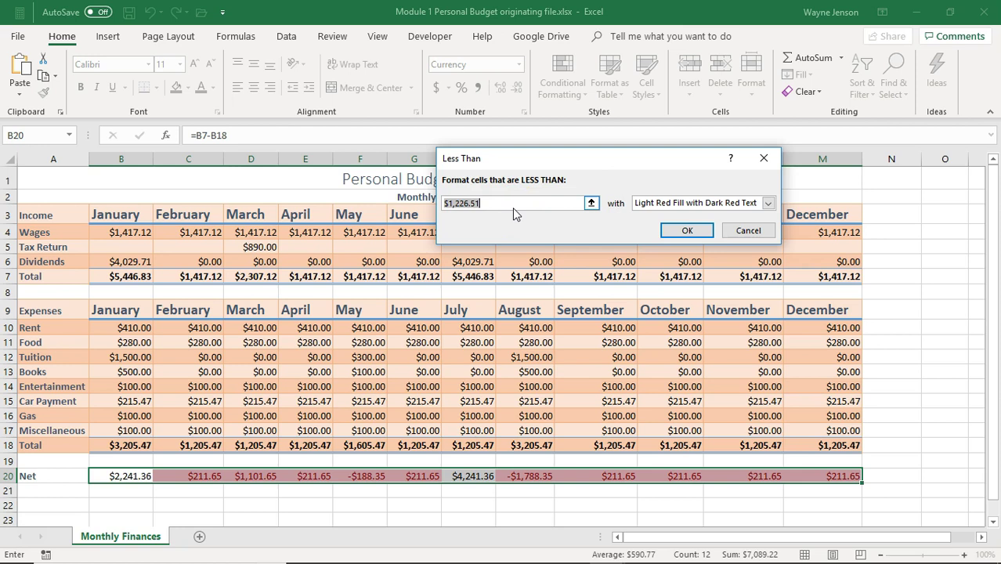
text(0)
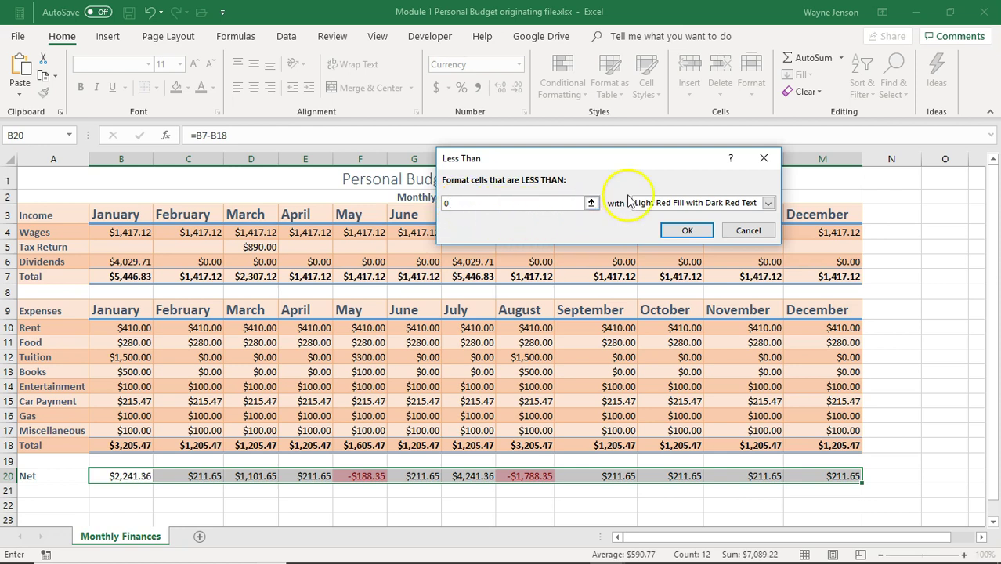
click(687, 229)
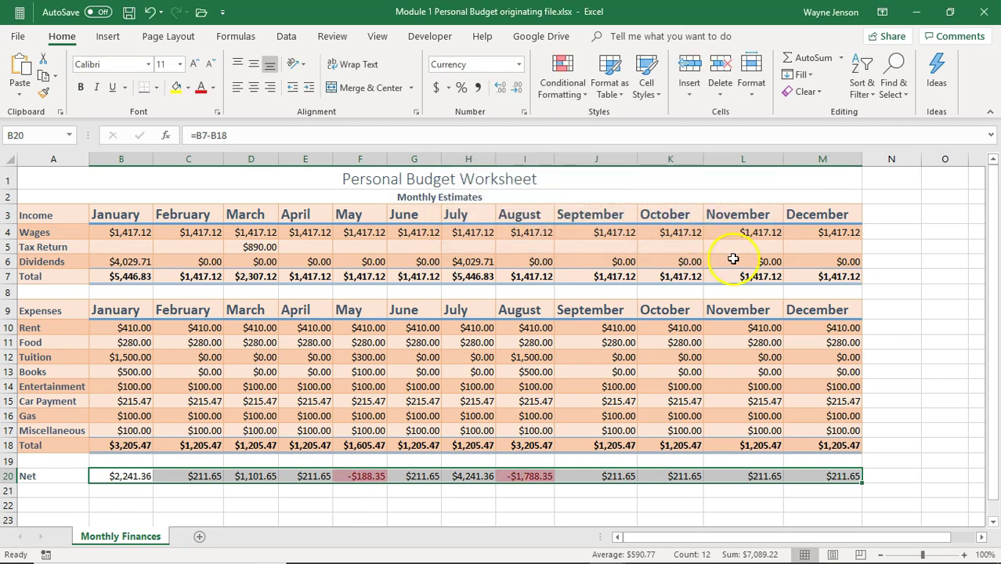
Step: Add a conditional format to B20:M20 giving values greater than 0 Green Fill with Dark Green Text
click(570, 93)
click(610, 123)
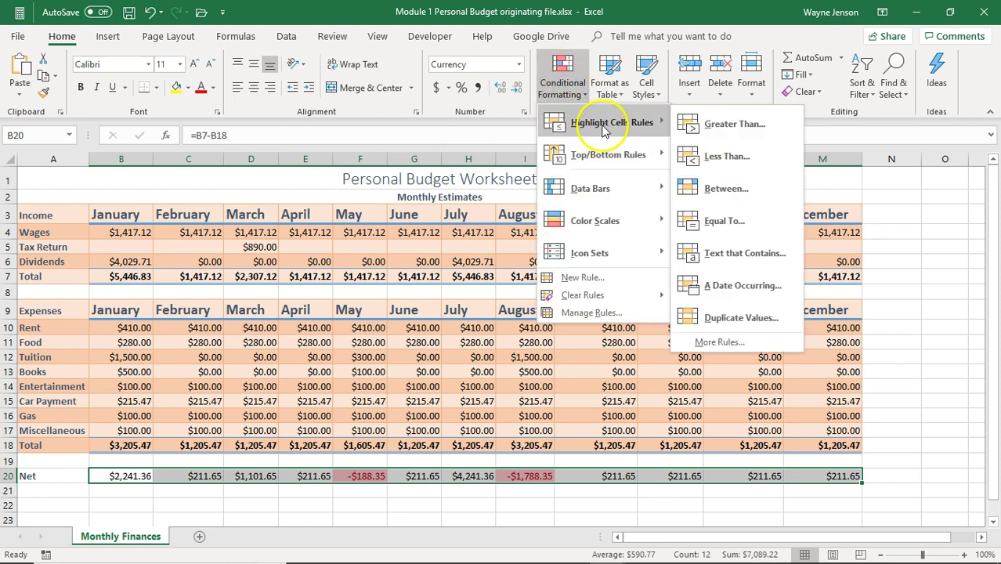
click(699, 128)
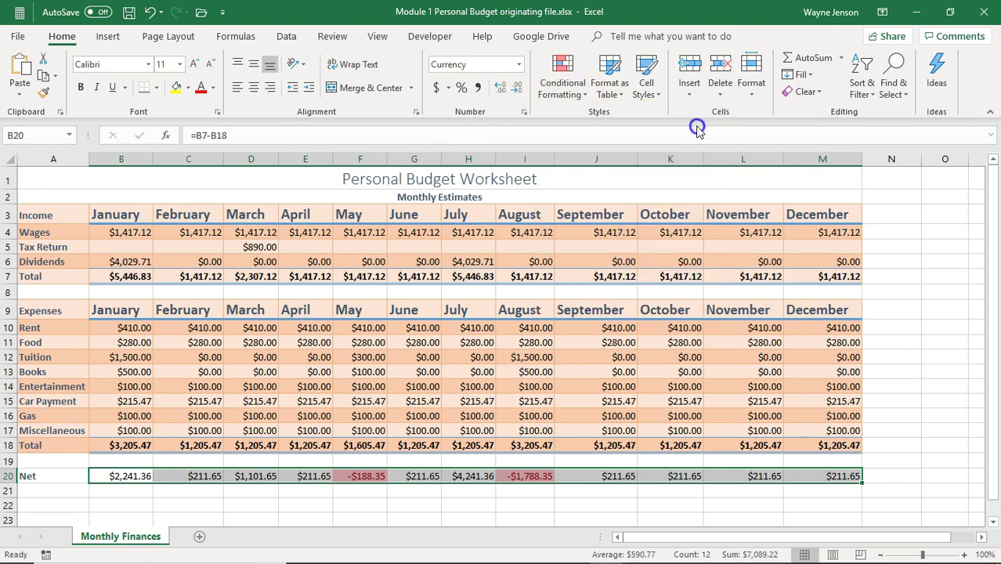
text(0)
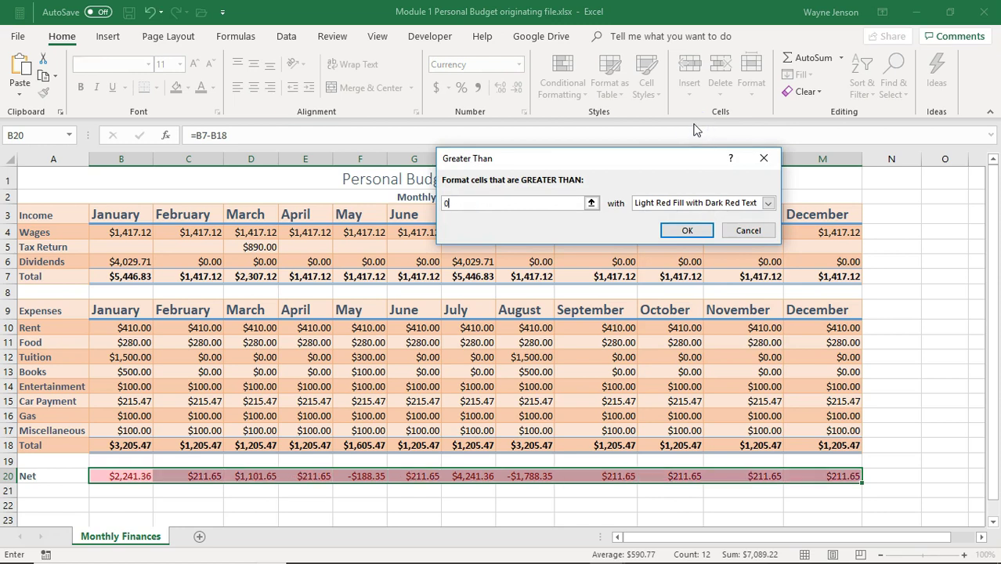
click(767, 203)
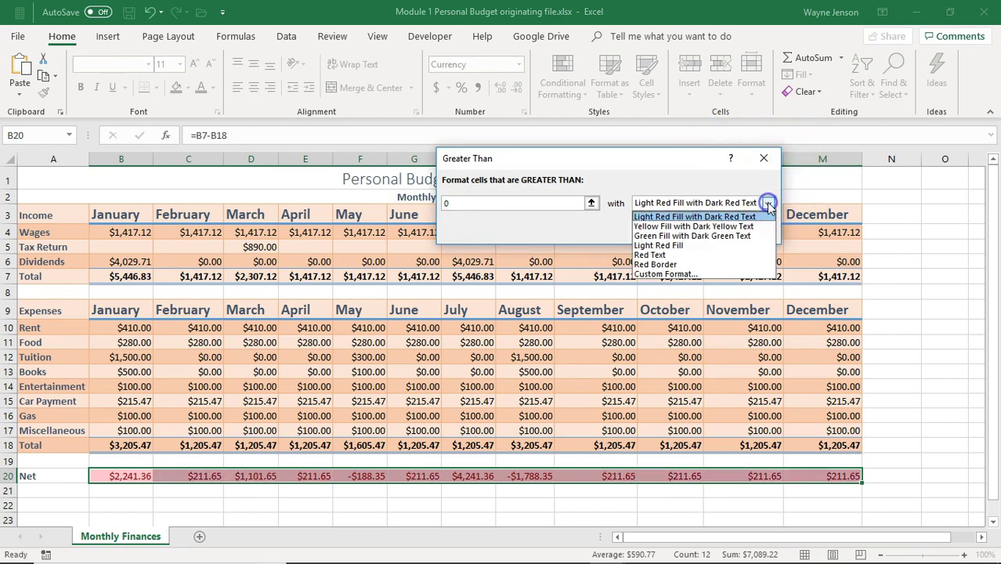
click(708, 236)
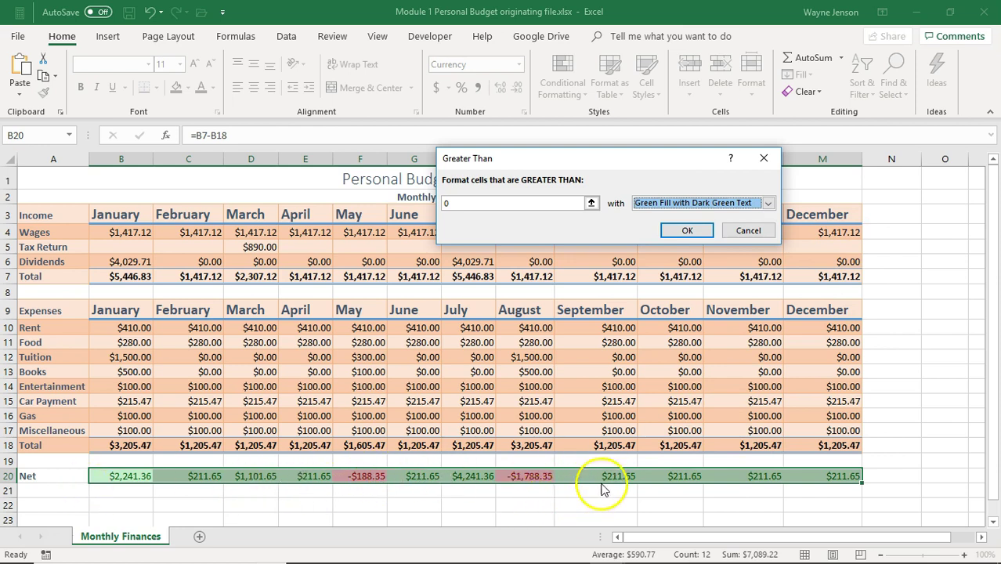
click(681, 235)
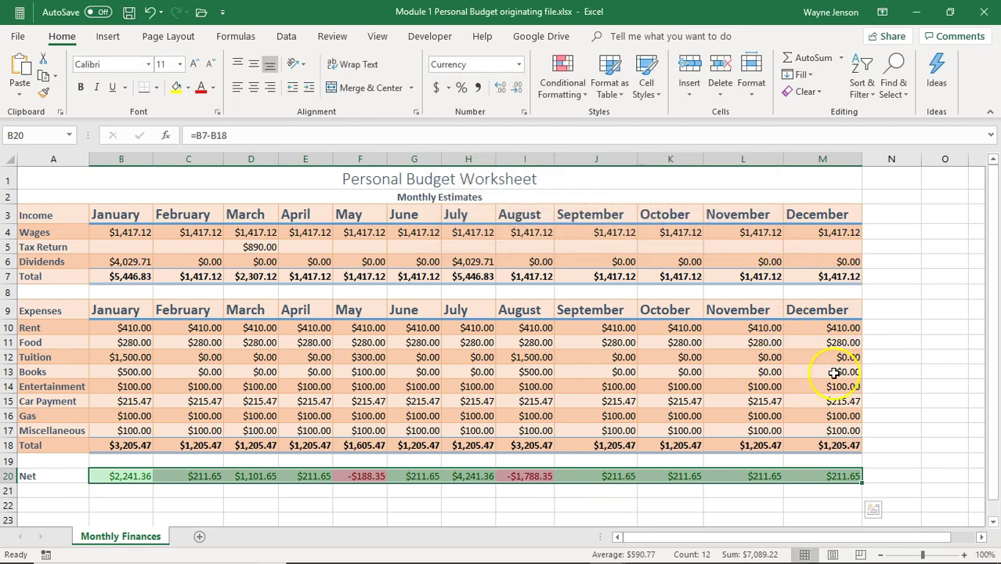
Step: Apply the directional icon set with three colored arrows to the Net values B20:M20
click(565, 93)
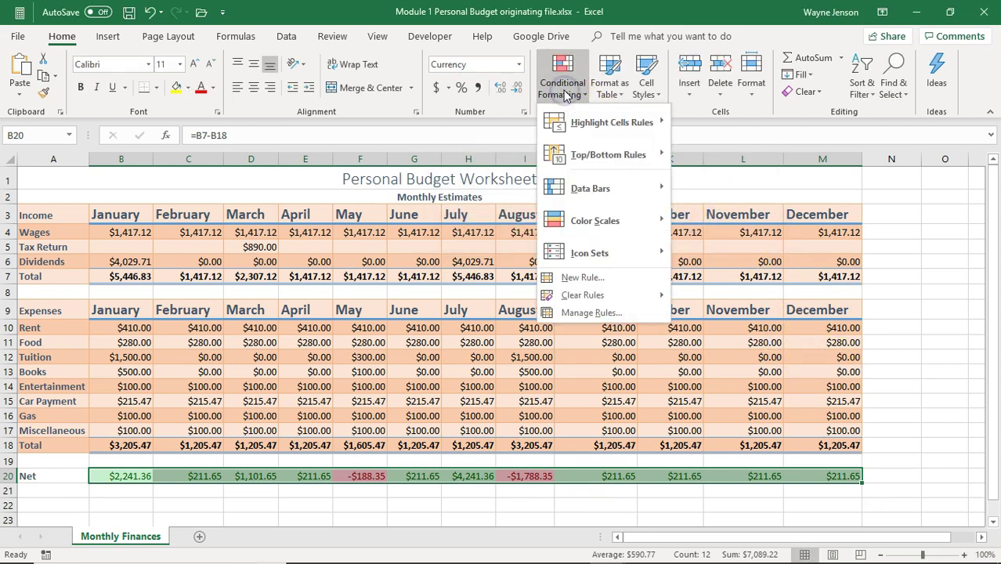
mouse_move(621, 261)
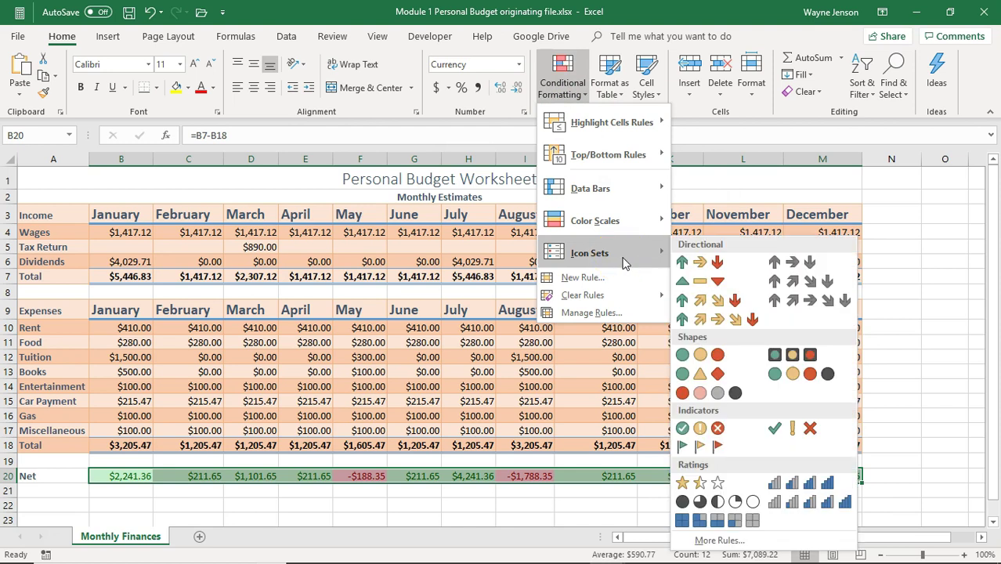
click(700, 265)
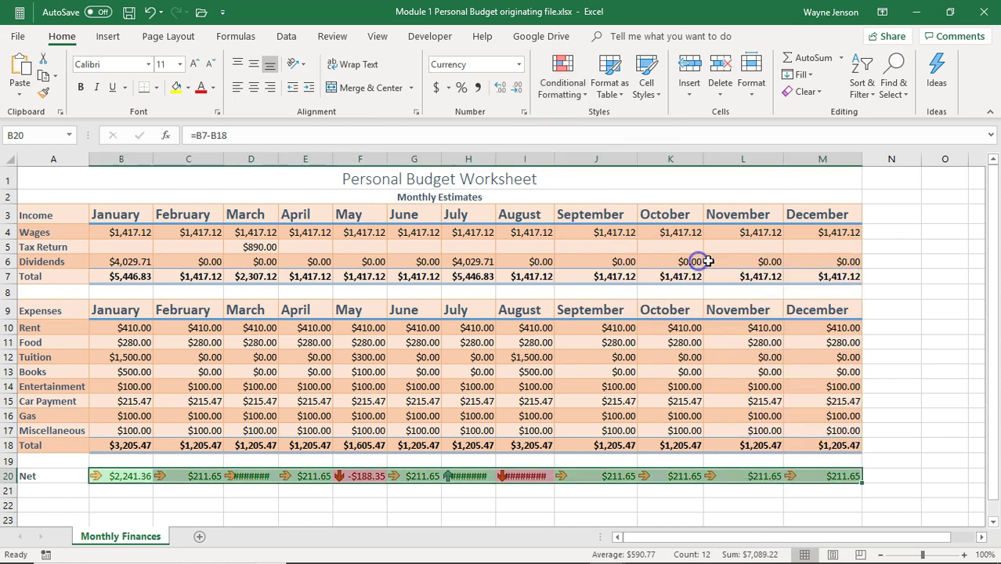
click(182, 507)
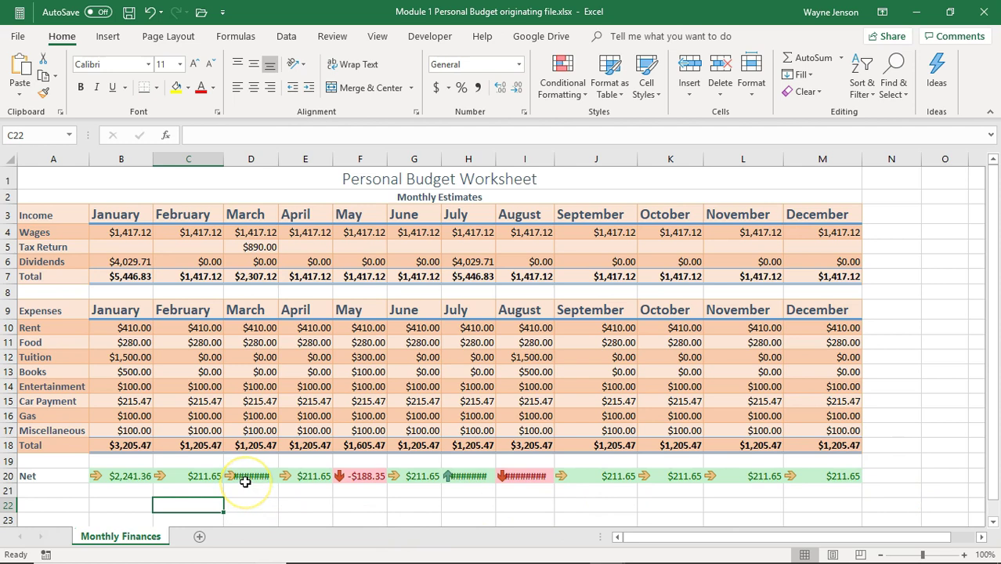
Step: Autofit the widths of the March, July and August columns (D, H and I) to their contents
click(264, 159)
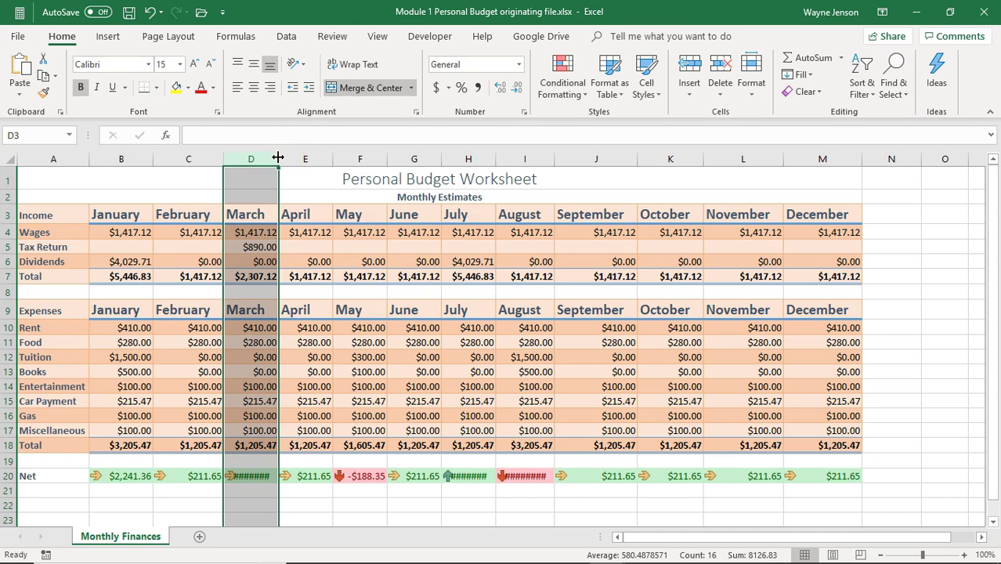
double_click(278, 158)
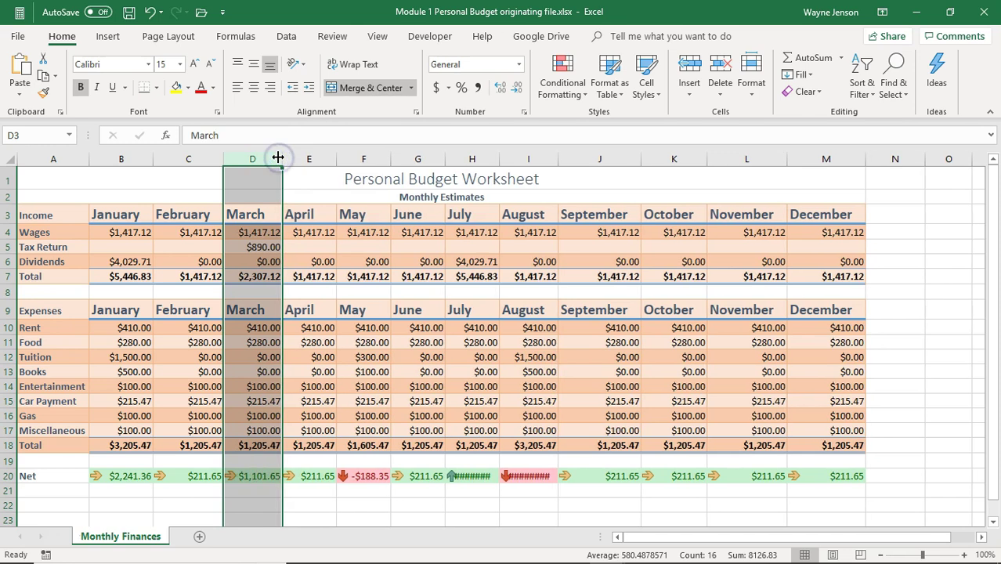
click(479, 161)
drag(482, 159, 548, 162)
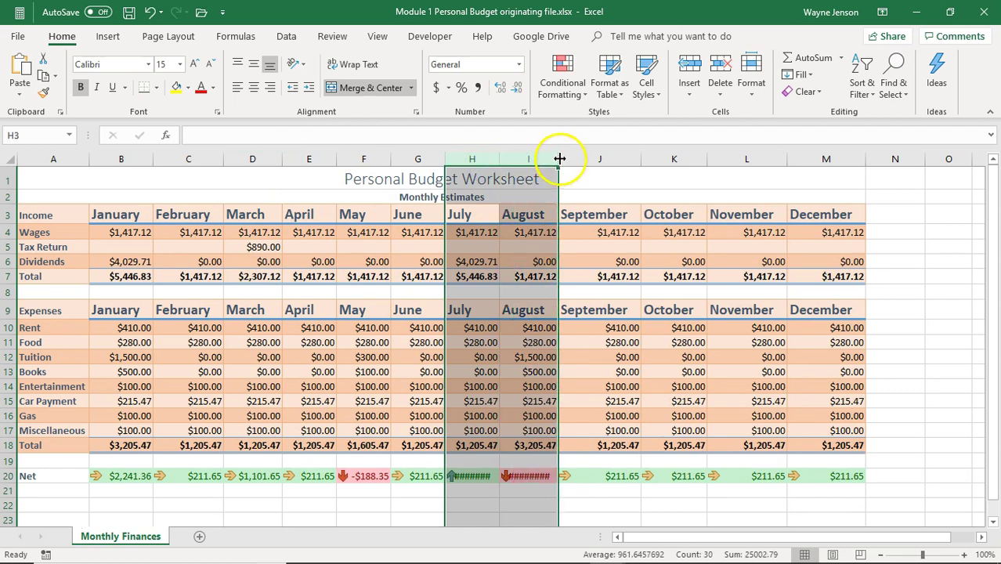
double_click(558, 159)
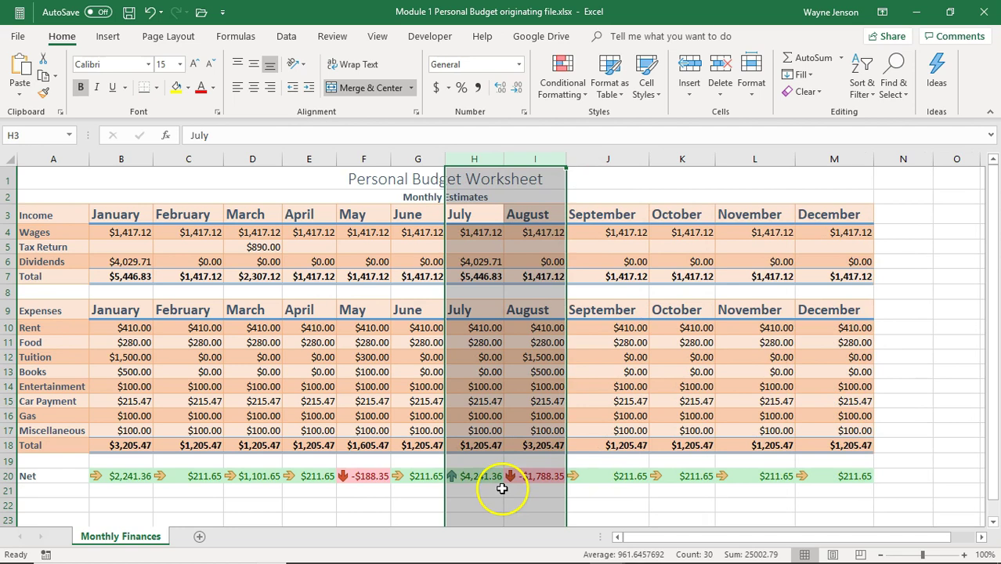
click(475, 501)
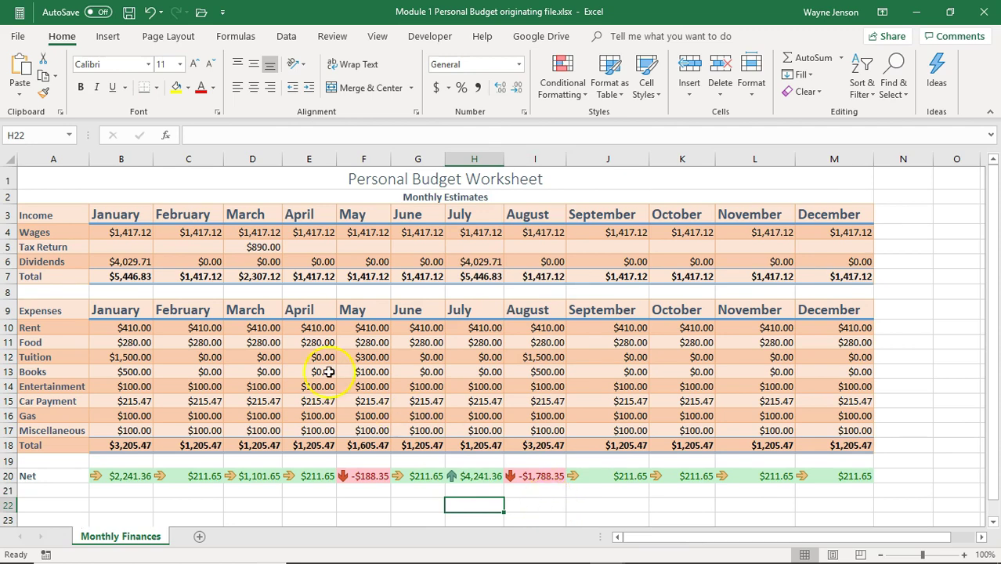
Step: Enter the label "Cumulative Savings" in A22, below the Net row, and wrap its text within the cell
scroll(215, 342, down, 2)
scroll(215, 343, up, 2)
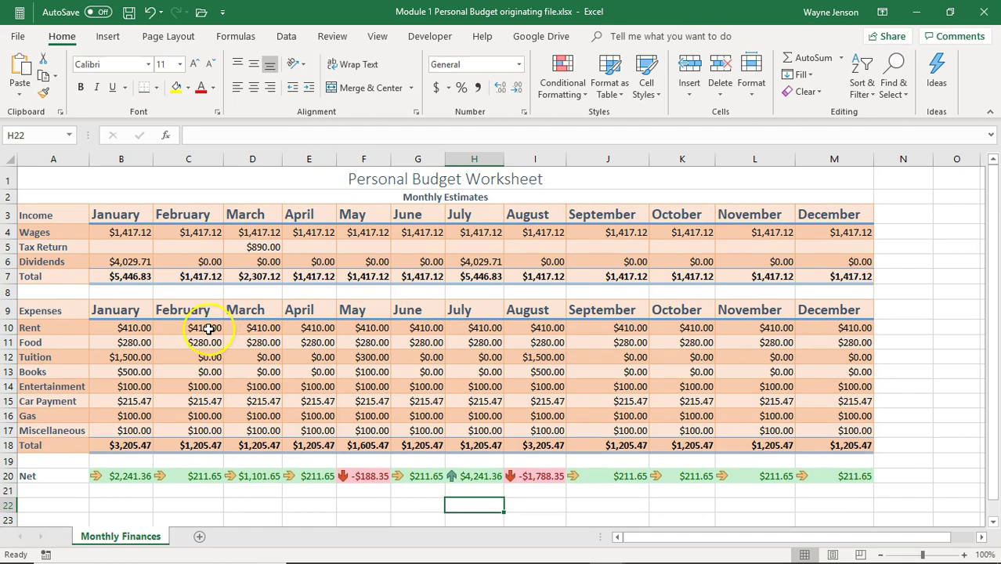
scroll(209, 329, down, 2)
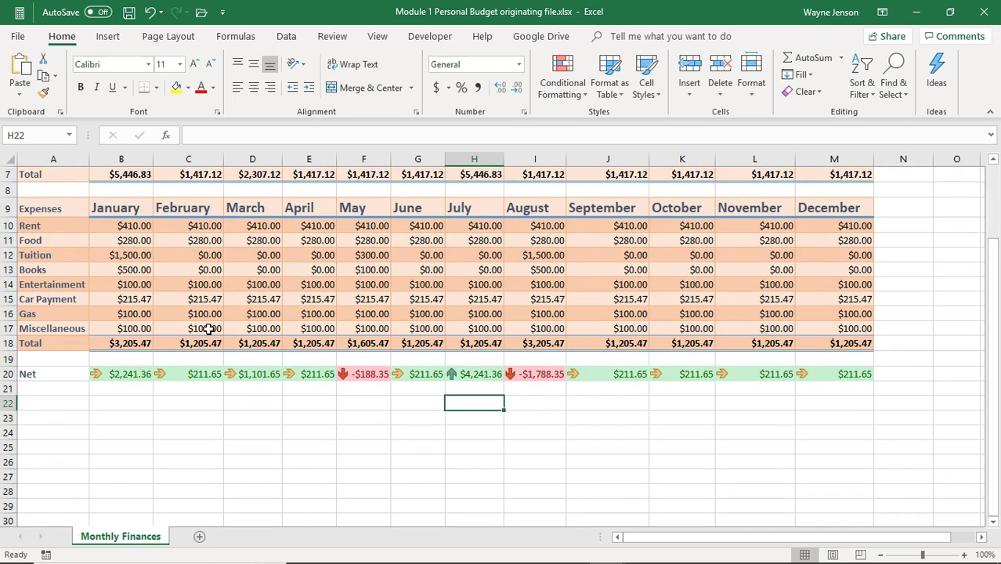
click(45, 401)
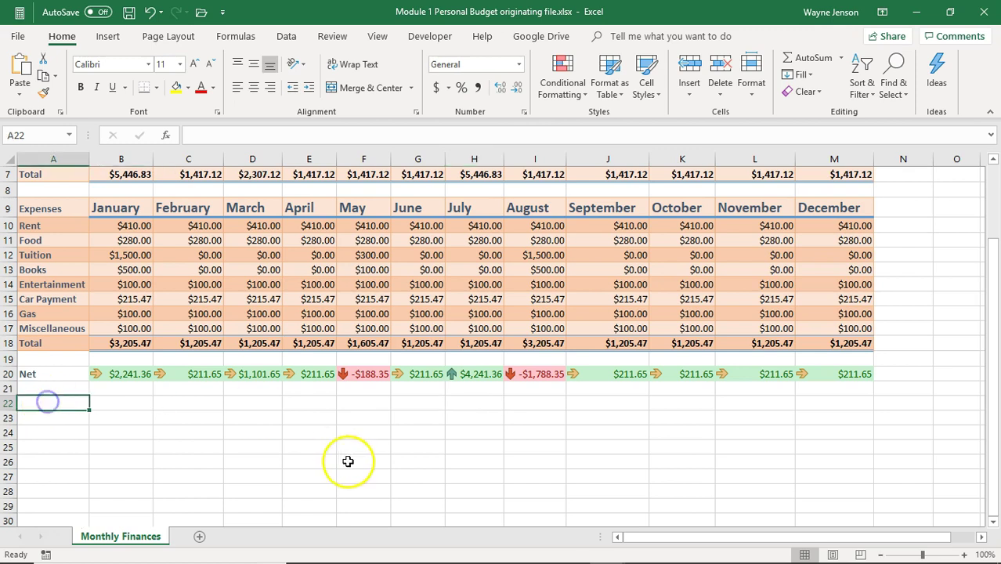
text(Cumulative Savings)
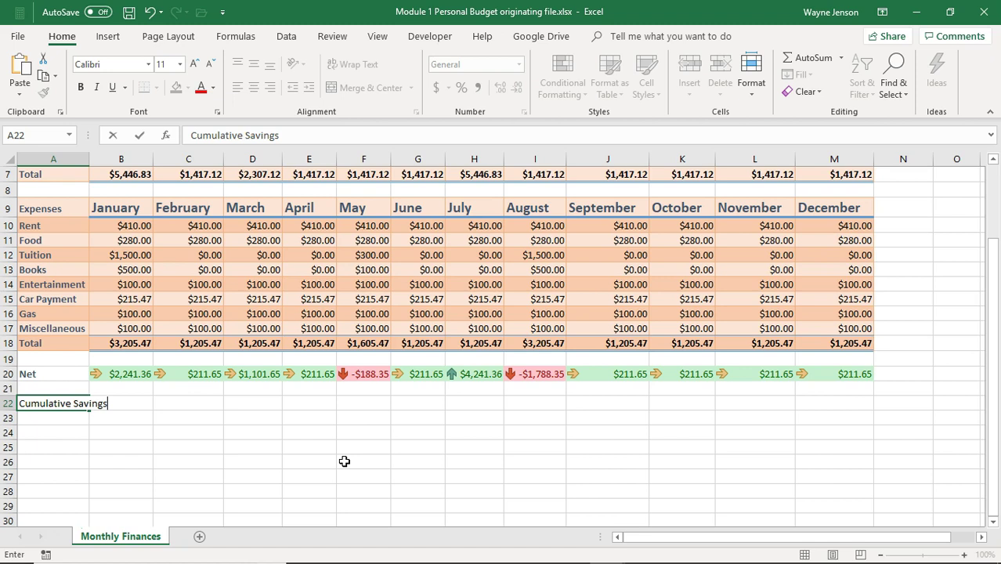
key(Return)
click(61, 403)
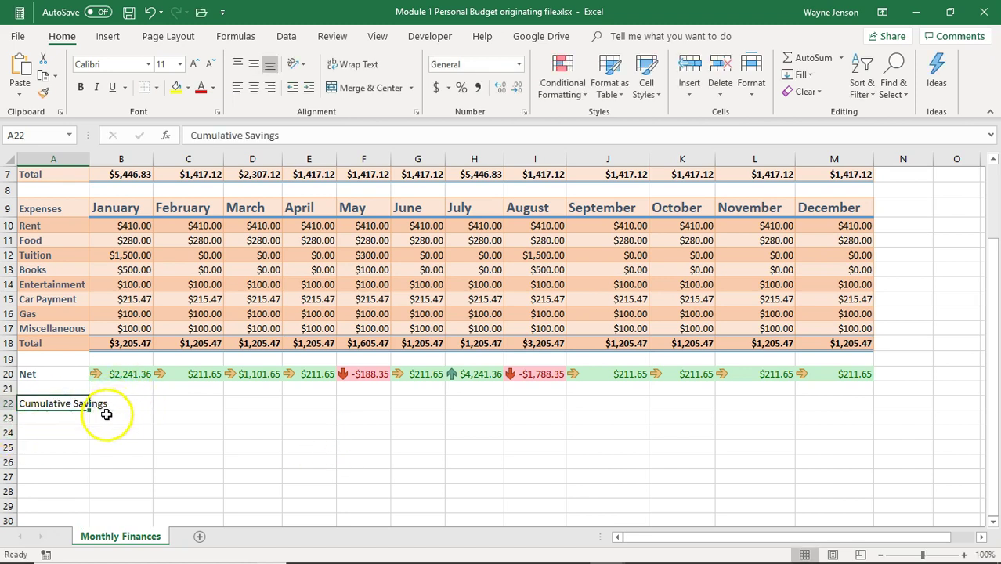
click(367, 66)
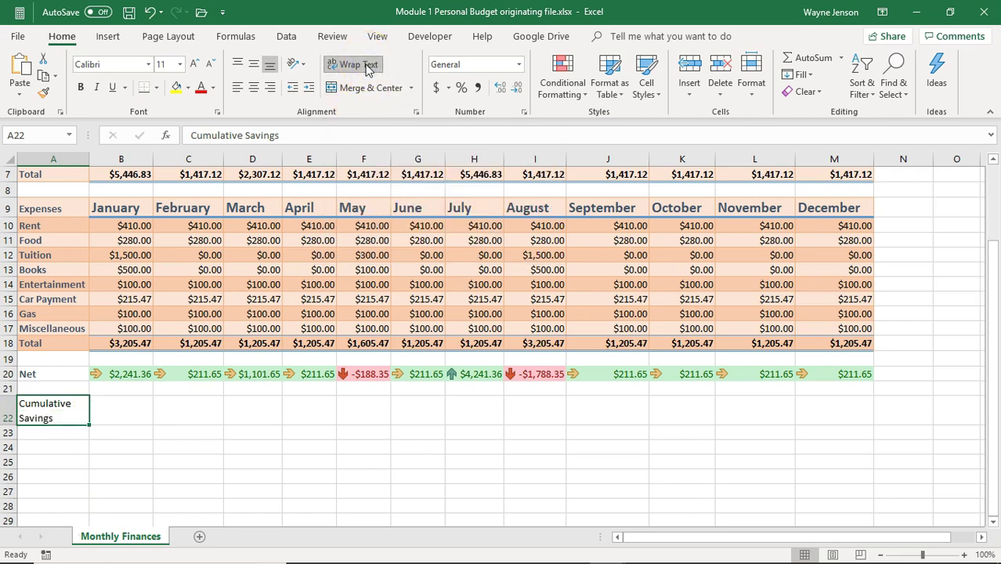
Step: Enter the formula =B20 in B22 to start January's cumulative savings from its Net value
click(138, 417)
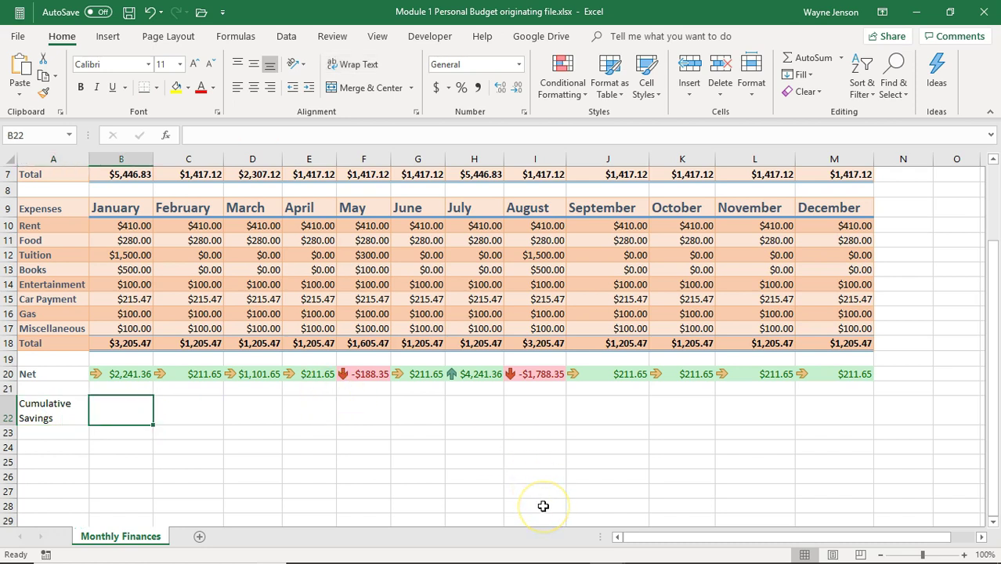
text(=)
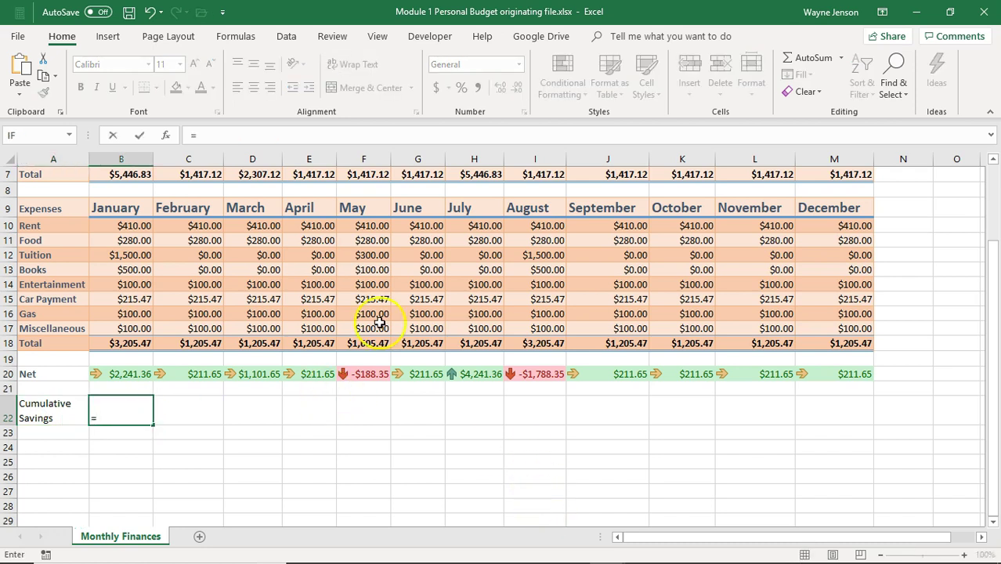
click(124, 374)
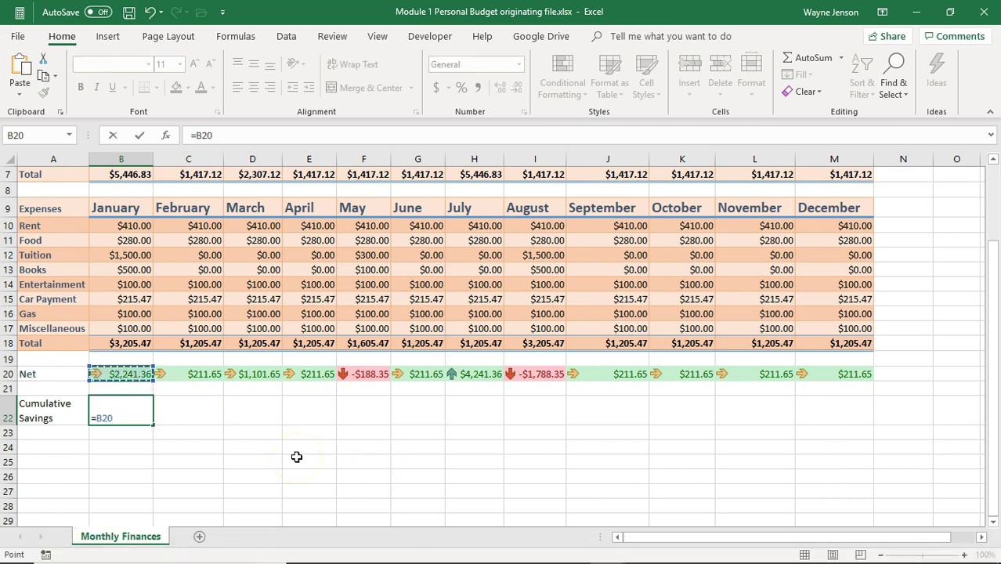
key(Return)
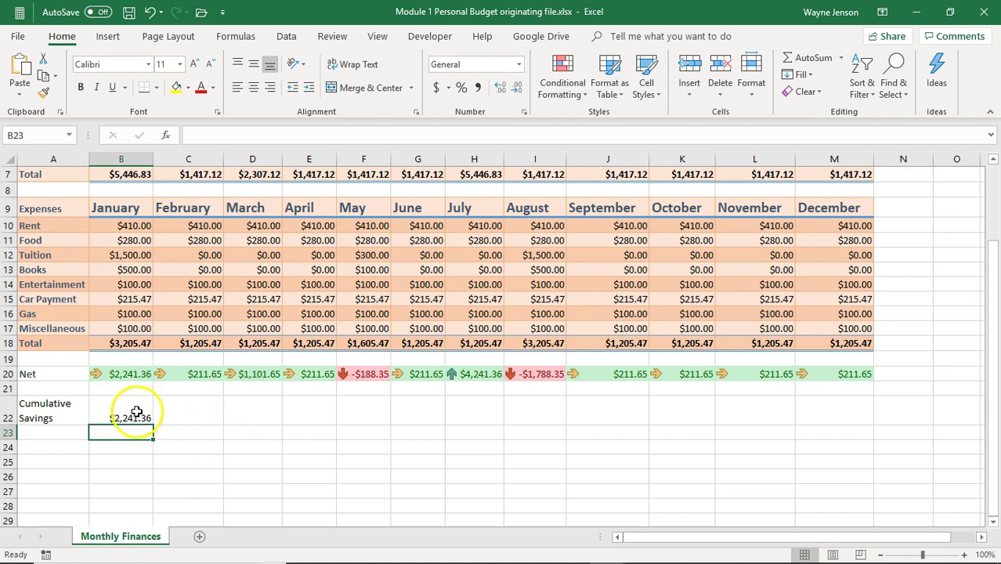
click(135, 411)
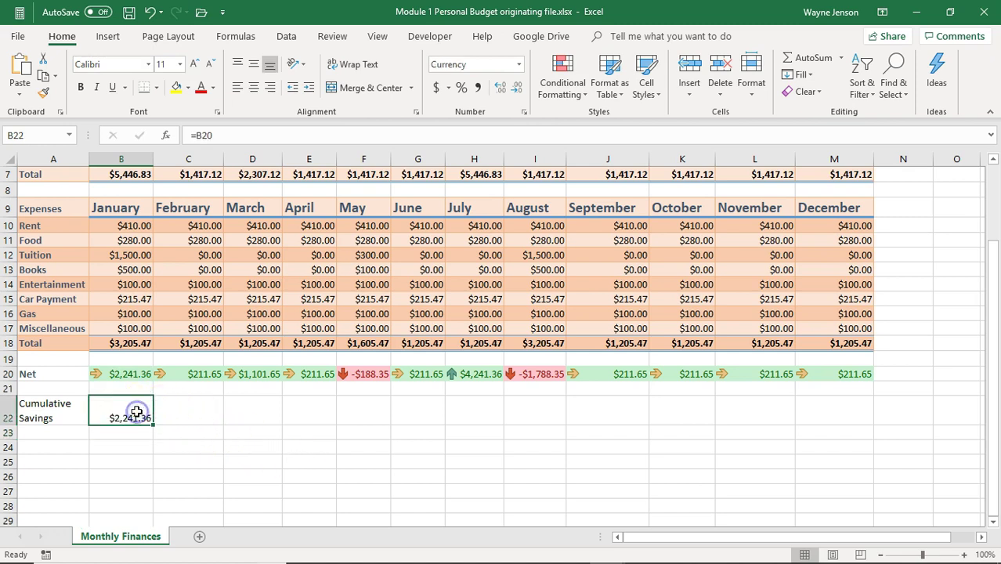
Step: Enter the formula =B22+C20 in C22 to add February's Net to January's cumulative savings
click(189, 417)
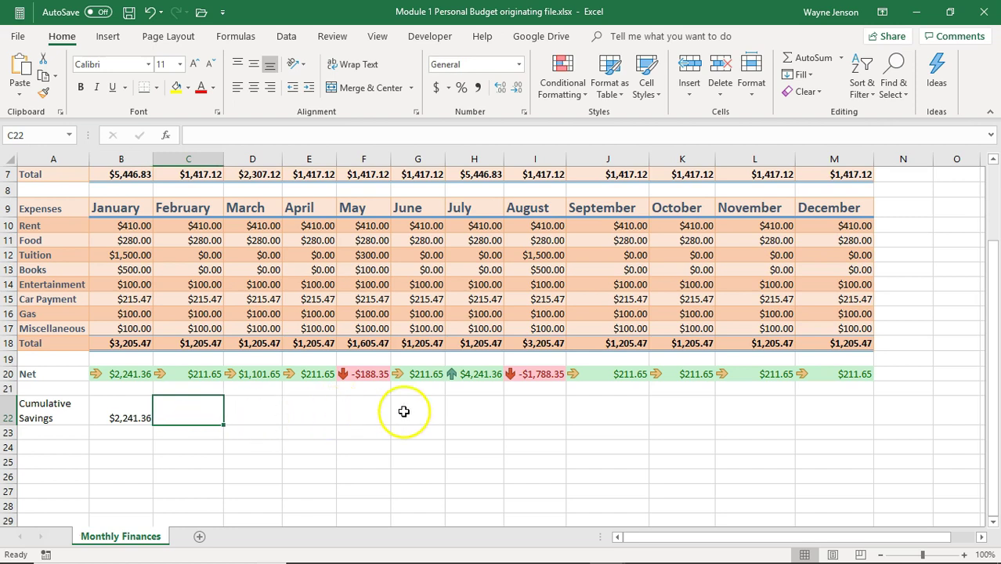
text(=)
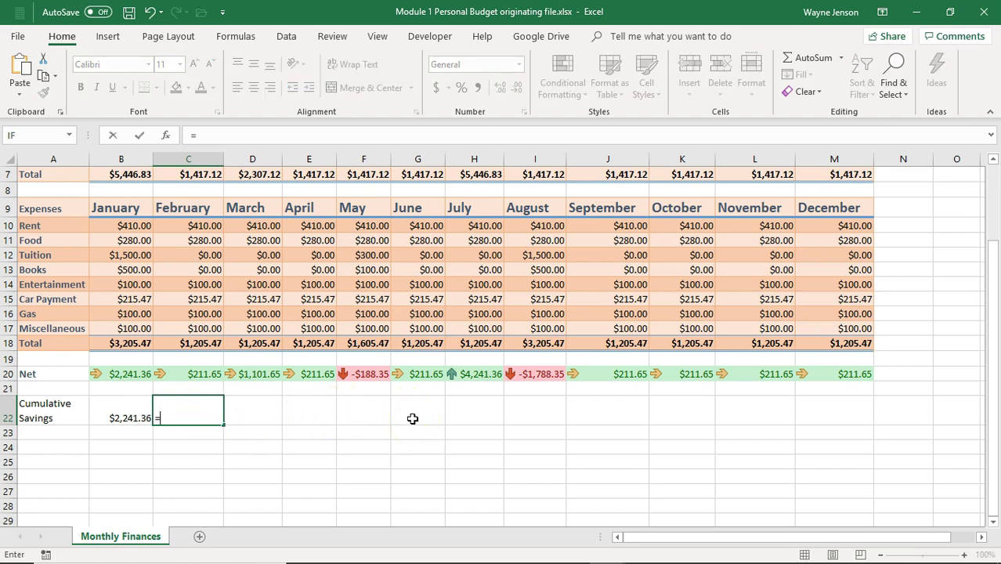
click(122, 420)
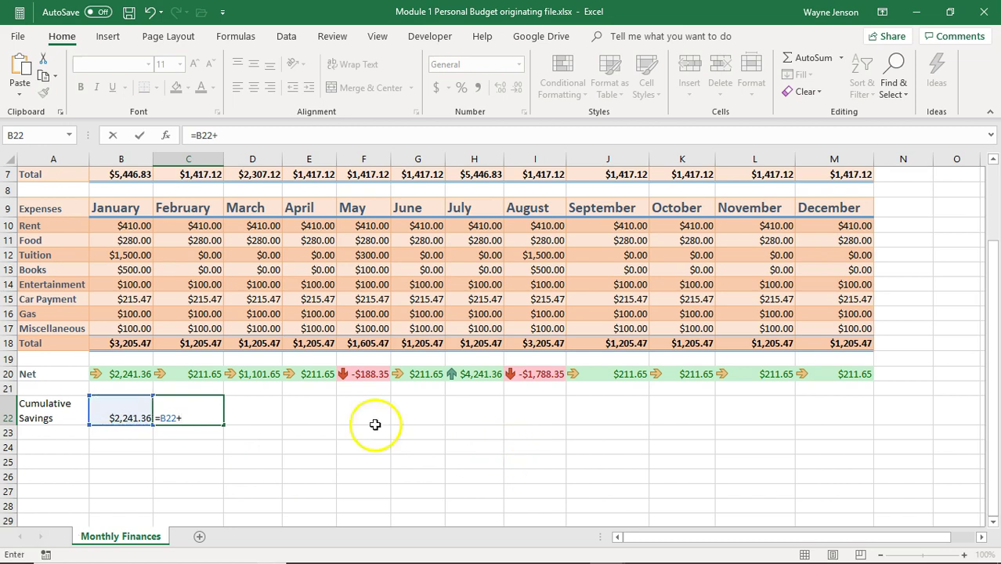
click(200, 376)
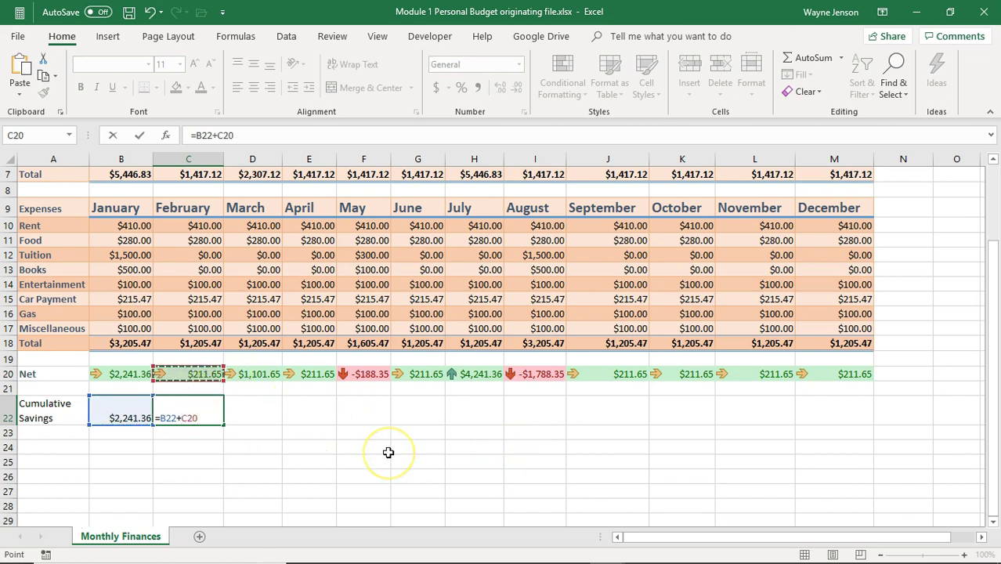
key(Return)
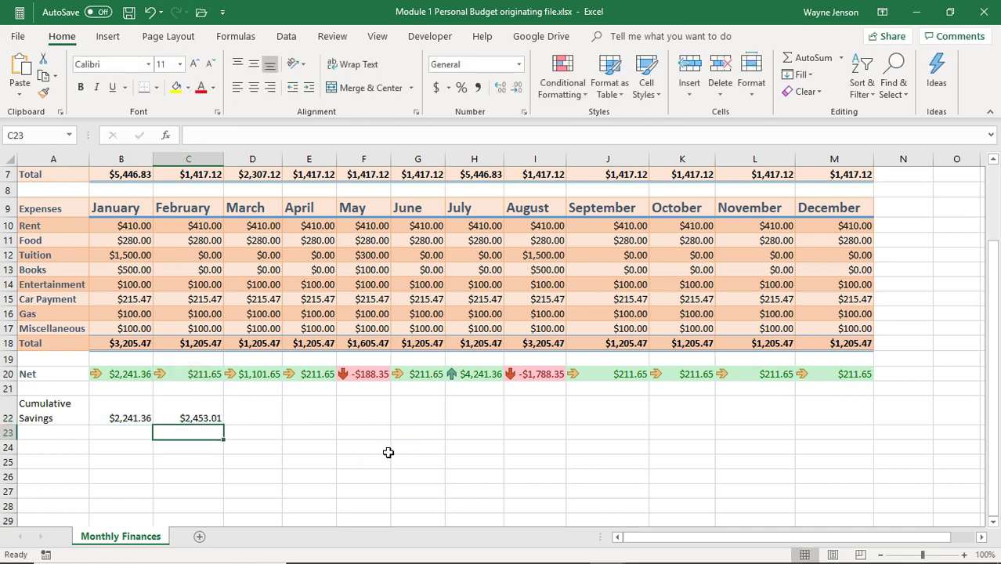
Step: Fill the February cumulative savings formula from C22 across to December in M22
click(195, 410)
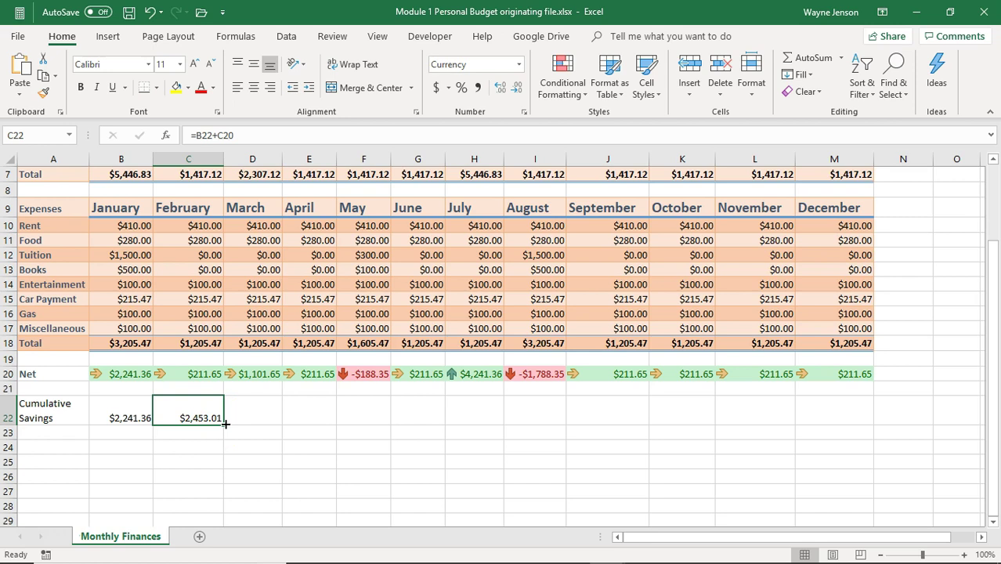
drag(225, 423, 844, 420)
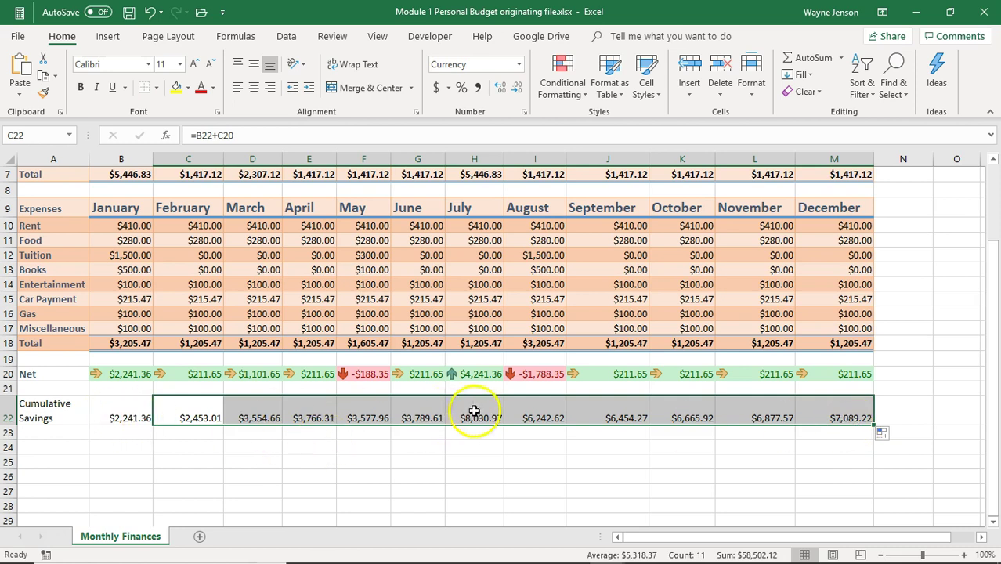
click(845, 419)
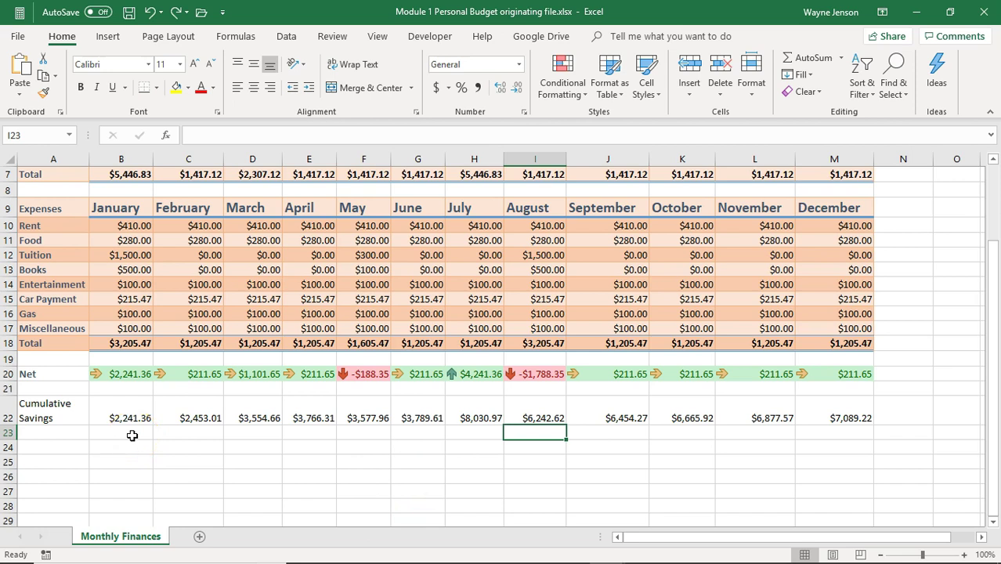
Step: Insert a line sparkline in B23 using the Cumulative Savings values B22:M22 as its data range
click(131, 436)
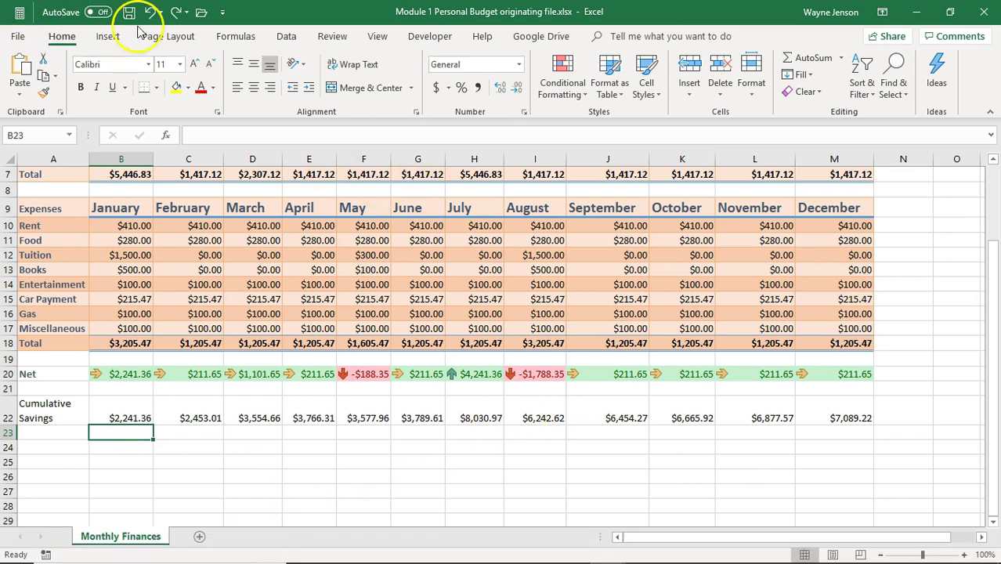
click(108, 37)
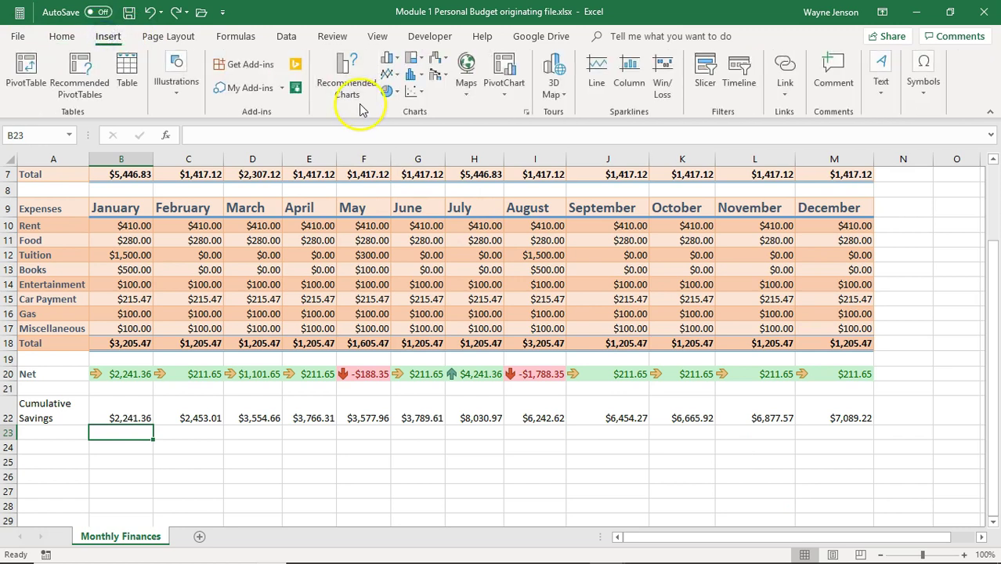
click(595, 82)
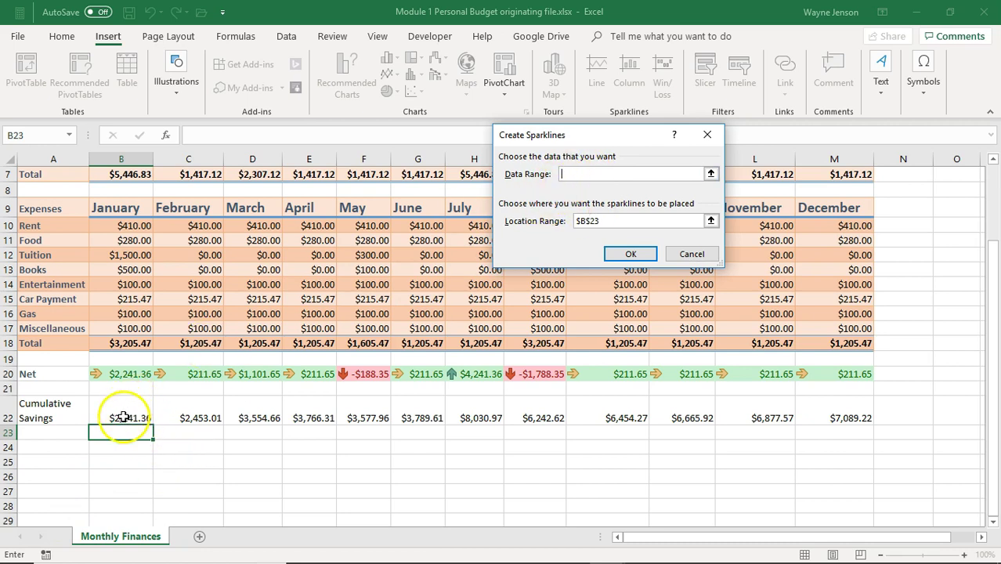
drag(123, 417, 814, 411)
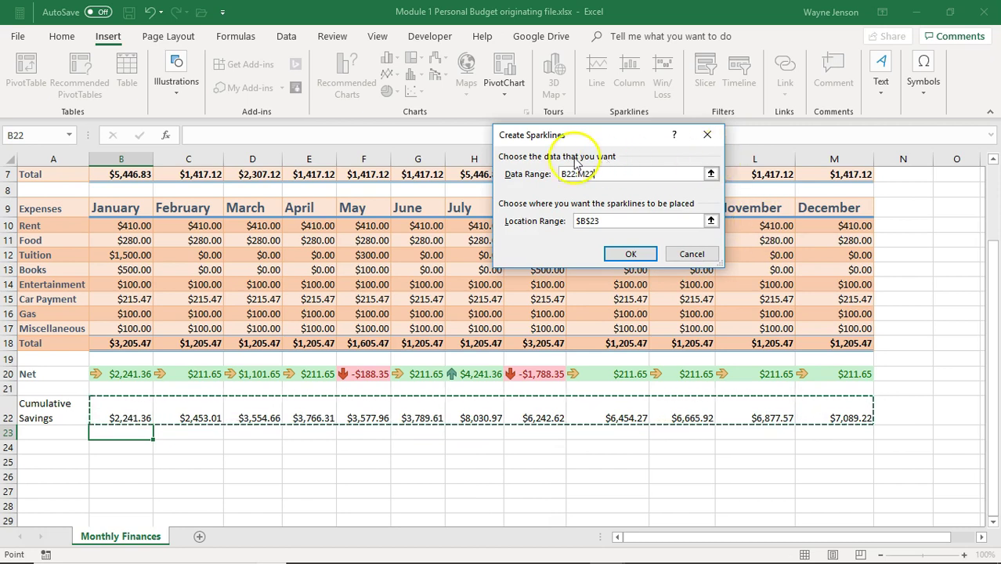
click(628, 253)
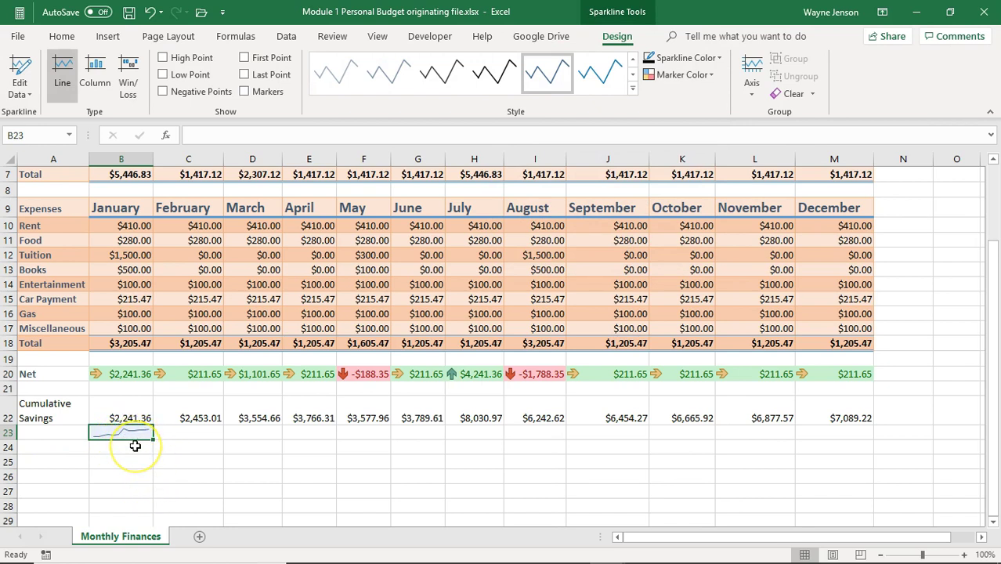
Step: Merge and center B23:M23 so the sparkline spans the January to December columns
drag(138, 436, 809, 431)
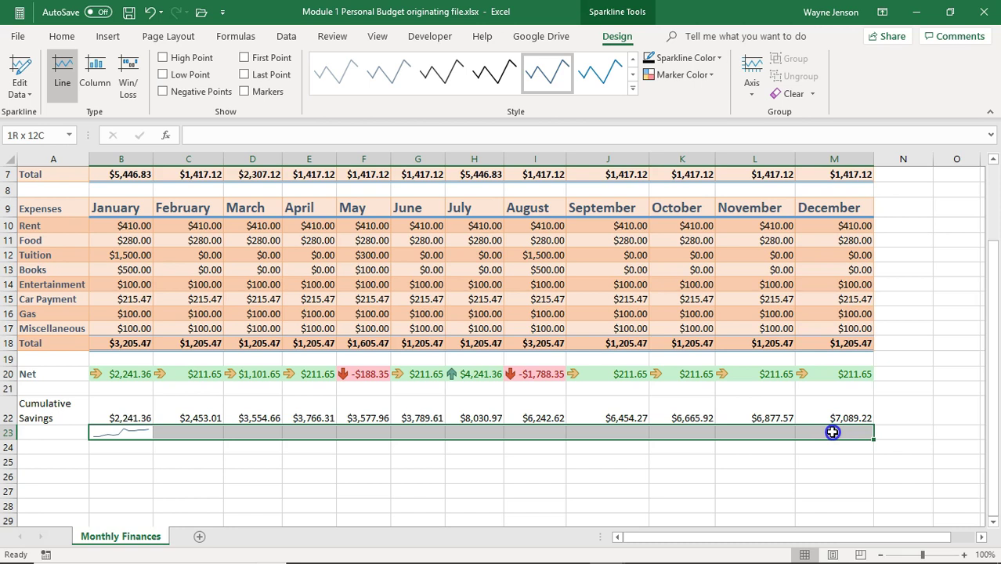
drag(833, 432, 833, 433)
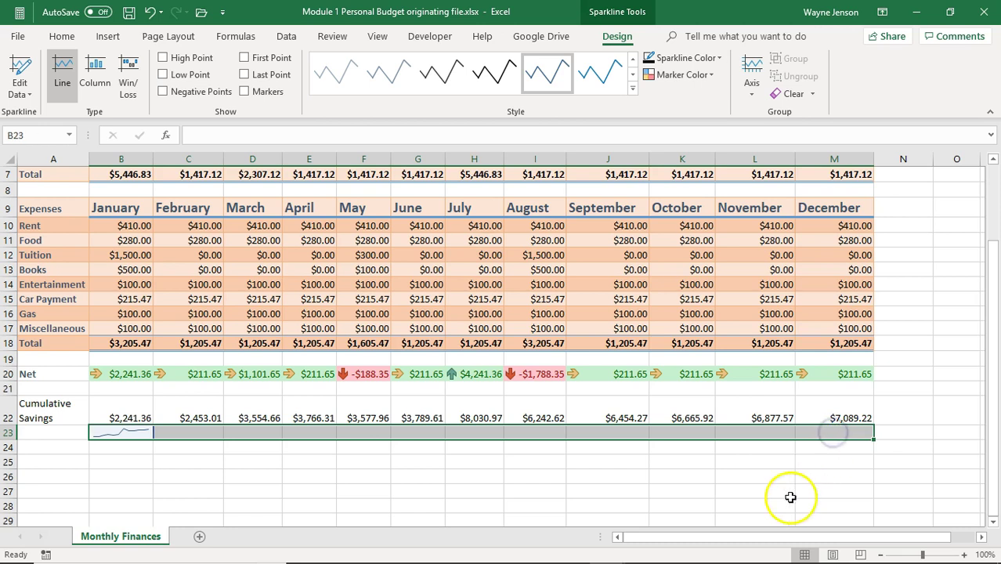
click(61, 39)
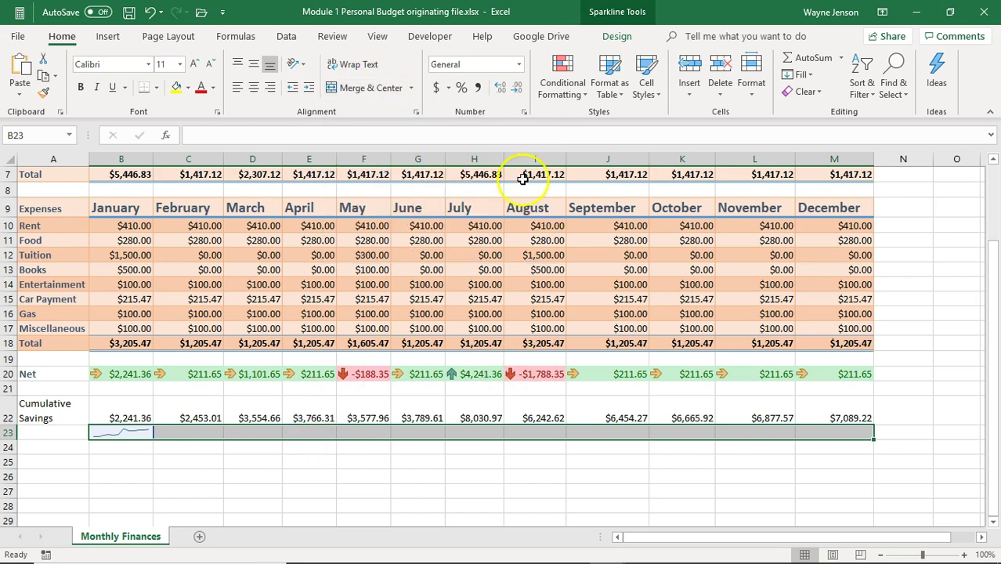
click(383, 88)
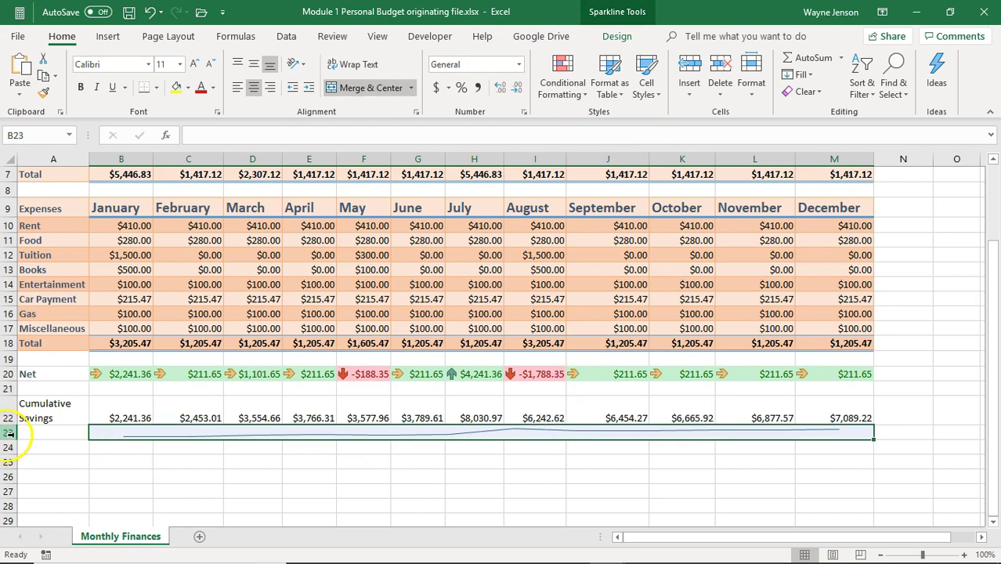
Step: Make row 23 slightly taller than the two-line Cumulative Savings row to enlarge the sparkline
drag(10, 439, 7, 460)
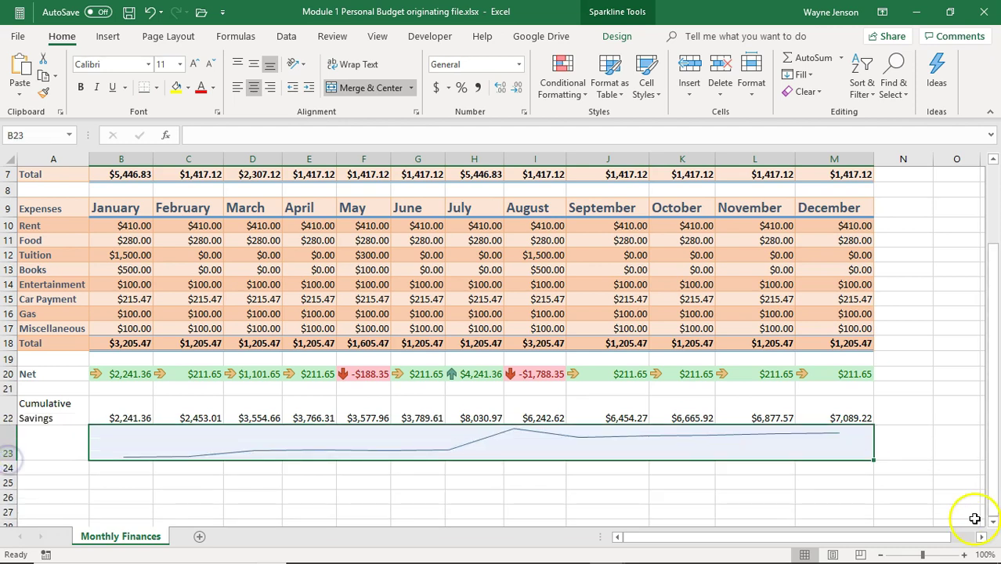
click(683, 495)
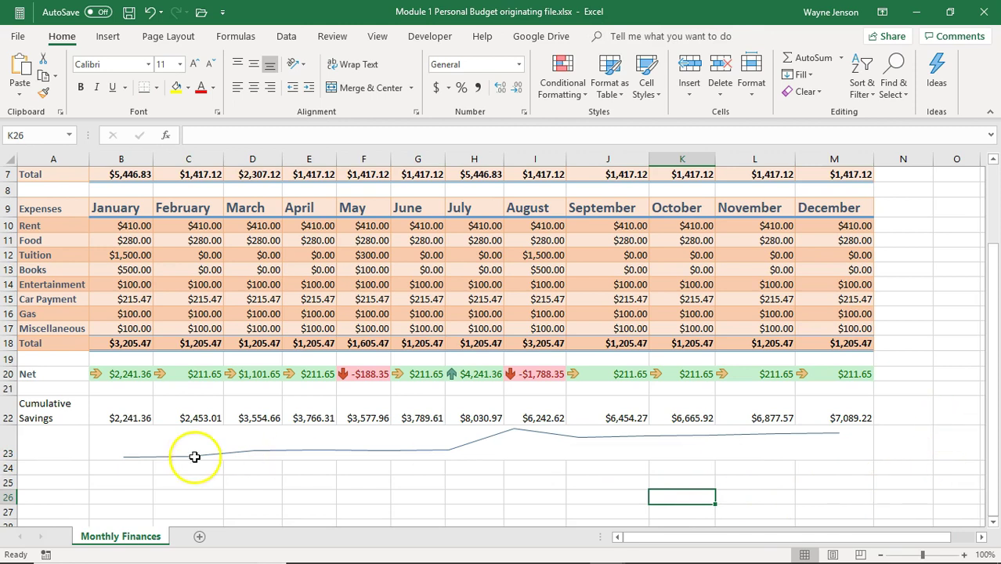
click(143, 450)
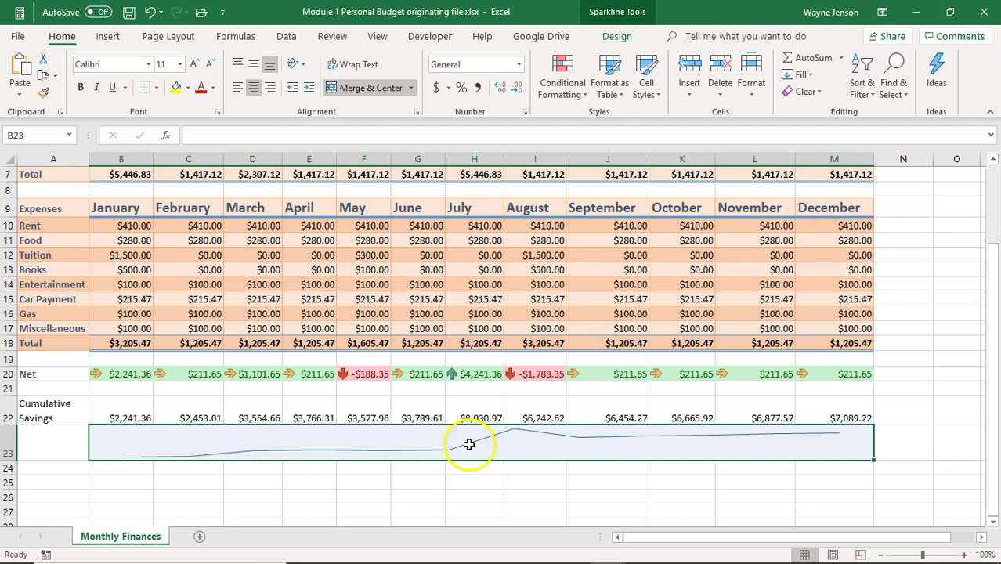
click(138, 447)
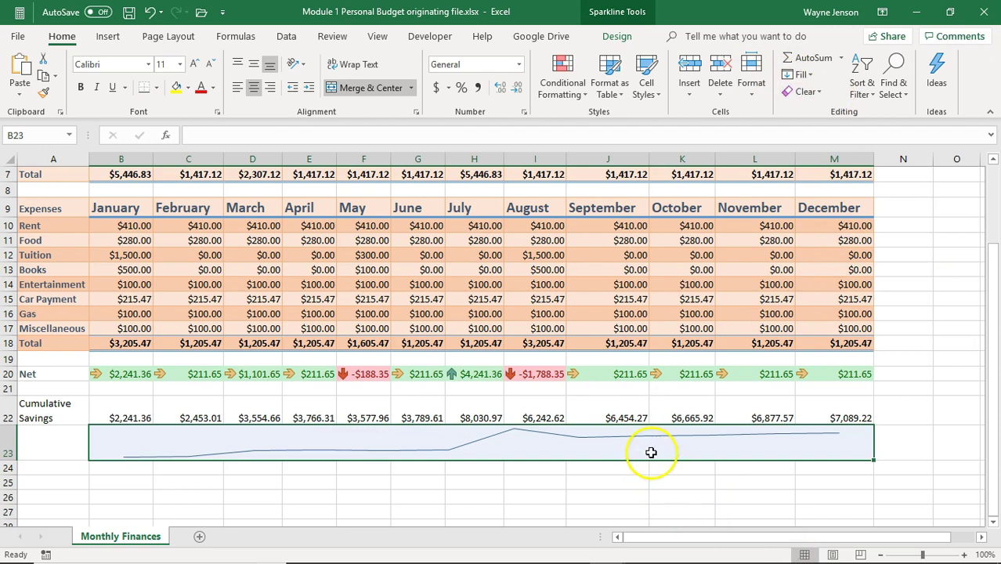
click(921, 406)
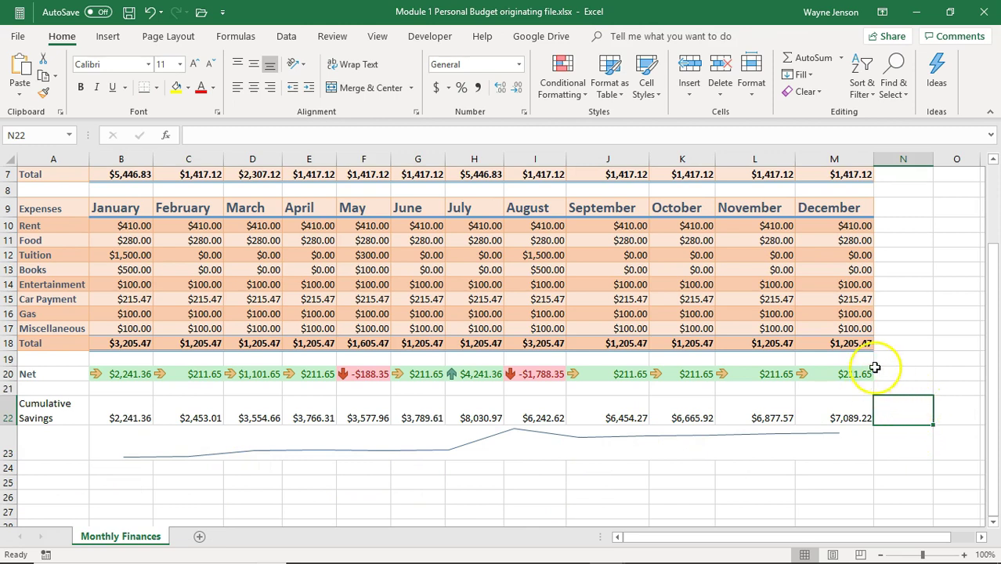
Step: Insert a 2-D pie chart of the August expenses, using A9:A17 as categories and I9:I17 as values
scroll(323, 354, up, 2)
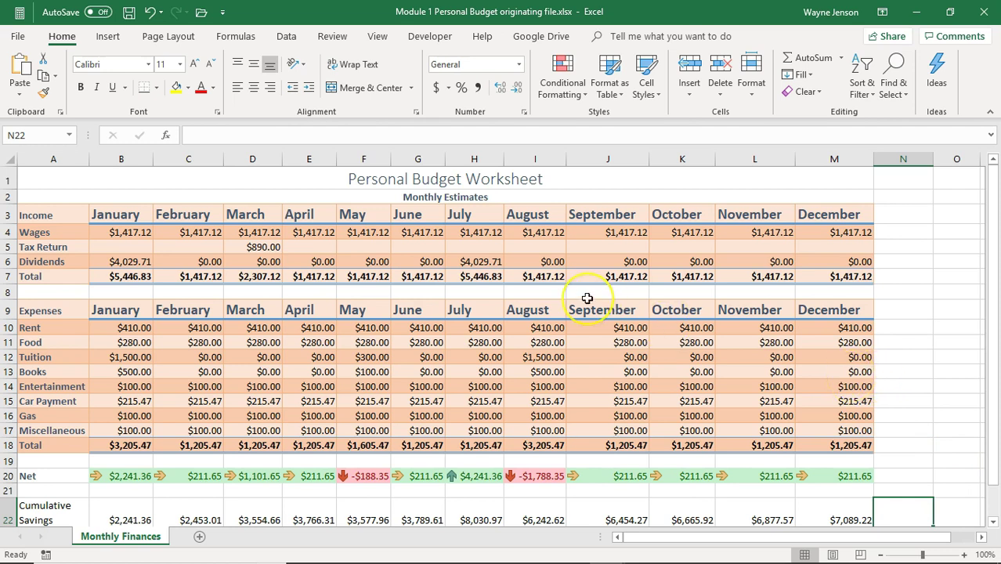
click(61, 312)
drag(61, 313, 44, 436)
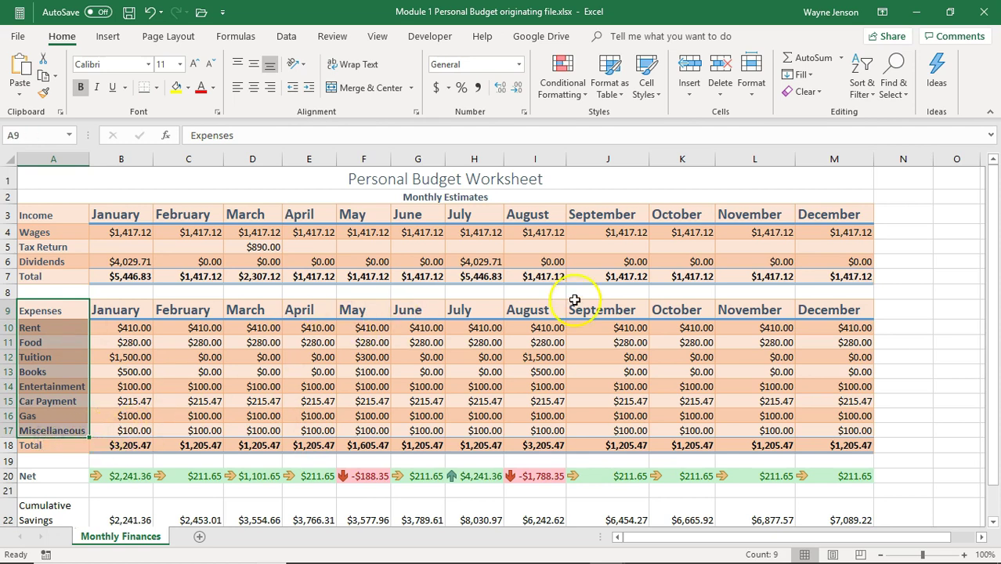
ctrl+drag(544, 309, 535, 430)
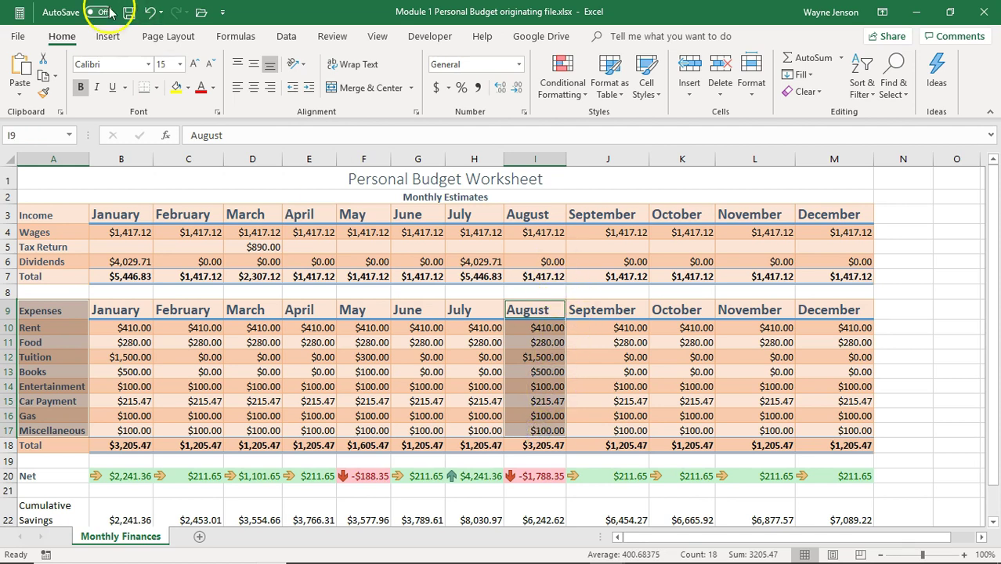
click(108, 41)
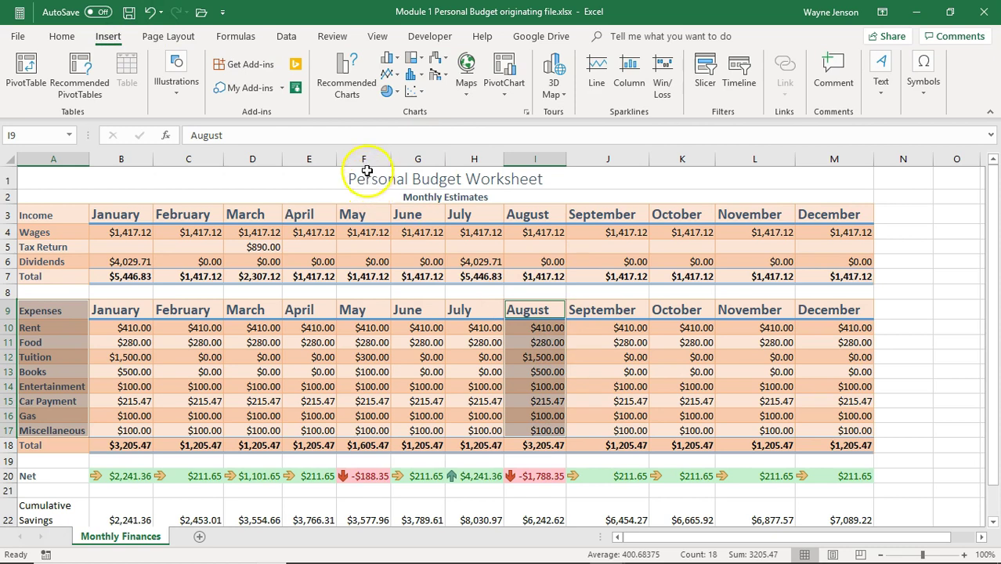
click(397, 92)
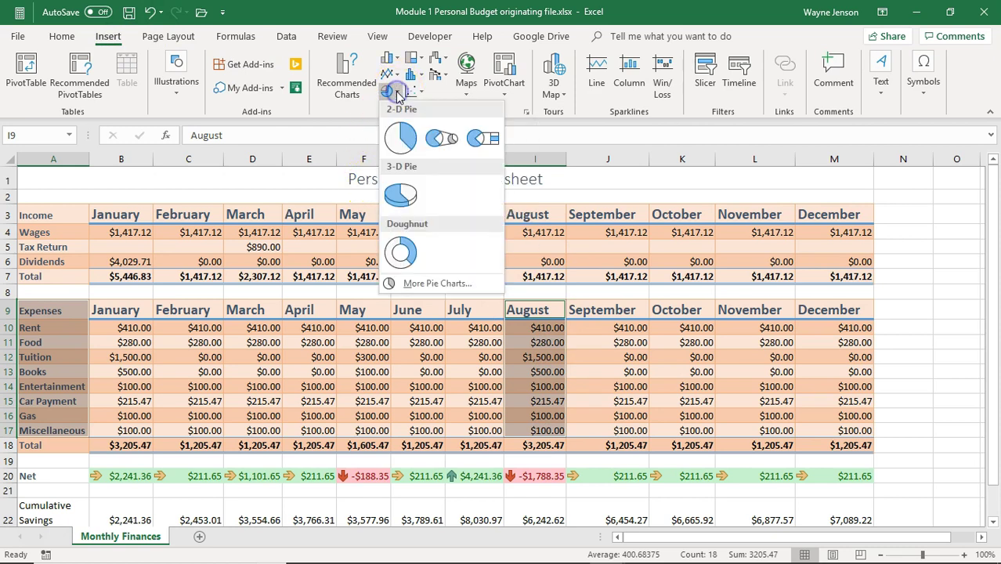
click(405, 145)
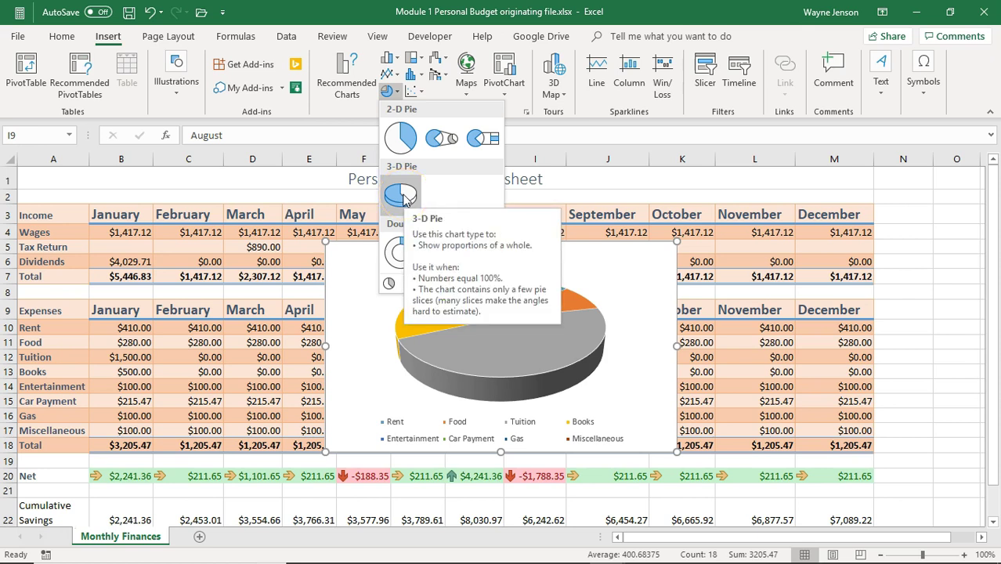
click(401, 141)
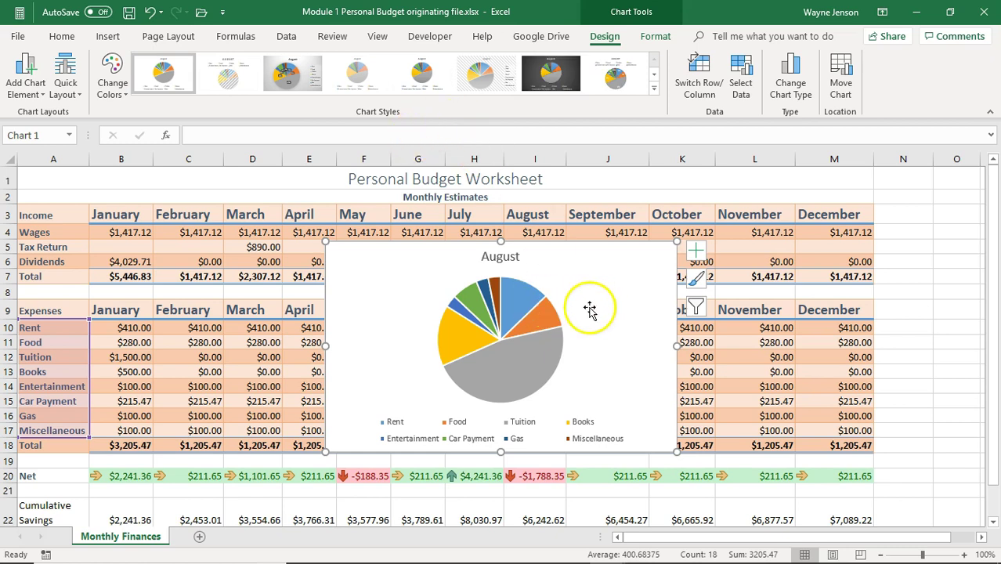
click(615, 368)
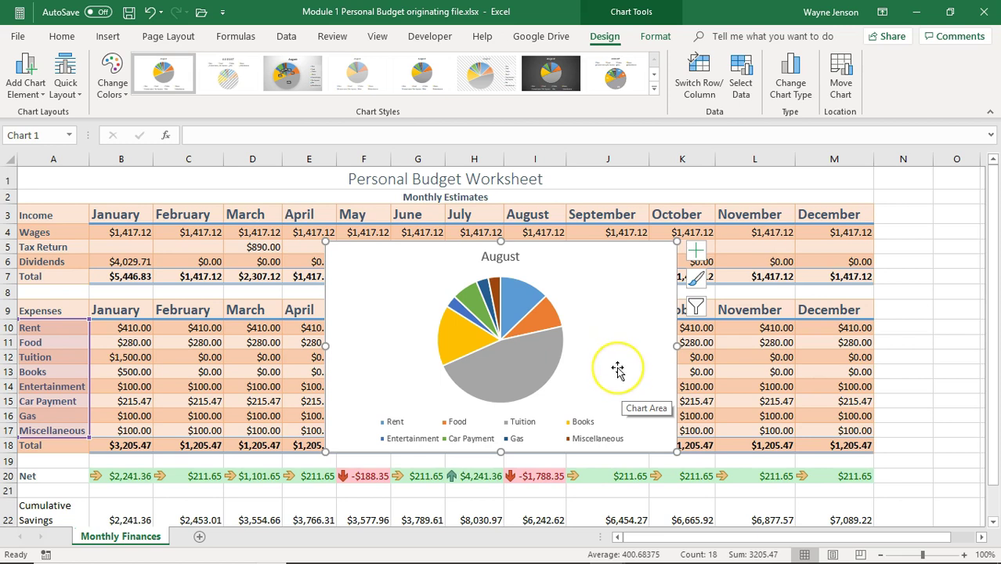
click(626, 377)
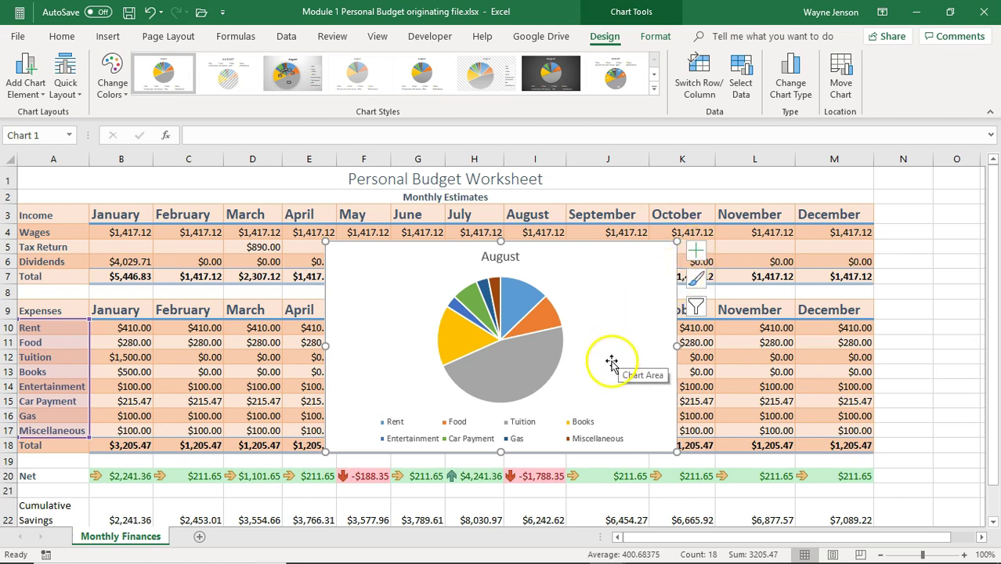
click(568, 329)
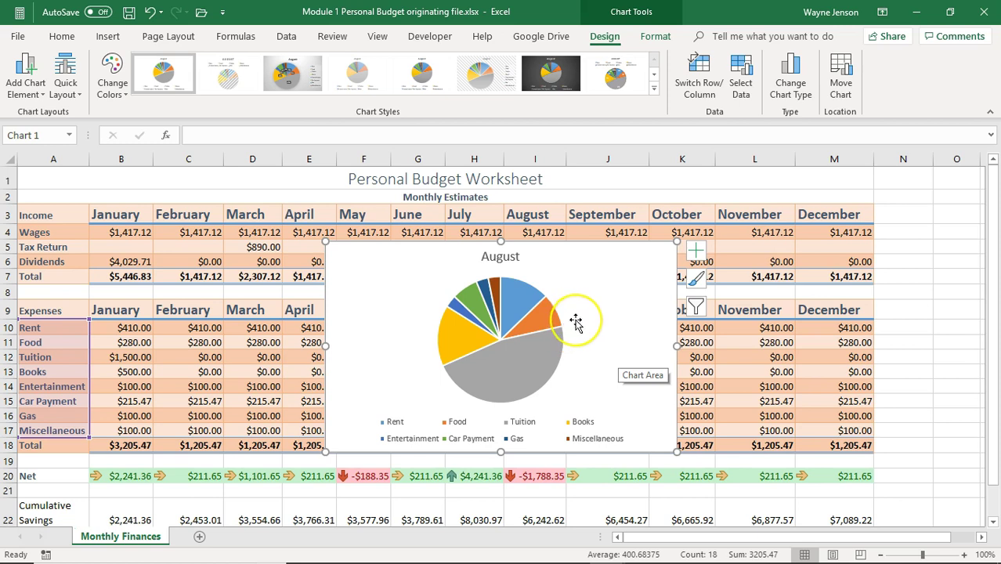
click(583, 318)
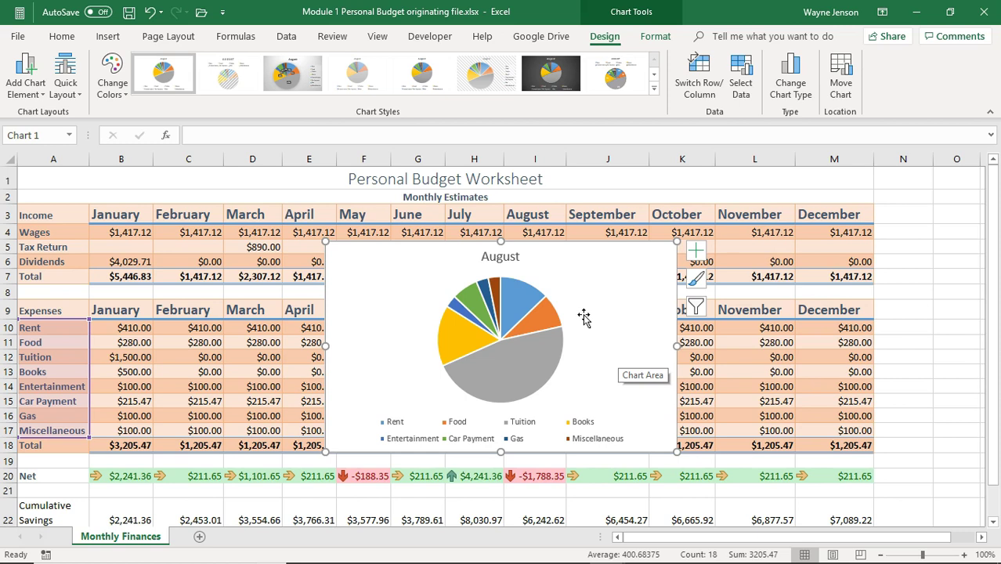
click(544, 282)
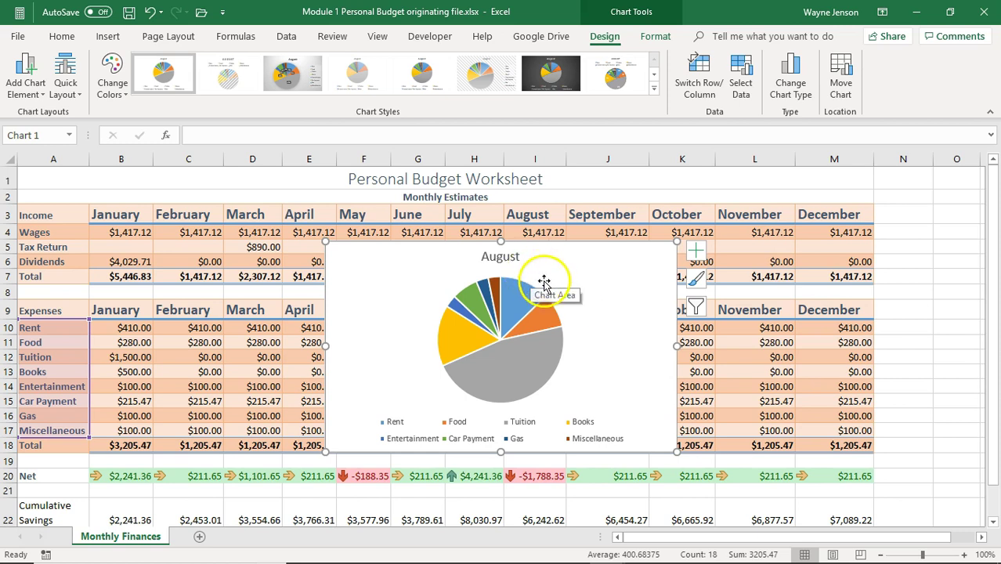
click(911, 230)
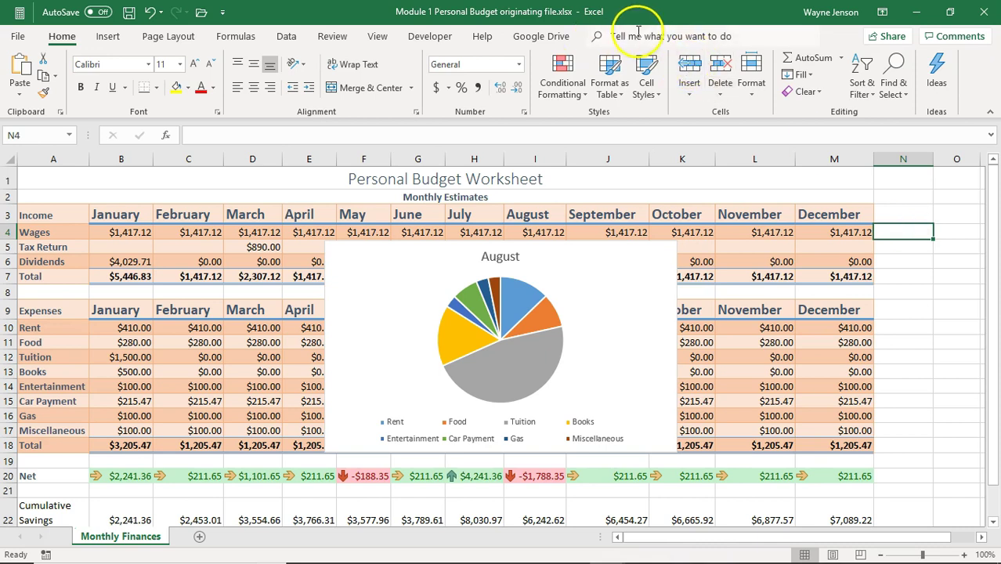
click(605, 275)
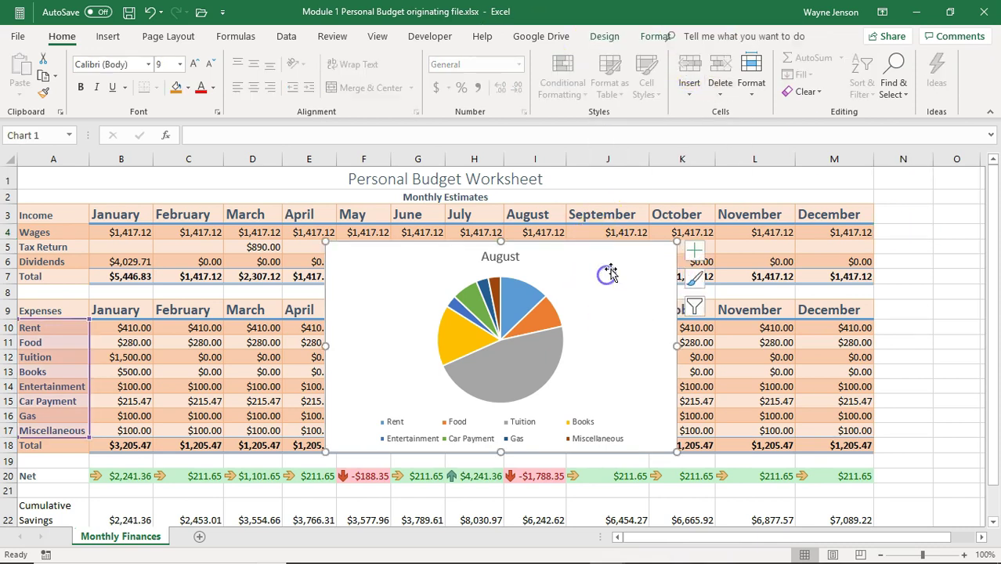
click(609, 335)
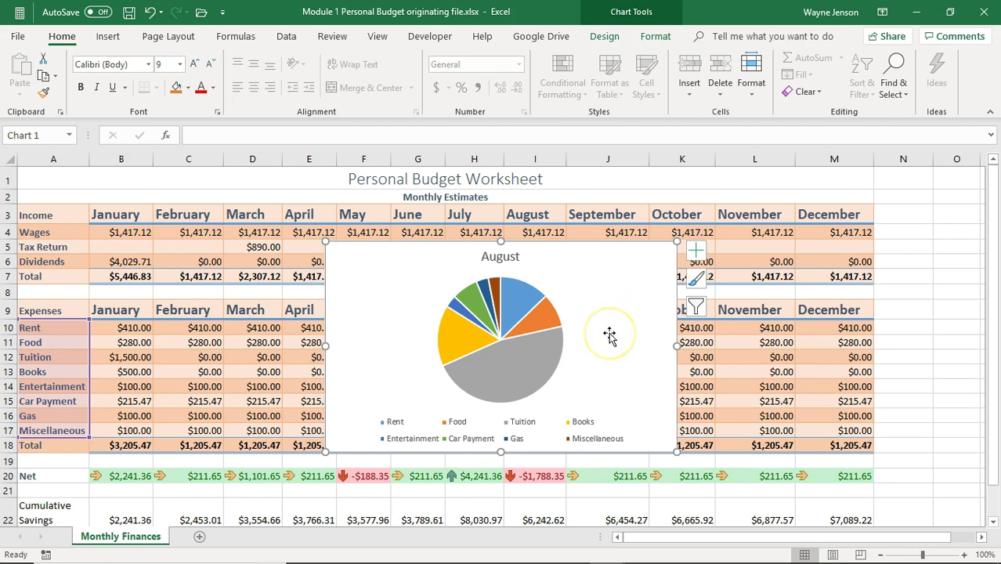
Step: Move the August pie chart to a new chart sheet named Aug Expenses
click(604, 36)
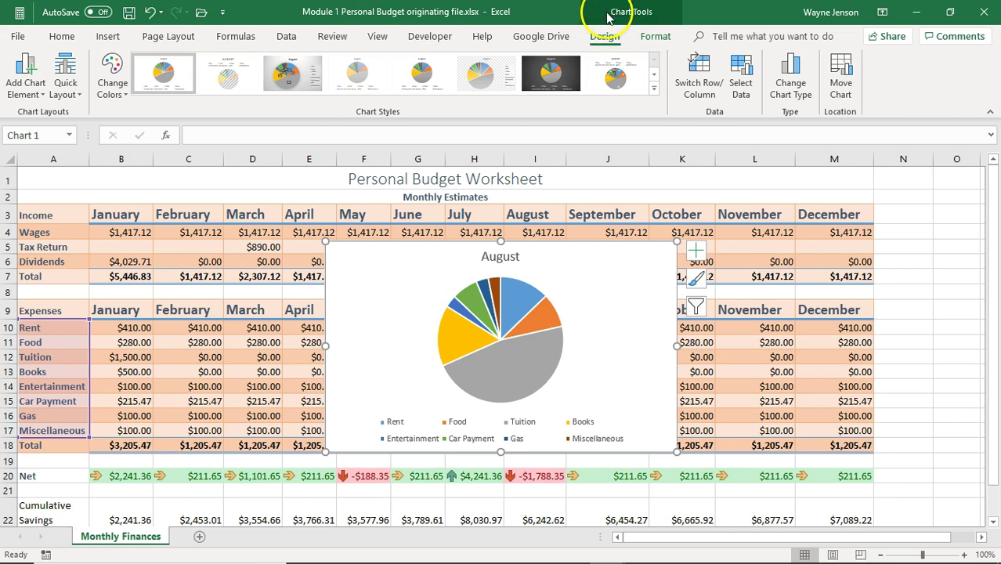
click(841, 83)
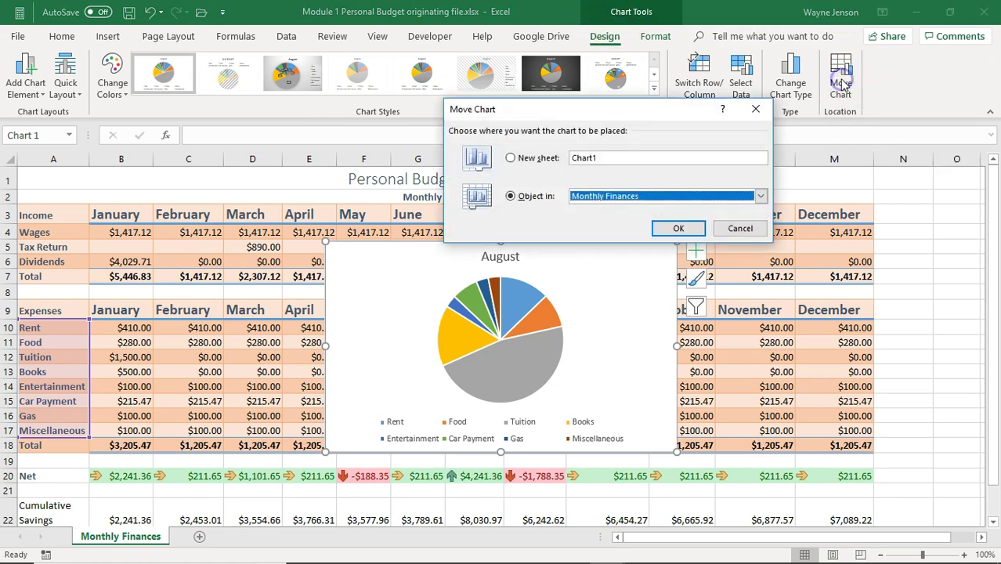
click(520, 159)
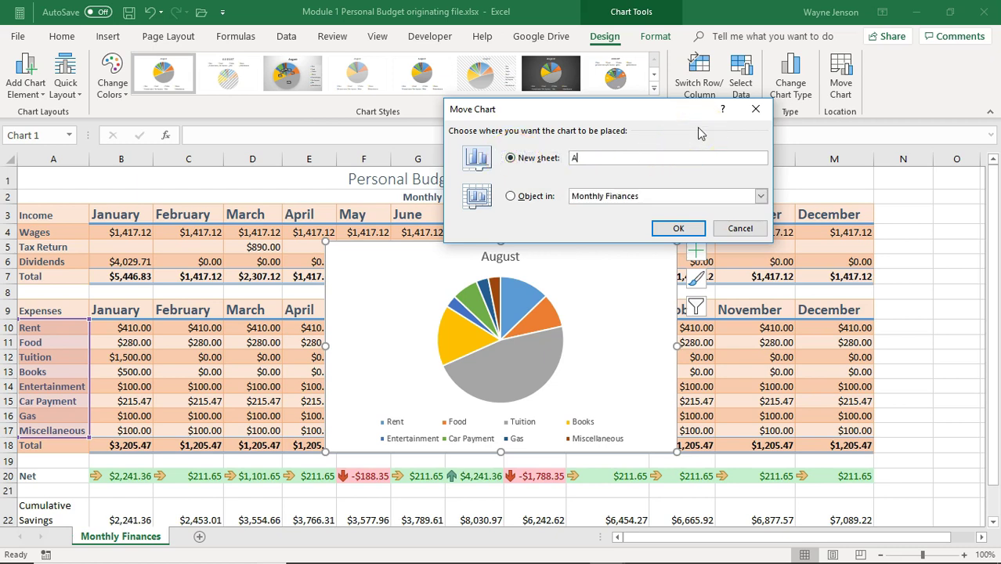
text(Aug Expenses)
click(678, 230)
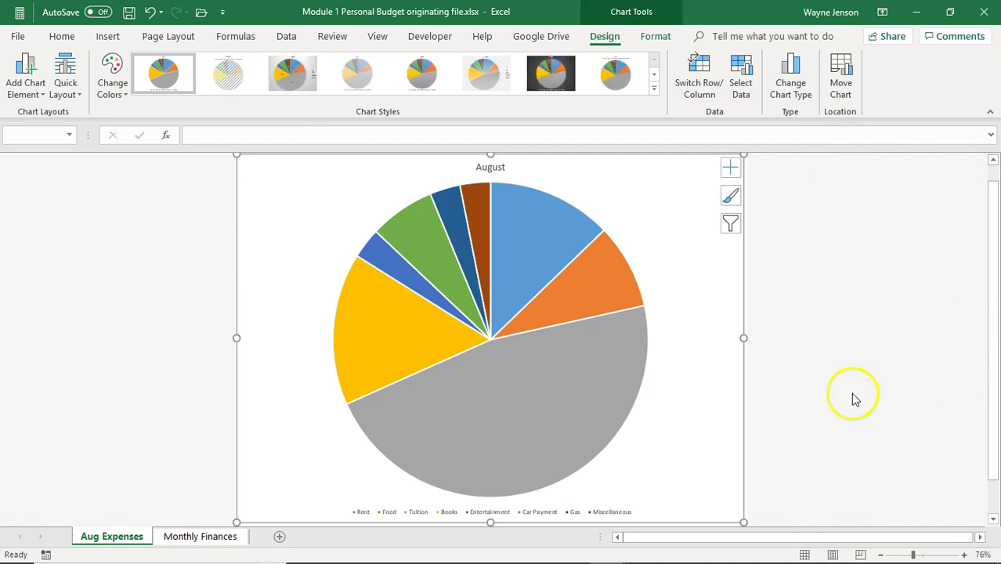
Step: Add data callout labels showing each category and its percentage to the August pie chart
click(728, 171)
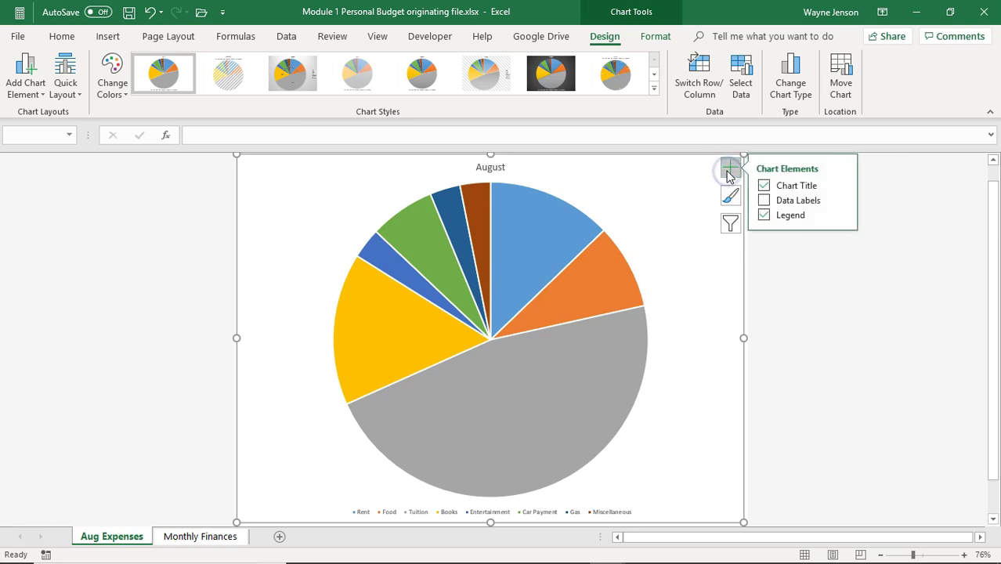
click(764, 201)
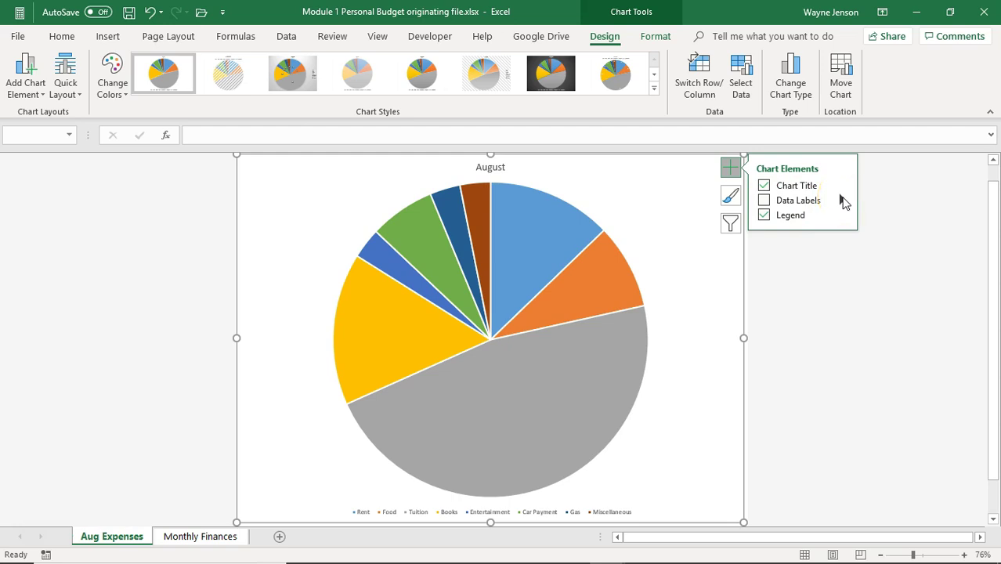
click(847, 201)
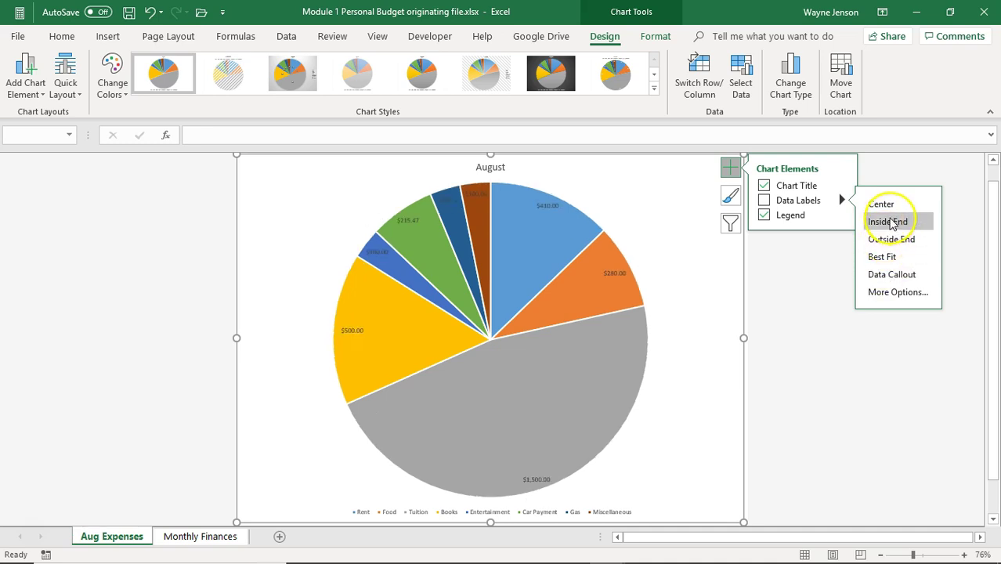
click(883, 275)
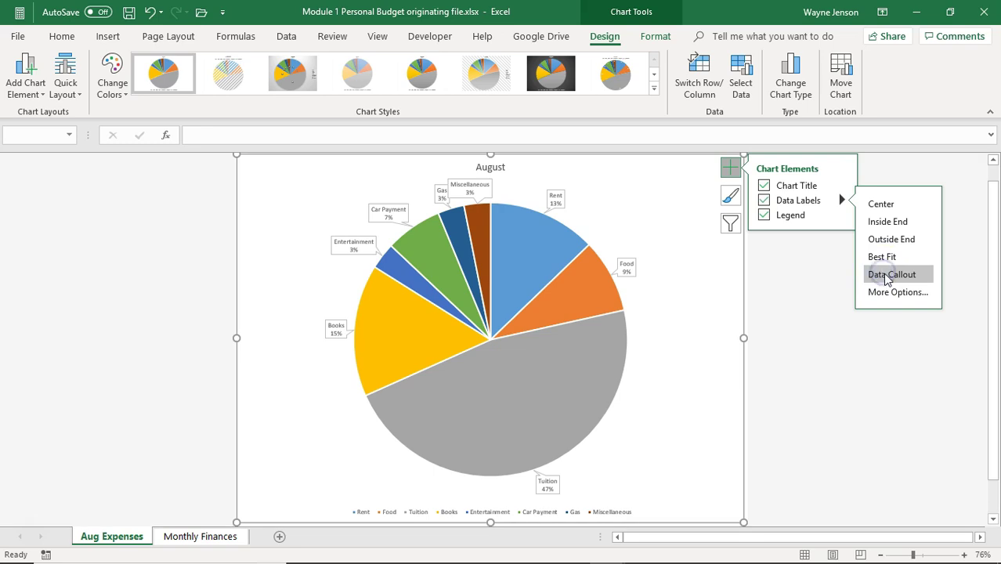
Step: Try the dark, shaded and blue chart styles on the August pie, settling on flat slices with a light textured background
click(548, 75)
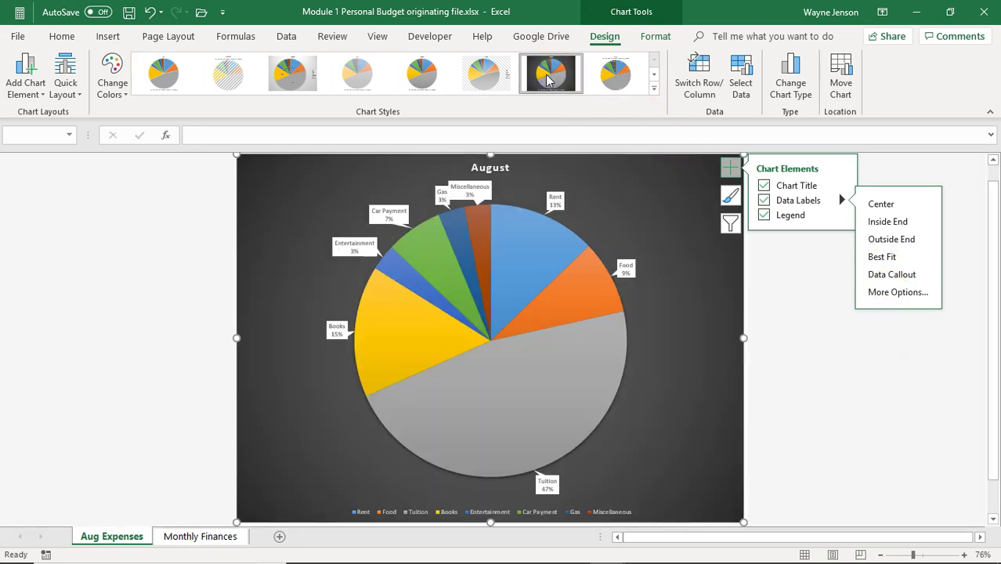
click(619, 76)
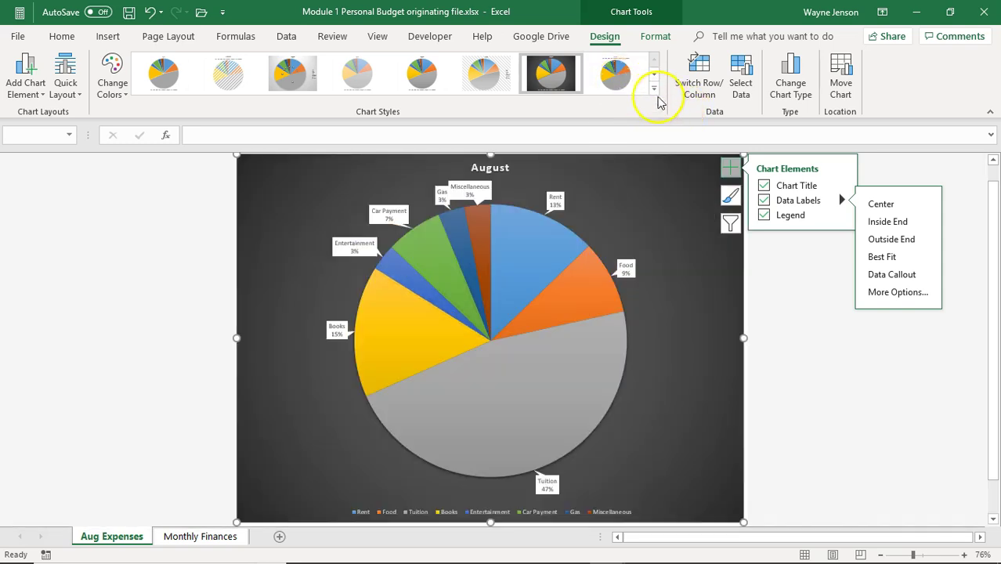
click(653, 90)
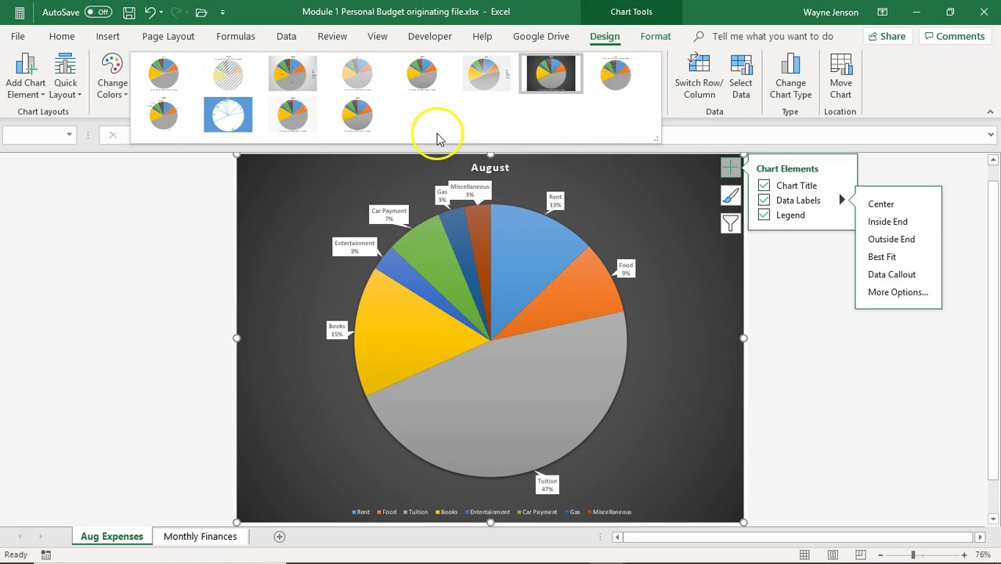
click(360, 114)
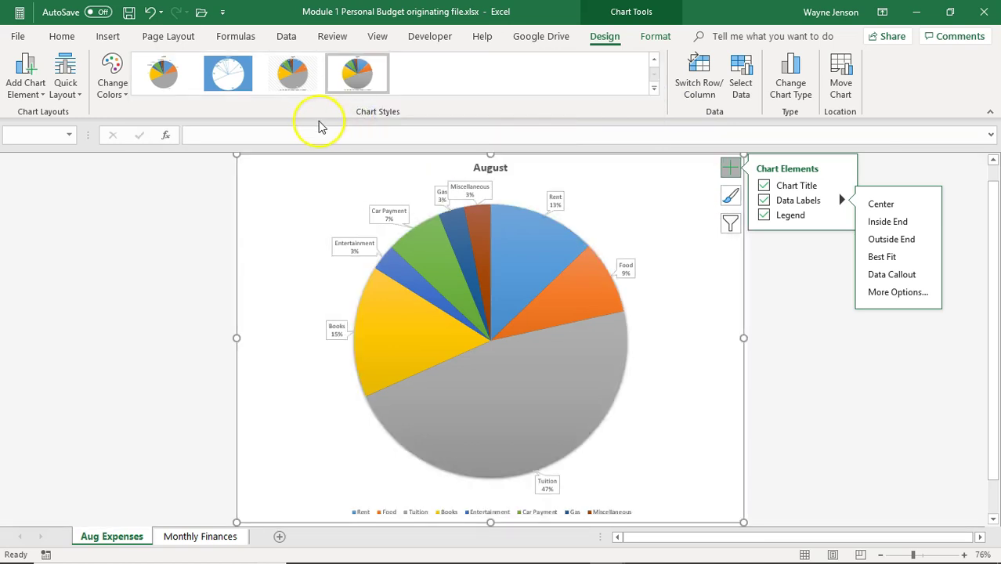
click(242, 88)
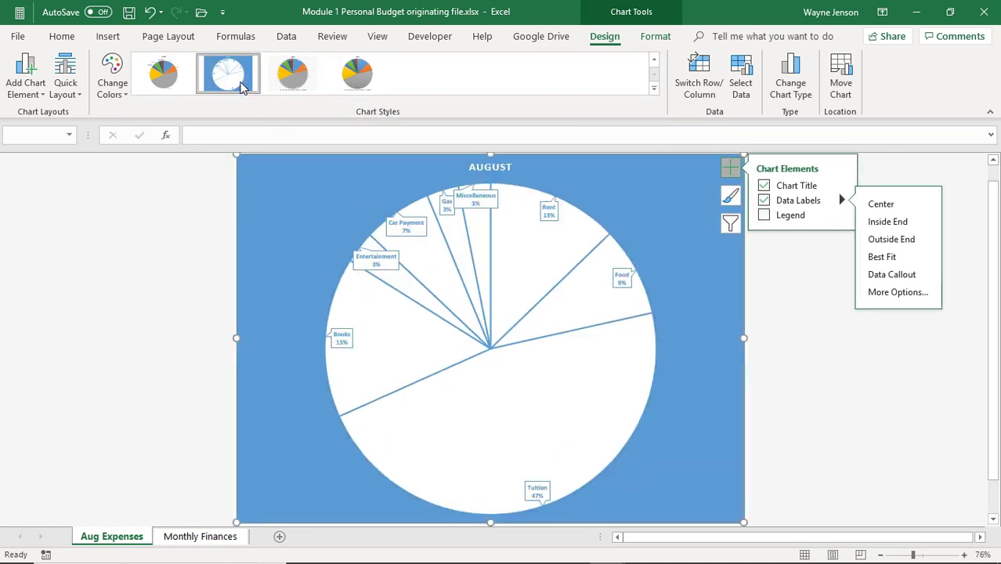
click(304, 83)
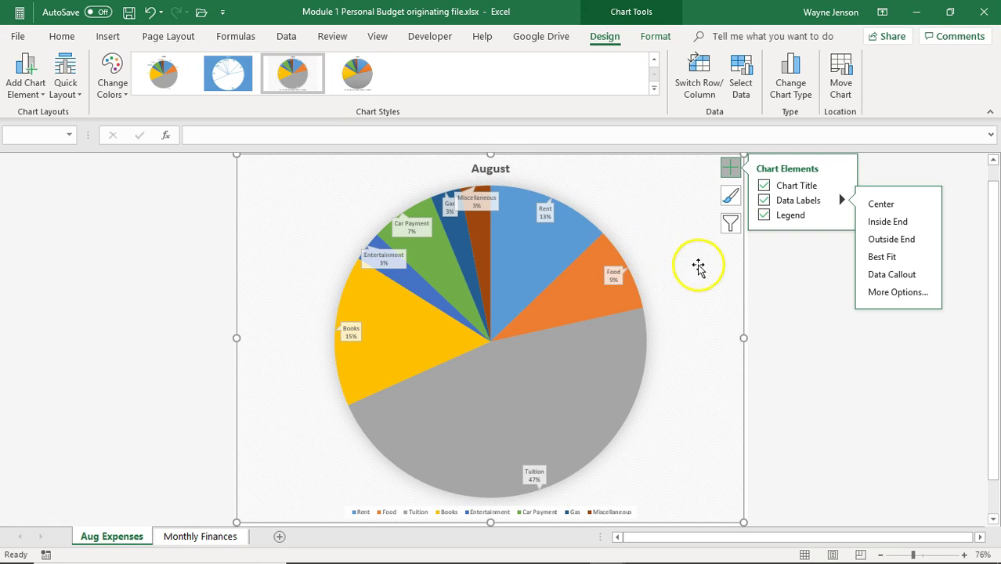
Step: Examine the style, chart type and category filter options available for the August pie chart
click(732, 196)
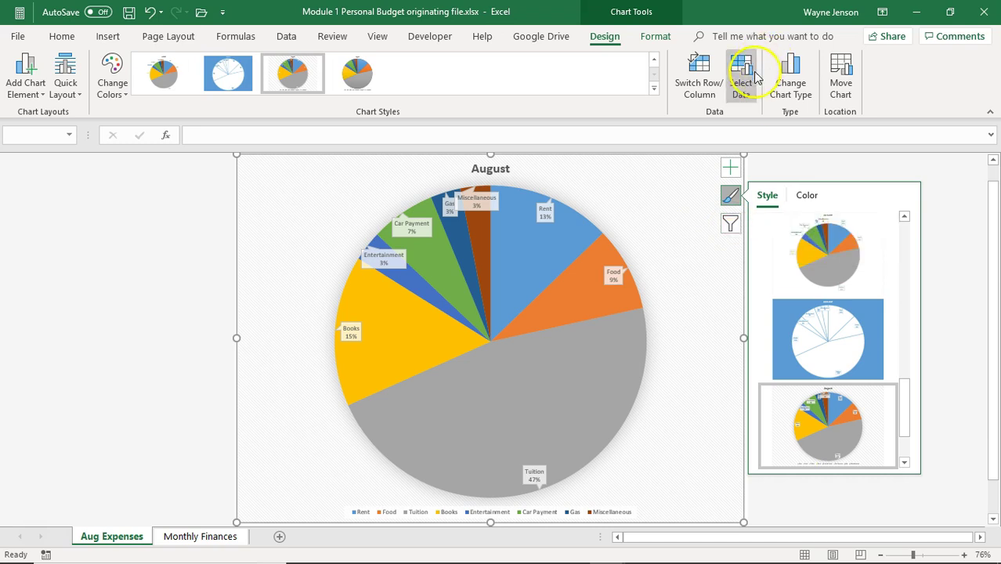
click(791, 86)
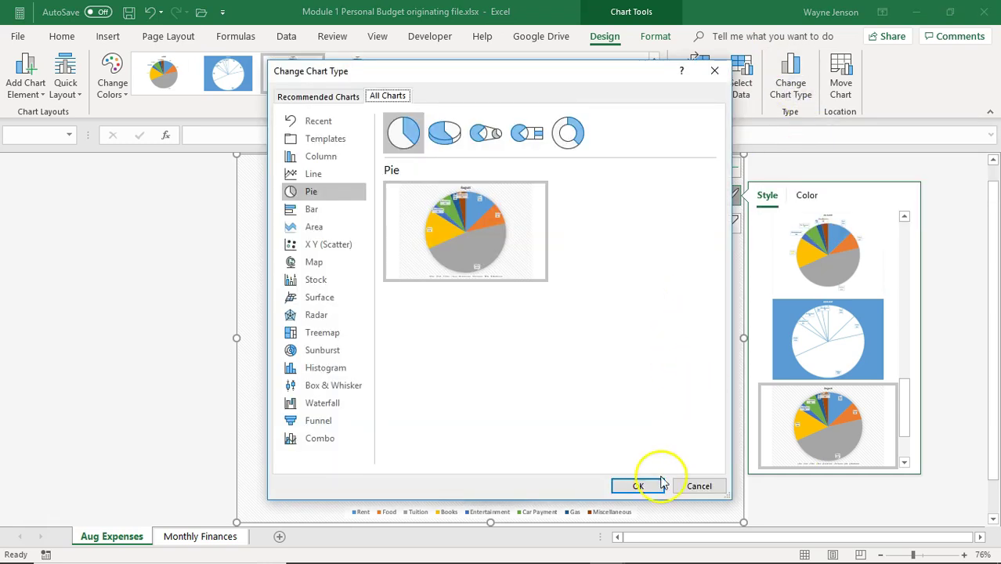
click(699, 486)
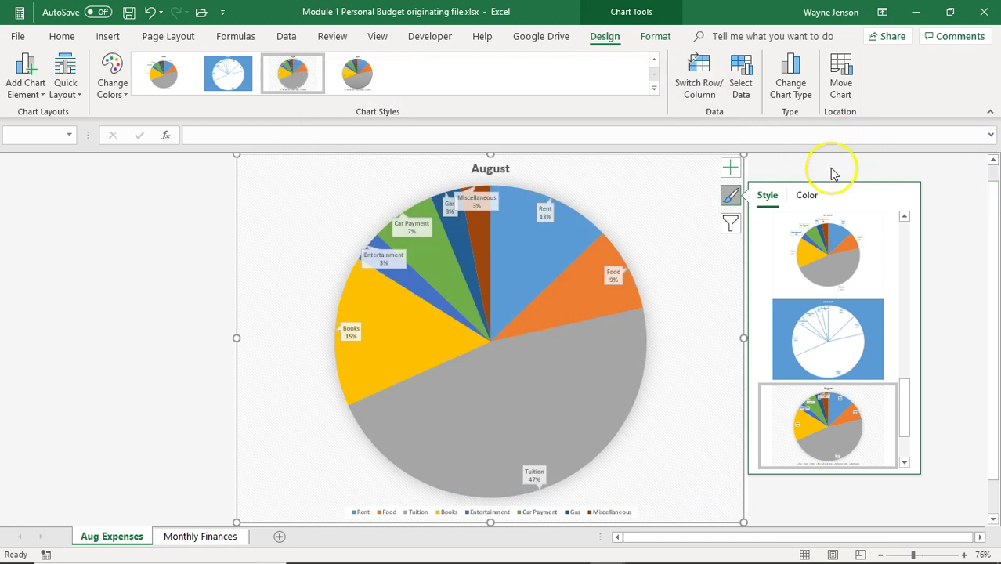
click(107, 260)
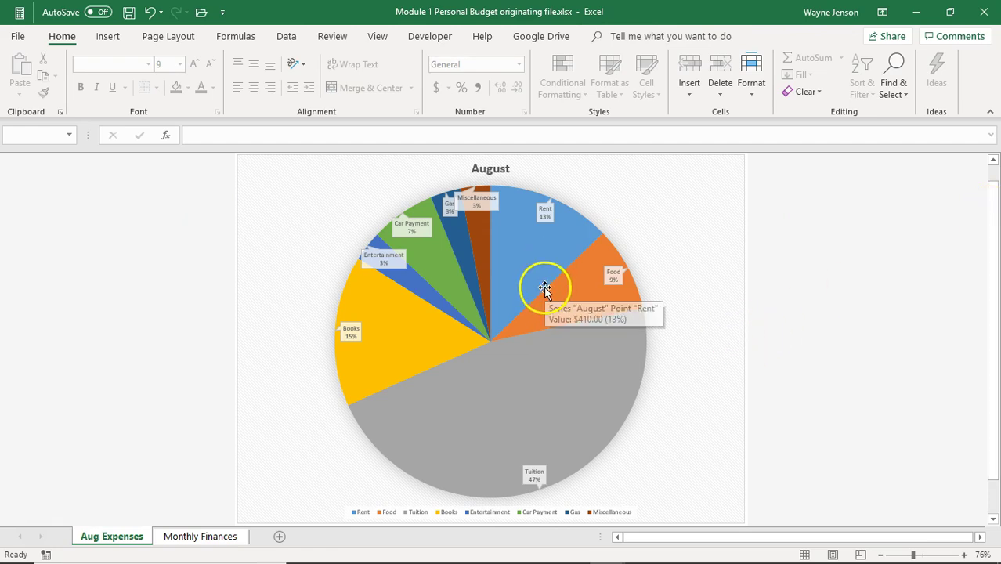
click(659, 192)
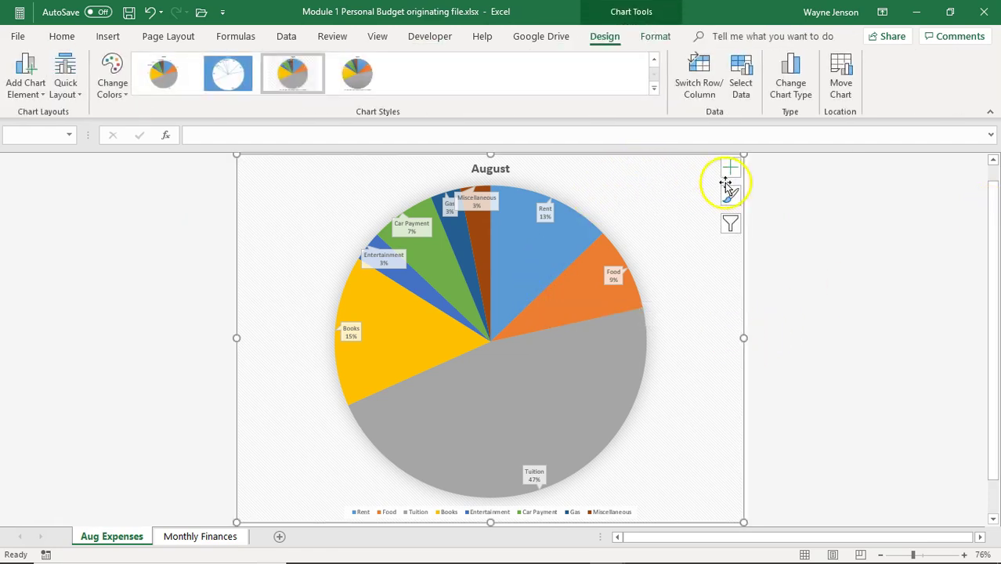
click(731, 229)
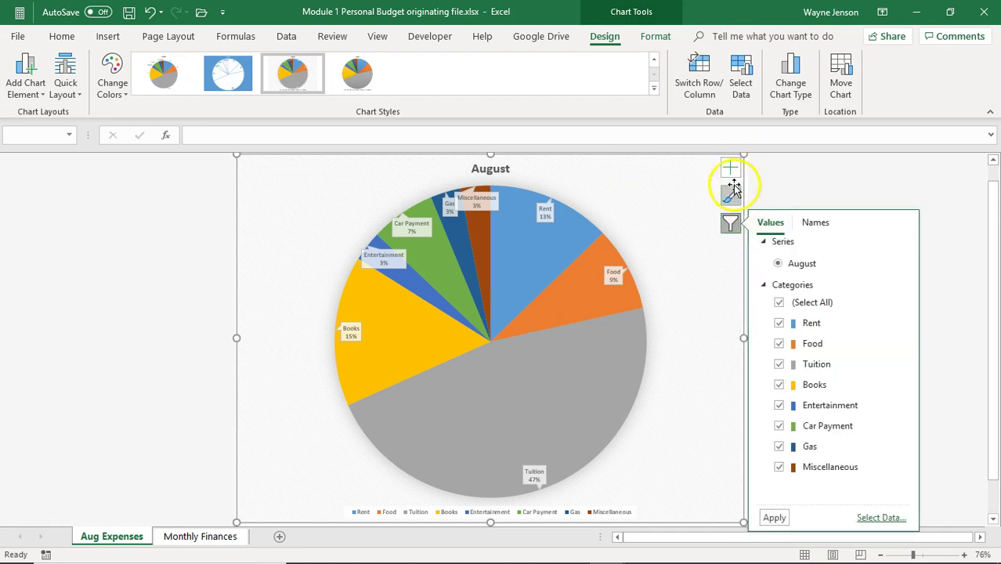
Step: Add the dollar value to the August pie chart's data labels alongside the category name and percentage
click(732, 197)
click(727, 169)
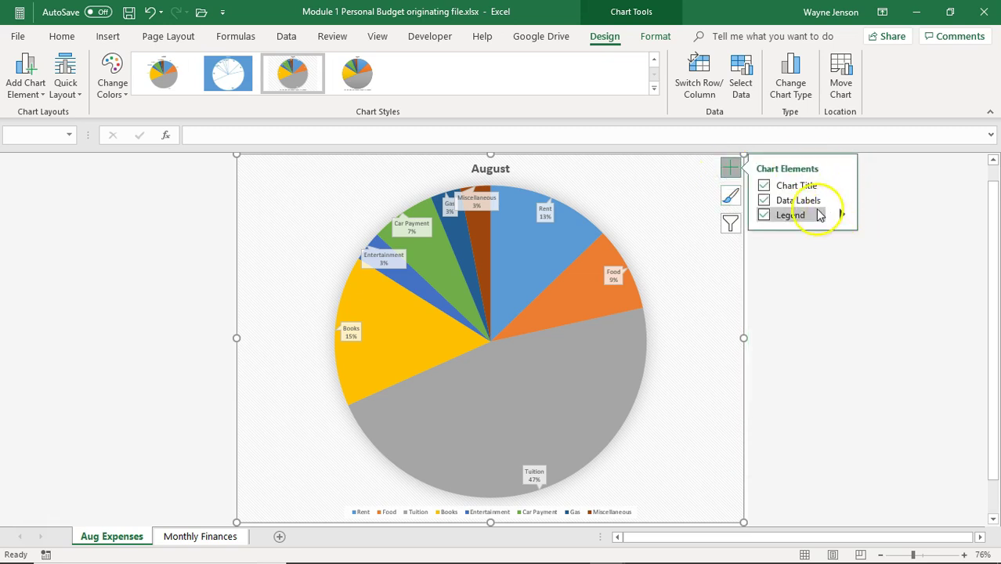
click(842, 200)
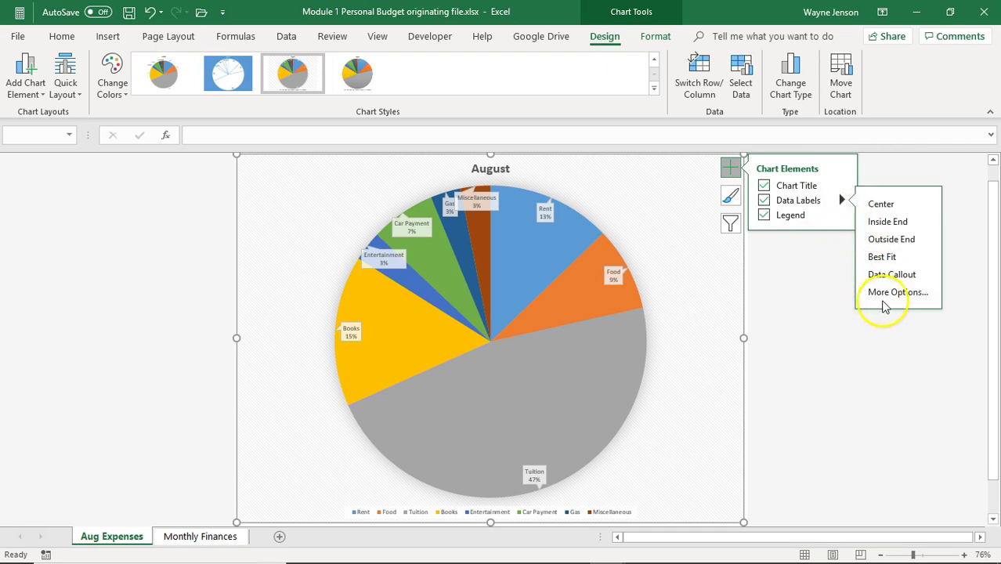
click(888, 292)
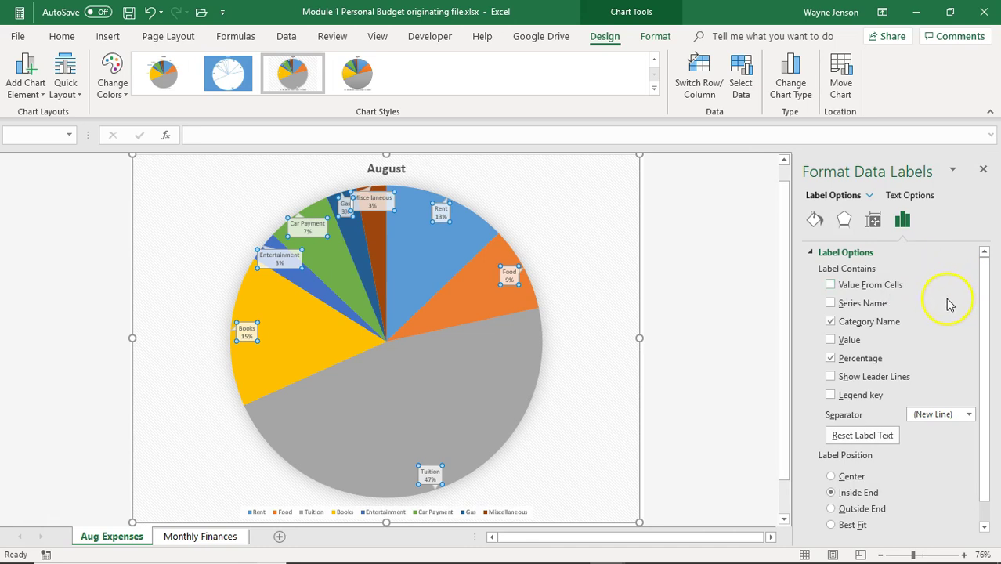
scroll(947, 302, down, 1)
scroll(947, 302, up, 1)
click(831, 340)
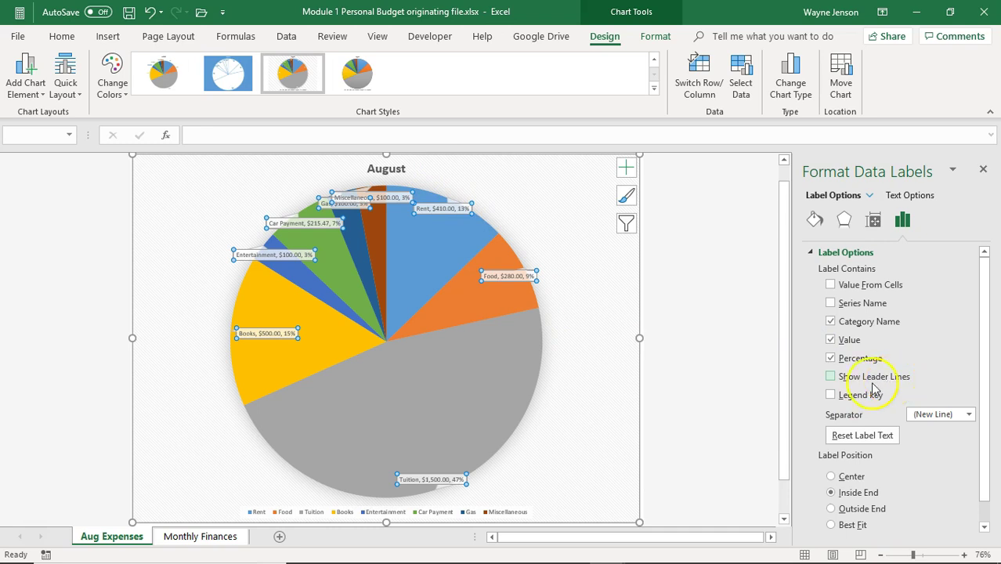
Step: Examine the remaining label options and the text fill settings for the pie chart's data labels
scroll(895, 352, down, 1)
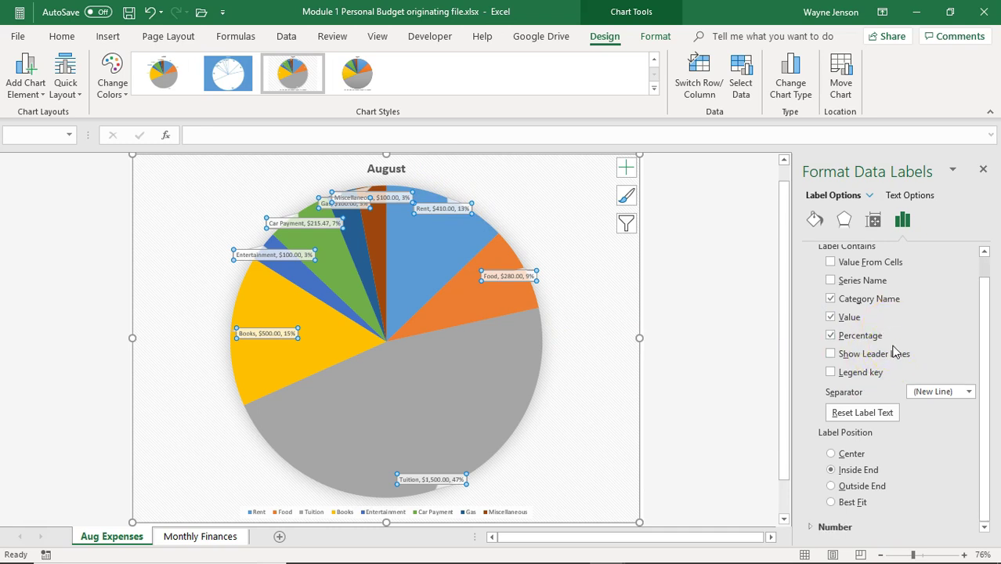
click(910, 195)
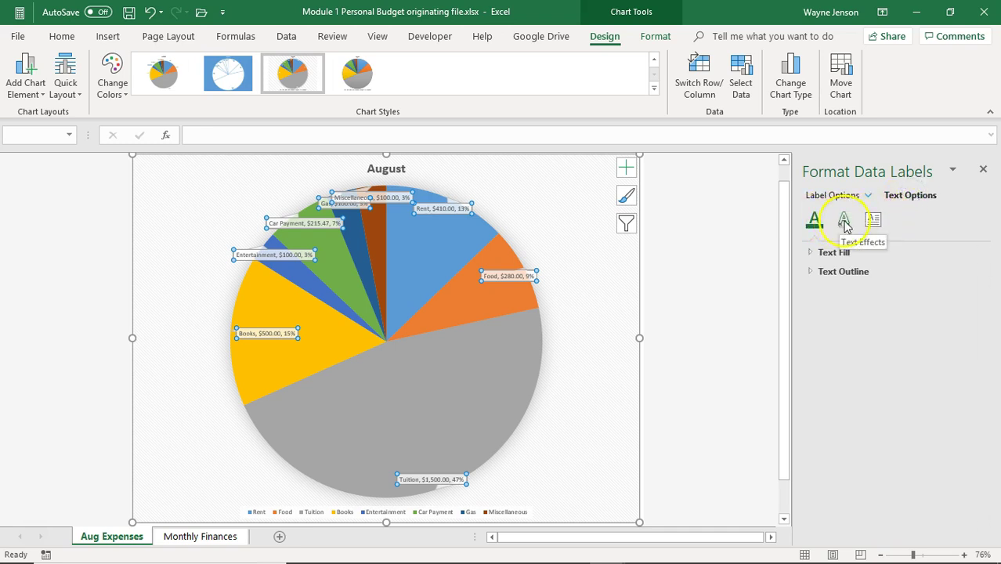
click(812, 254)
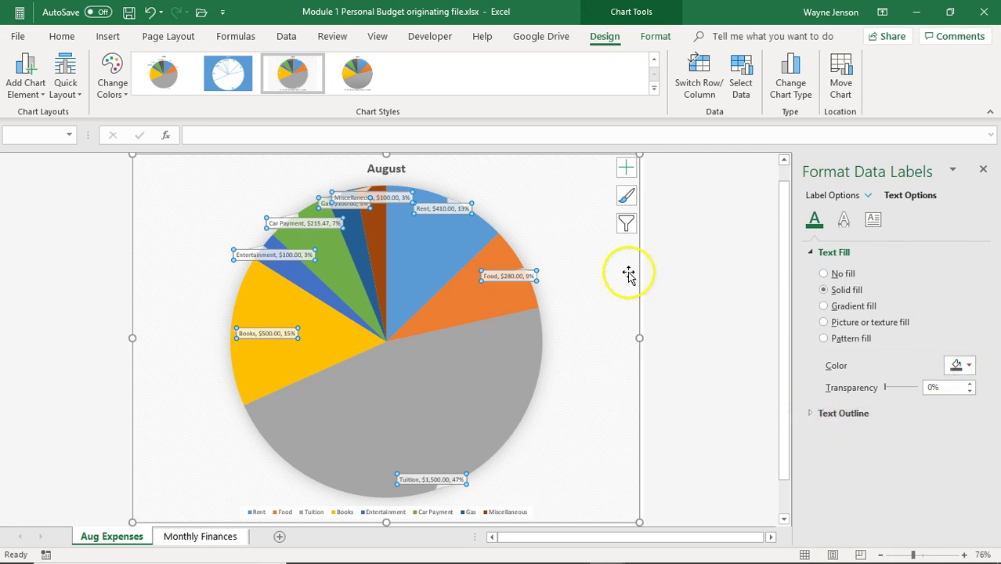
click(582, 232)
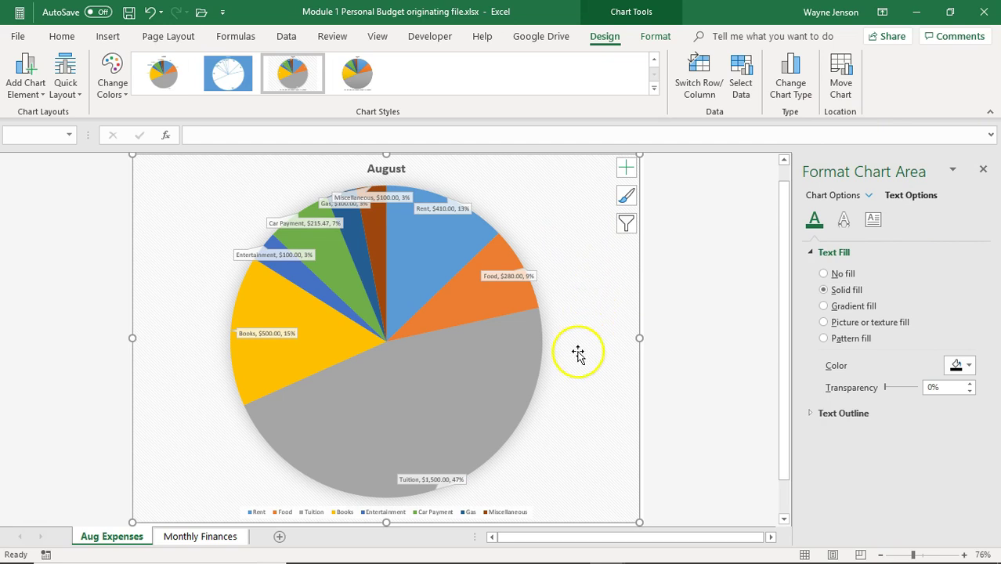
Step: Review the Monthly Finances sheet from the income rows down to the savings sparkline, with the formatting pane closed
click(213, 537)
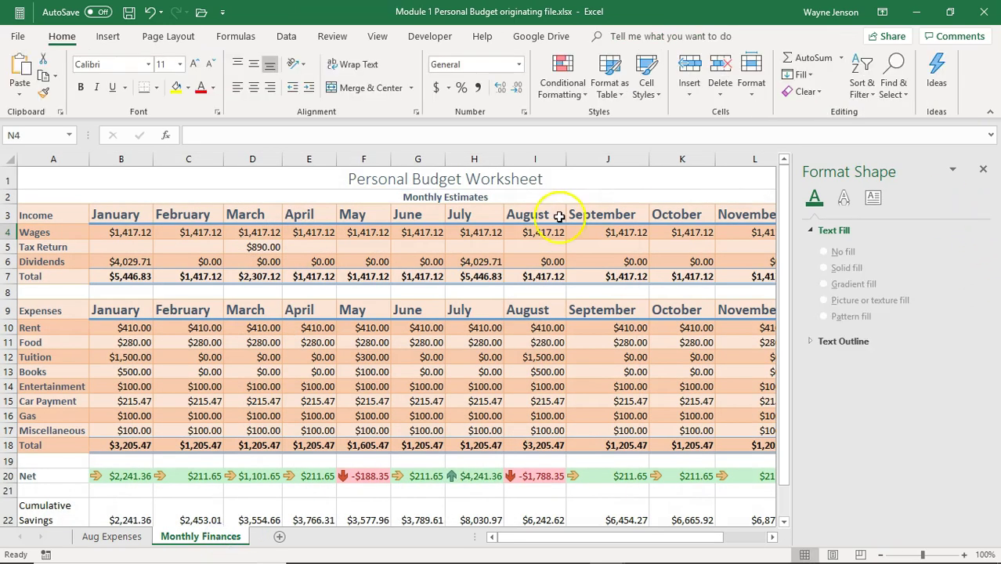
scroll(425, 220, down, 3)
scroll(421, 222, up, 3)
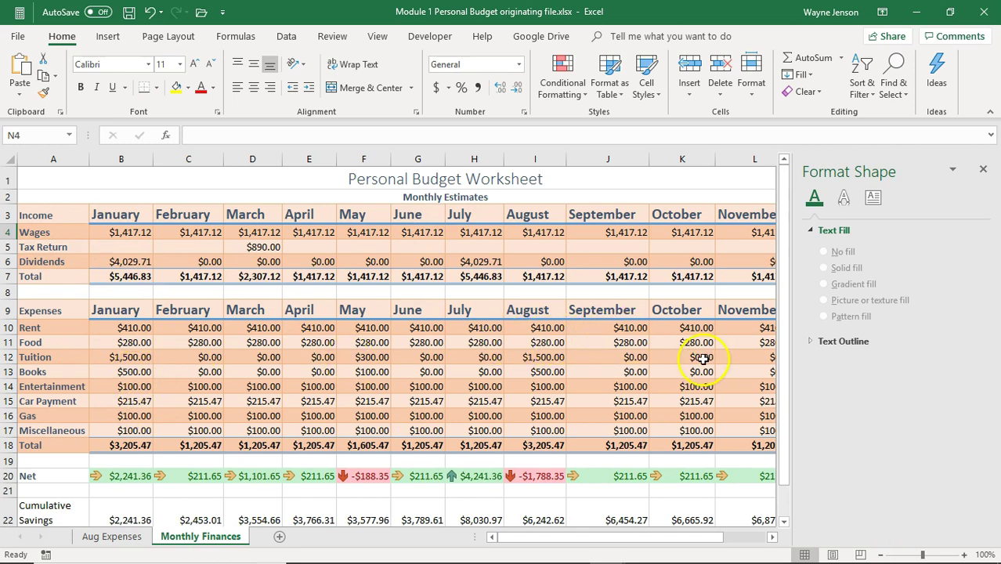
scroll(279, 430, down, 2)
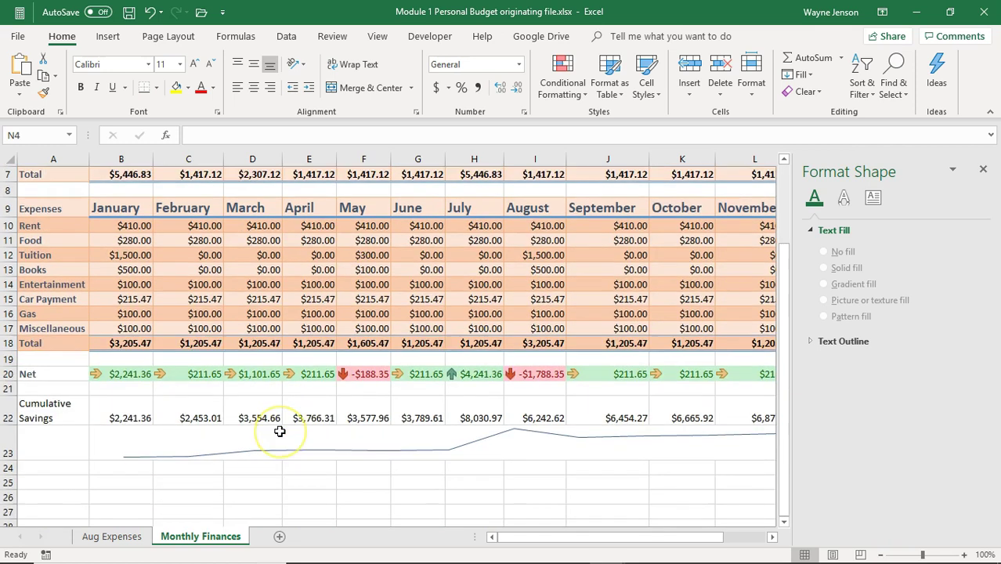
scroll(280, 431, up, 2)
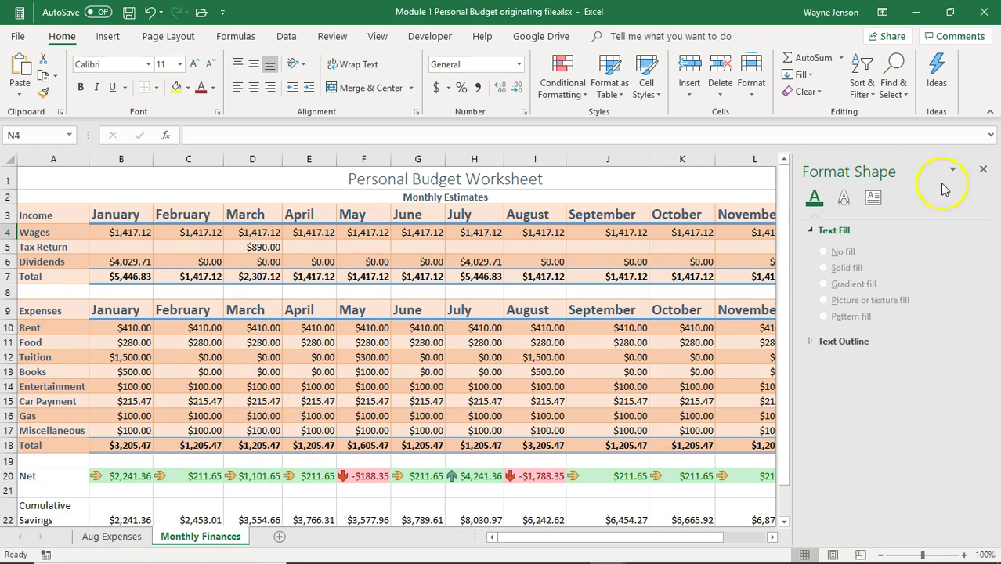
click(982, 170)
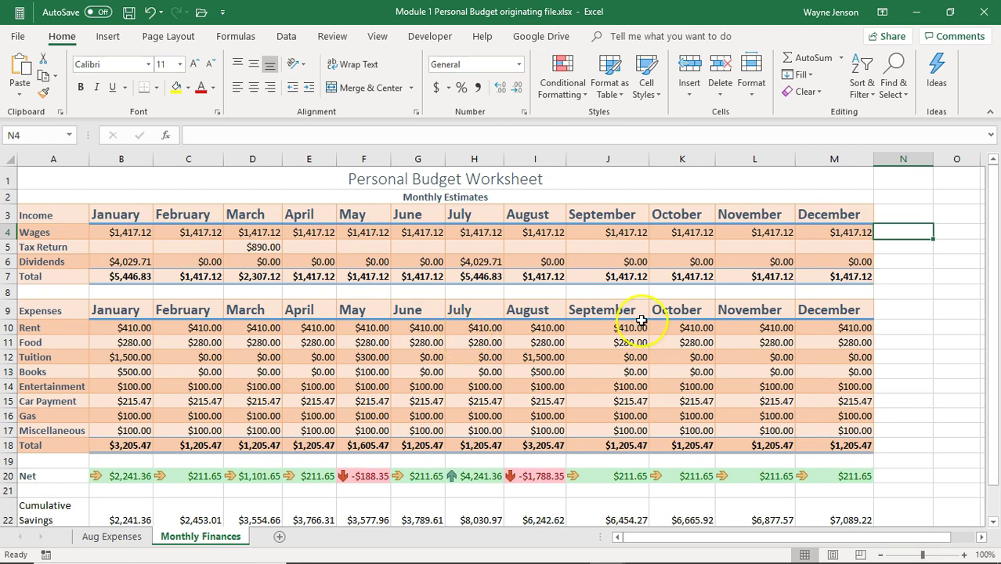
scroll(416, 313, down, 2)
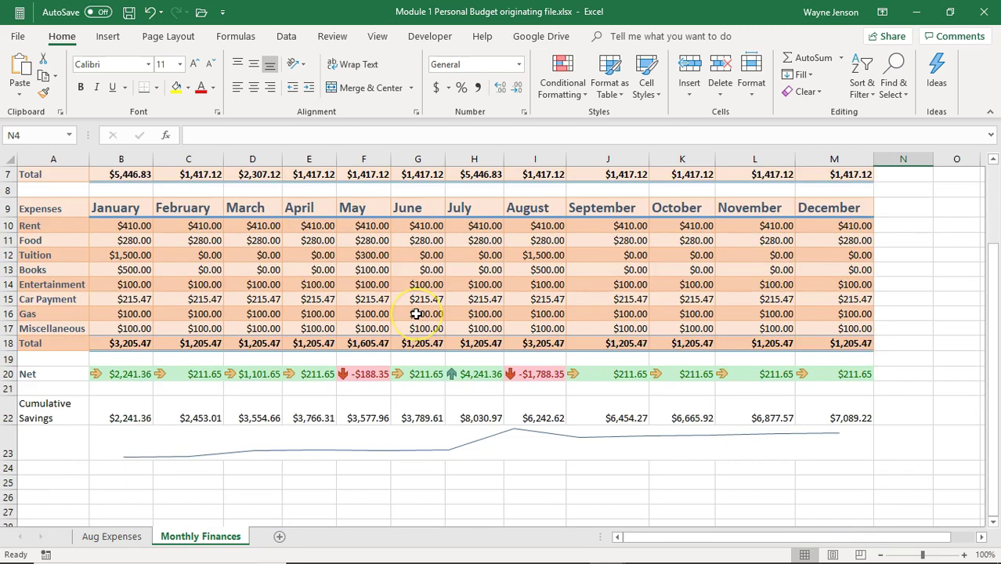
scroll(416, 313, up, 2)
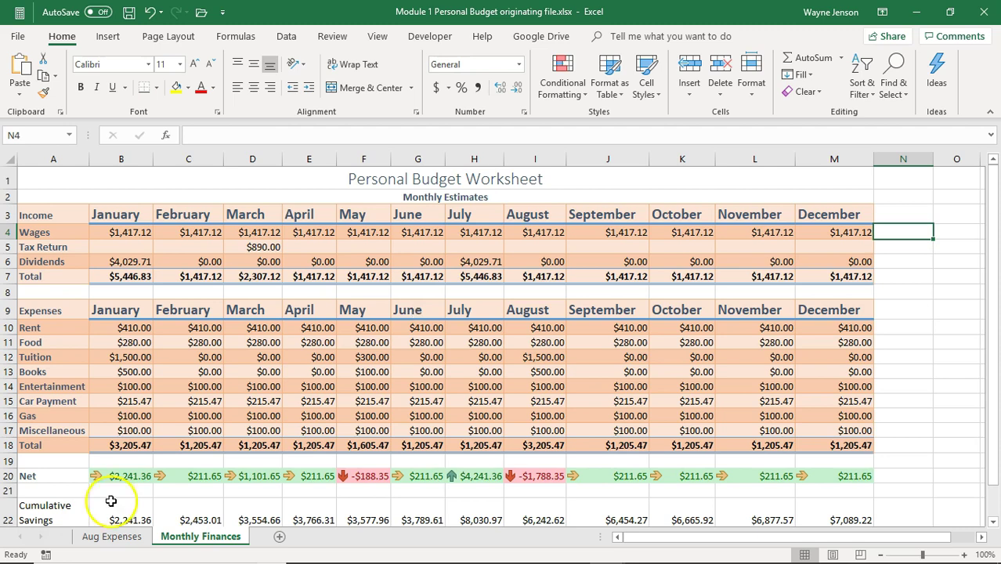